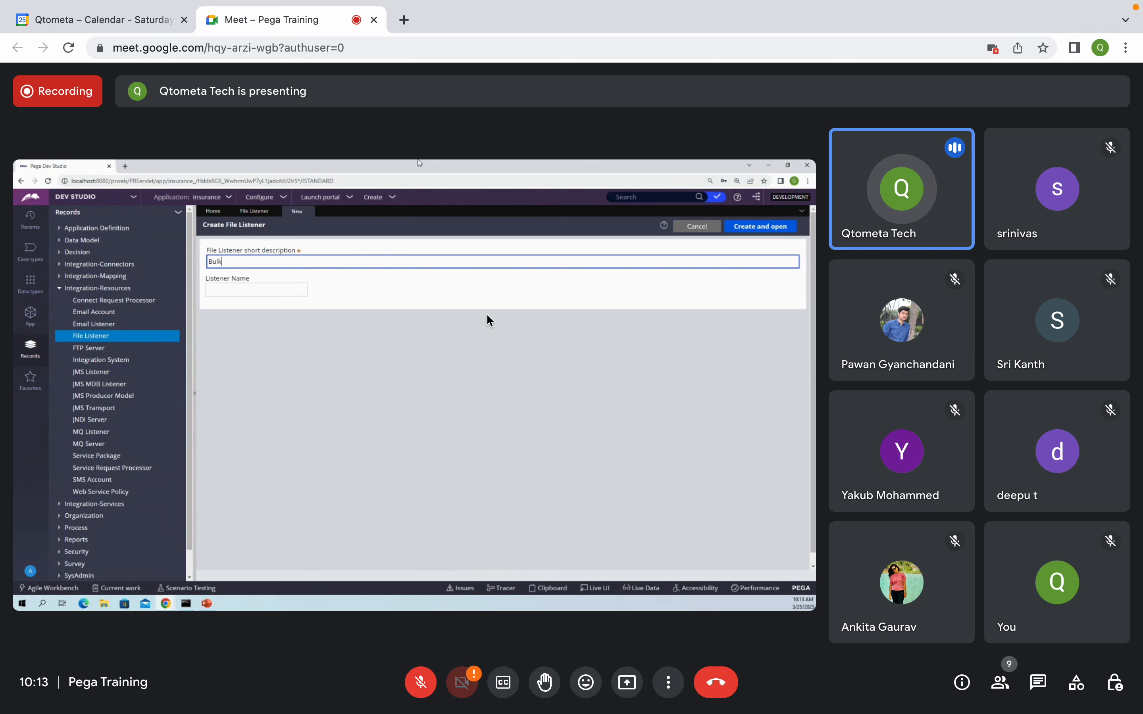
# Step: Enter 'Bulk Operator Load' as the listener short description, then return to that field
pyautogui.press('Tab')
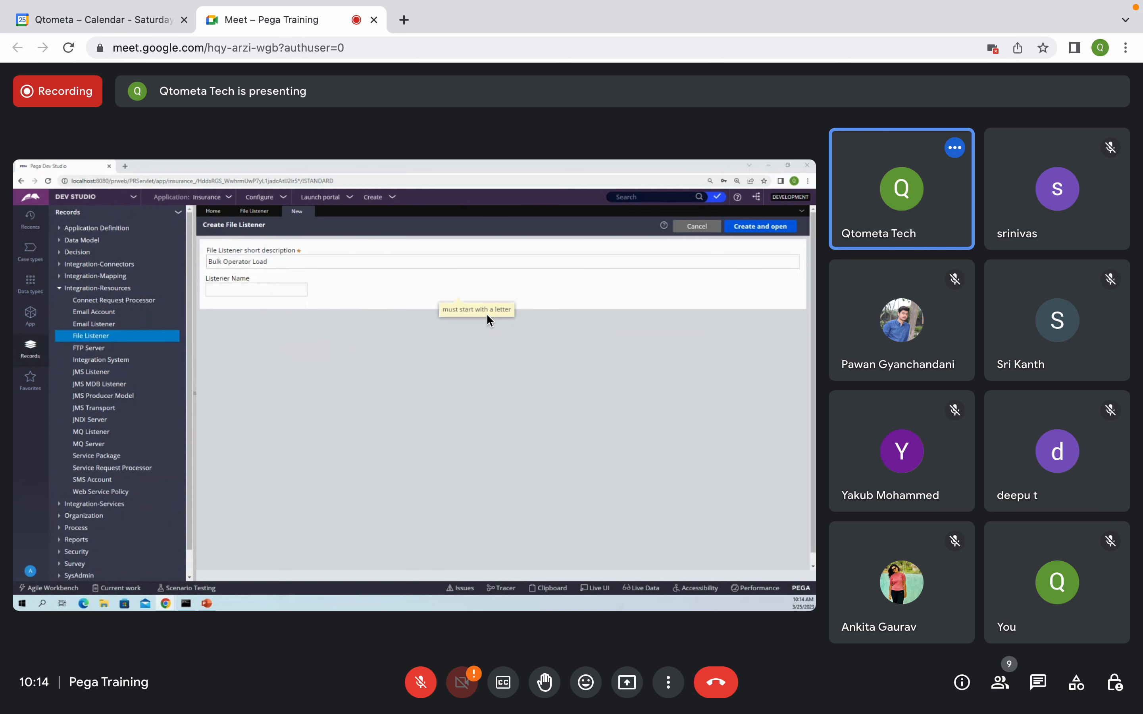
pyautogui.click(307, 261)
# Step: Select the entire 'Bulk Operator Load' short description text
pyautogui.hotkey('ctrl', 'a')
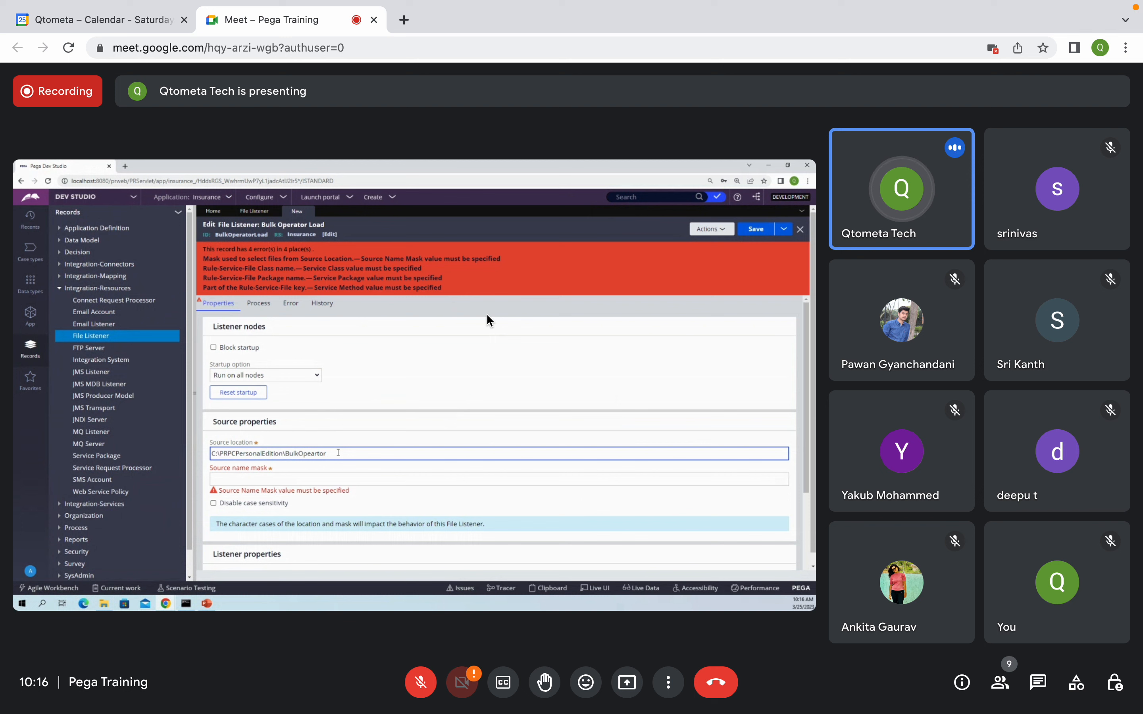
# Step: Adjust the BulkOpeartor source location path and begin the * source name mask
pyautogui.click(262, 476)
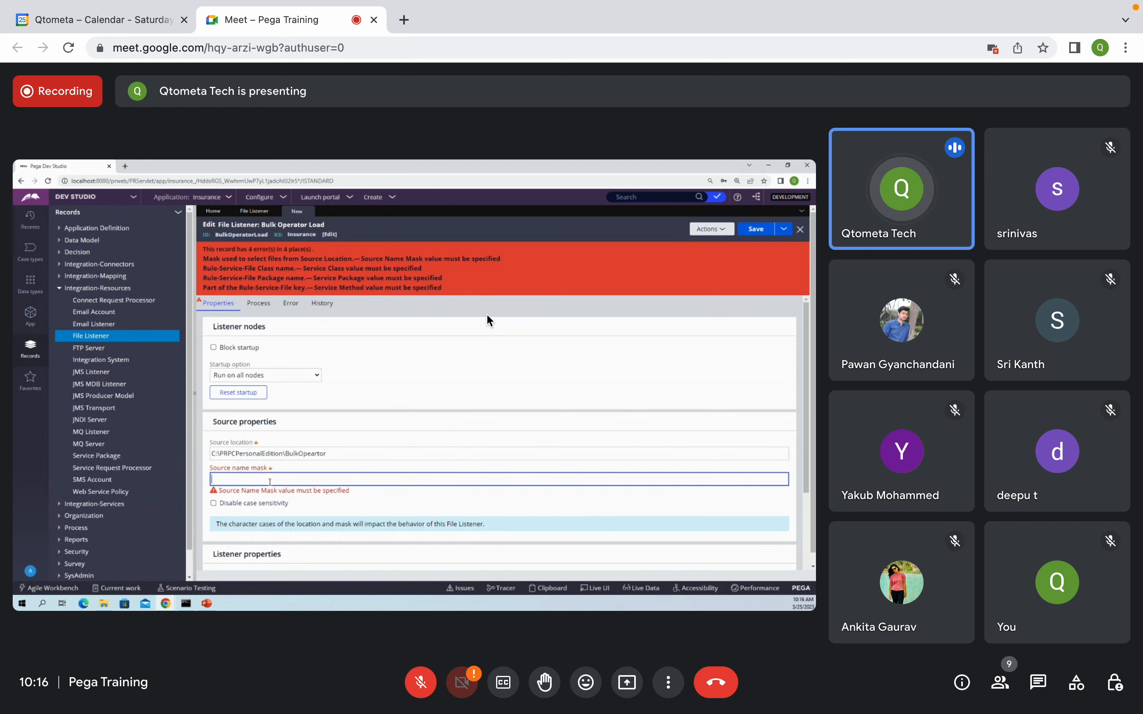
pyautogui.click(335, 454)
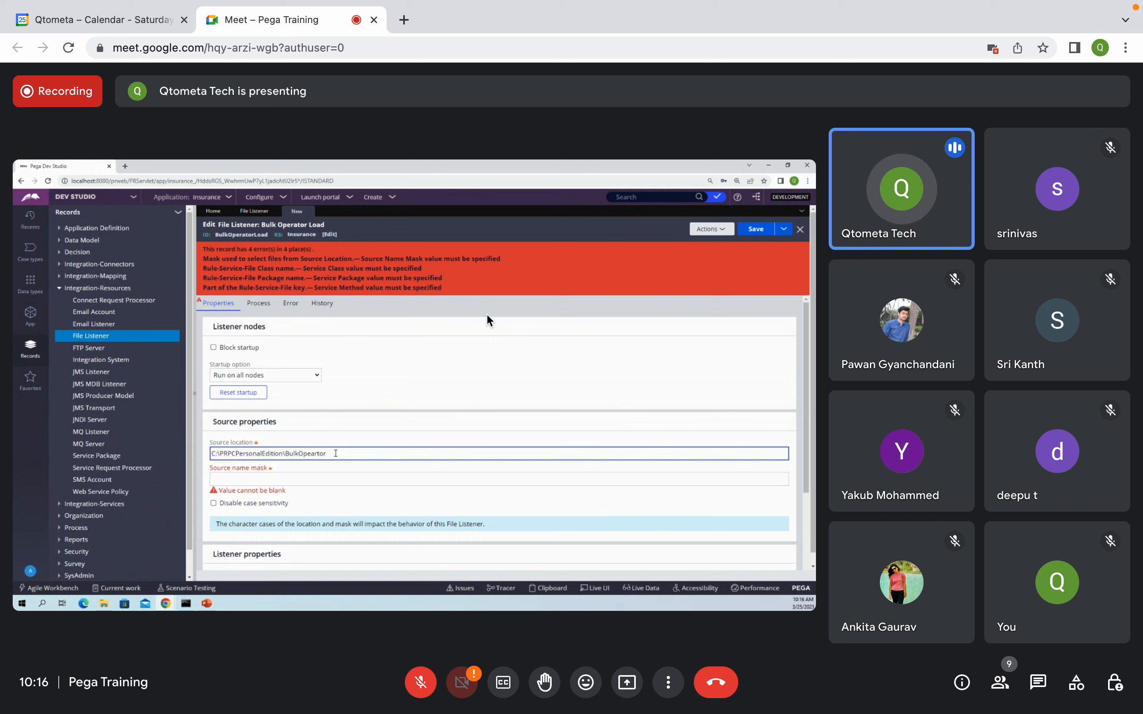
pyautogui.doubleClick(335, 453)
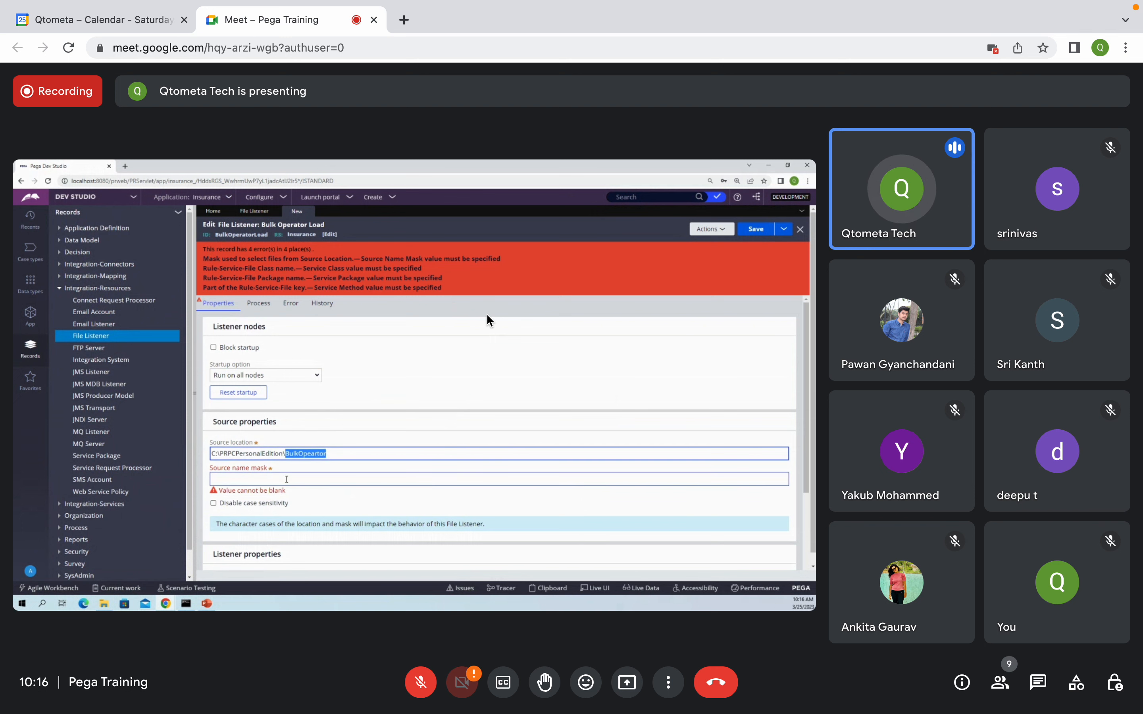
pyautogui.click(287, 479)
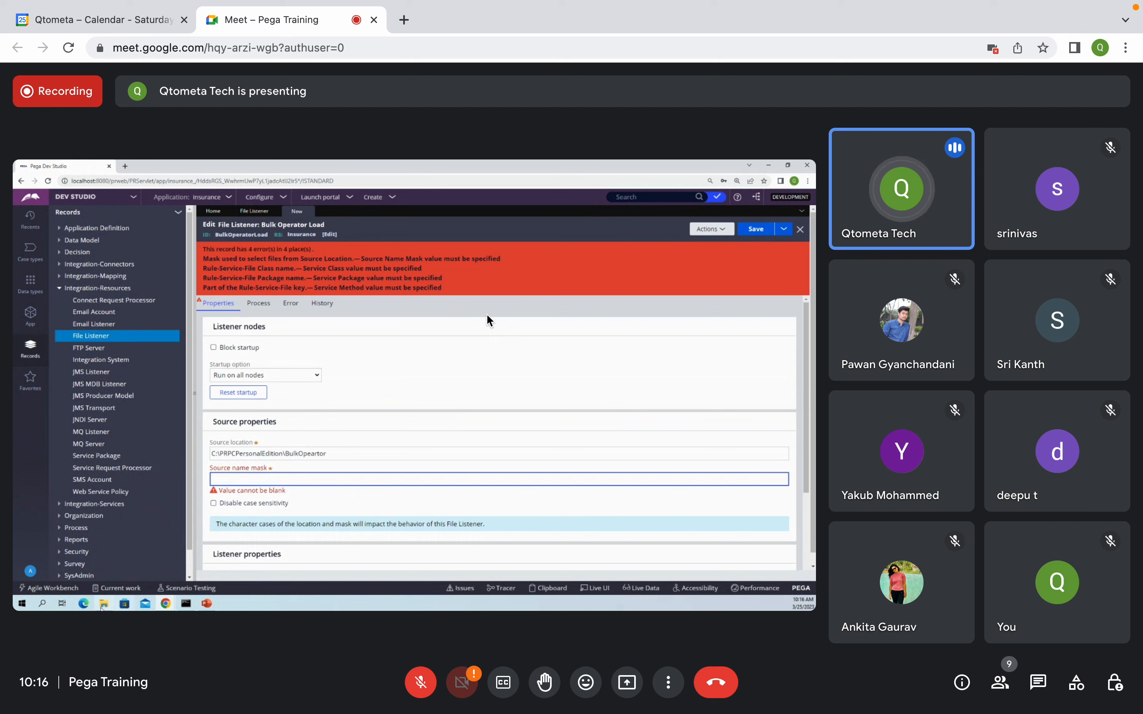
pyautogui.click(104, 603)
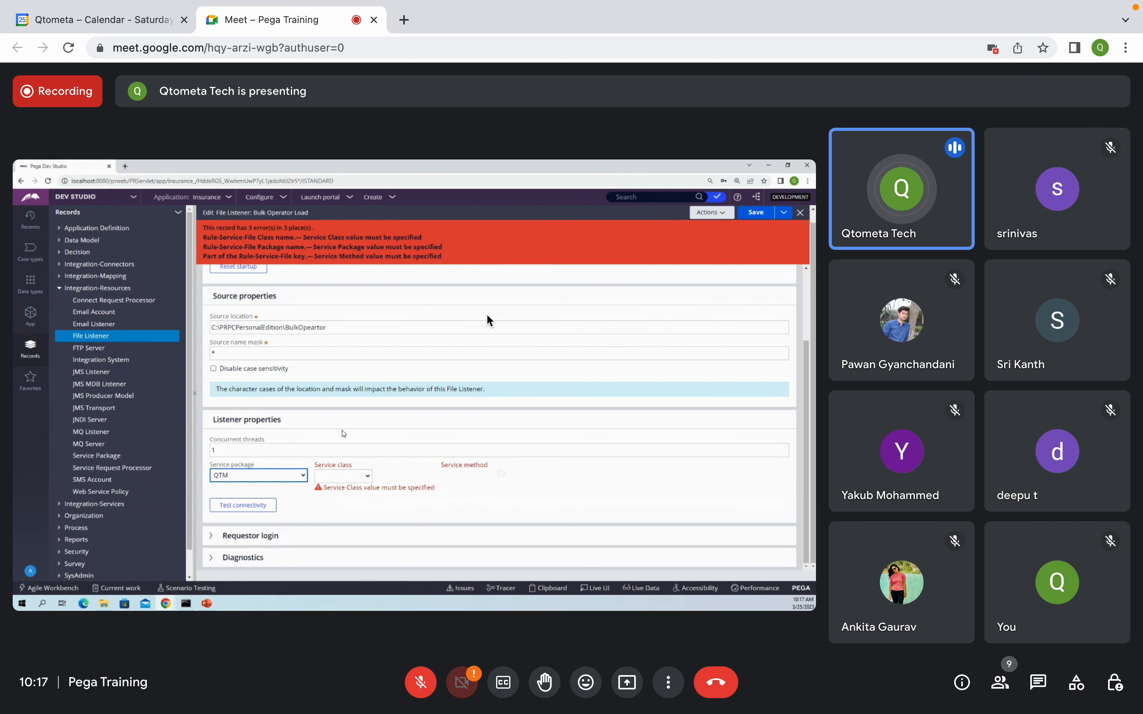
# Step: Reselect QTM as the service package and list the service classes, showing CustomerClass
pyautogui.click(257, 475)
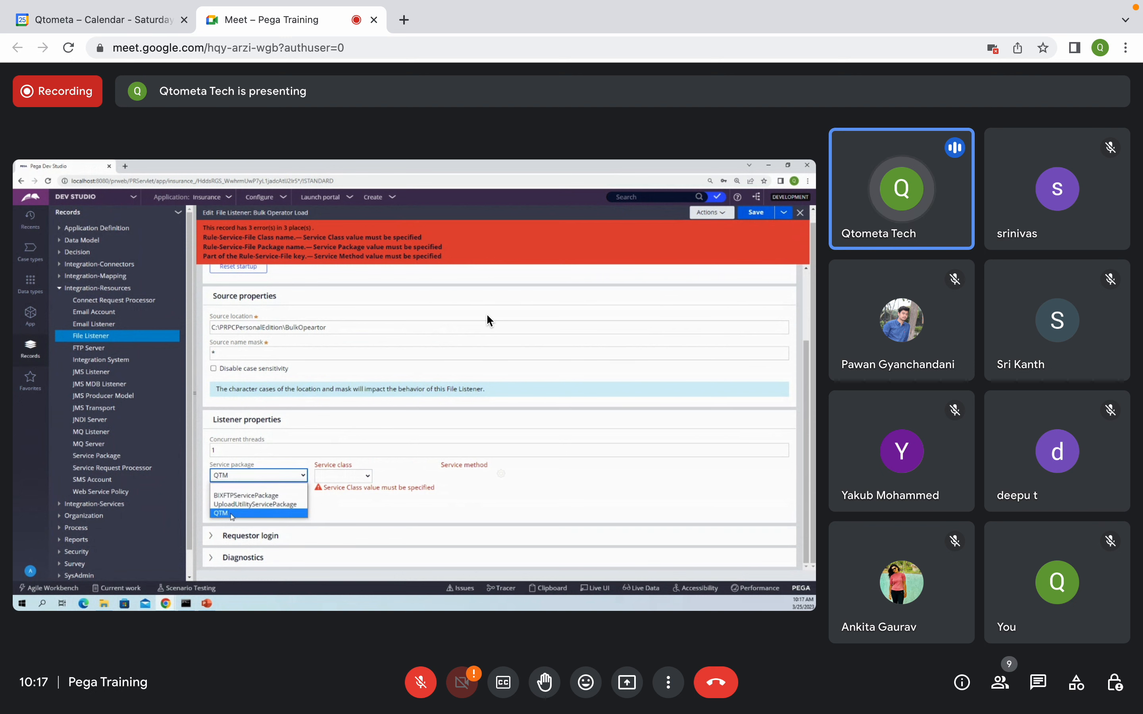
pyautogui.click(235, 514)
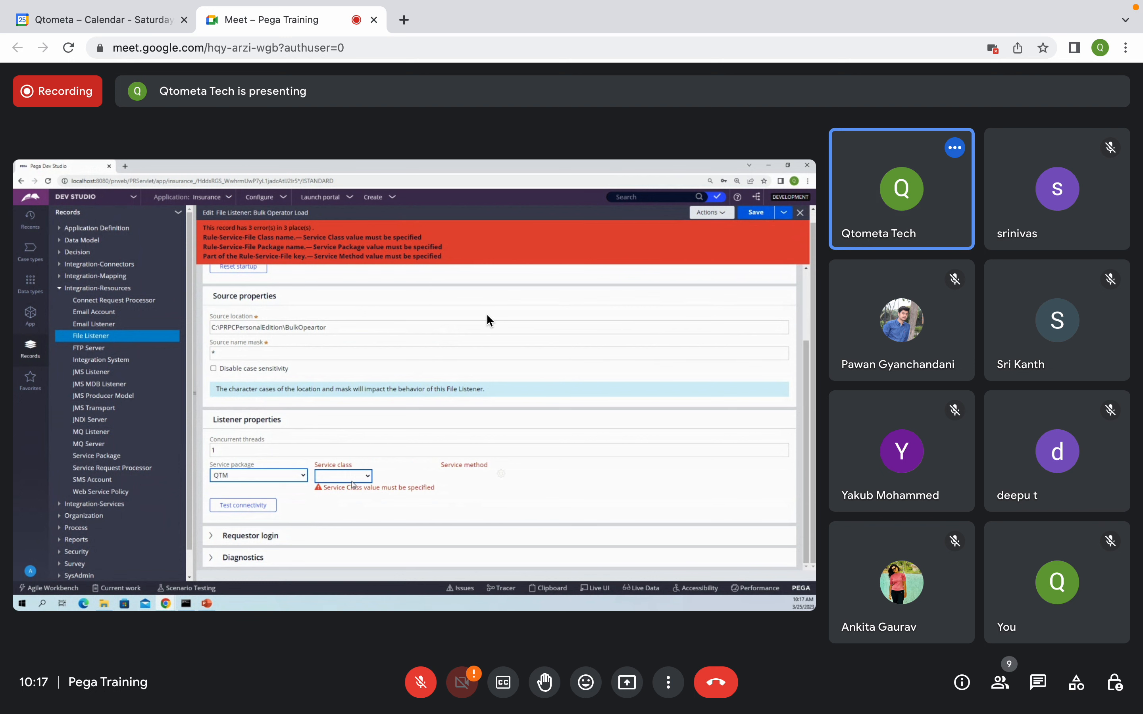
pyautogui.click(352, 478)
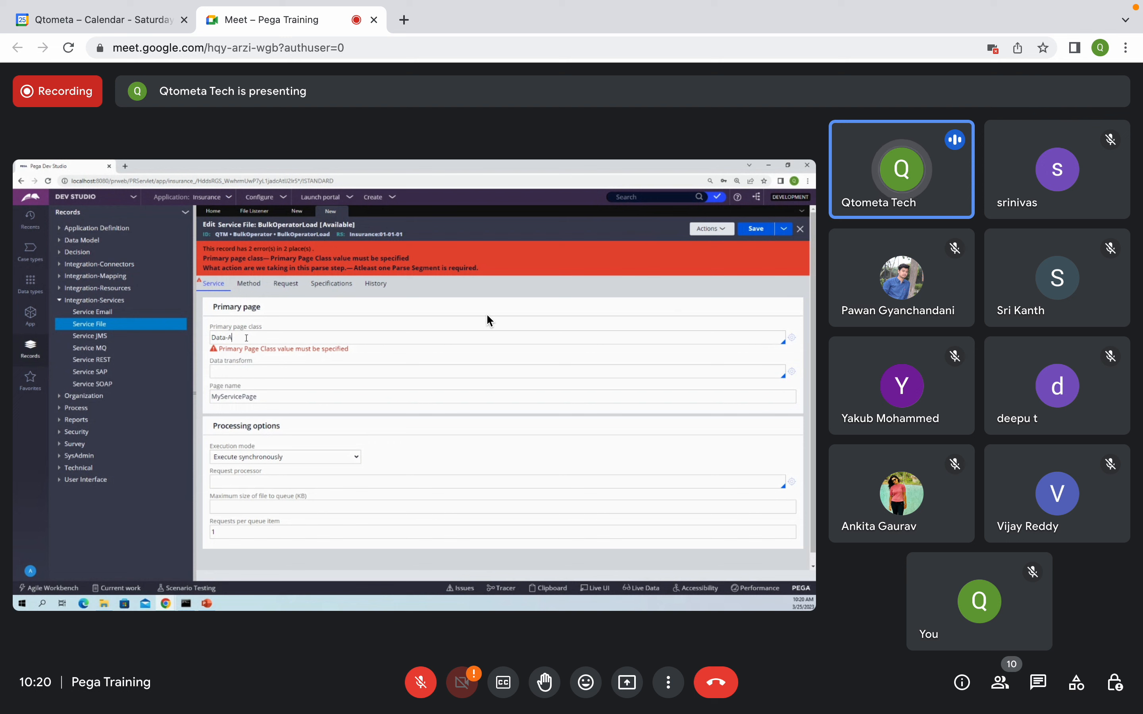
# Step: Fix the mistyped primary page class letters so the entry reads Data-Admi
pyautogui.write('mid')
pyautogui.press('BackSpace')
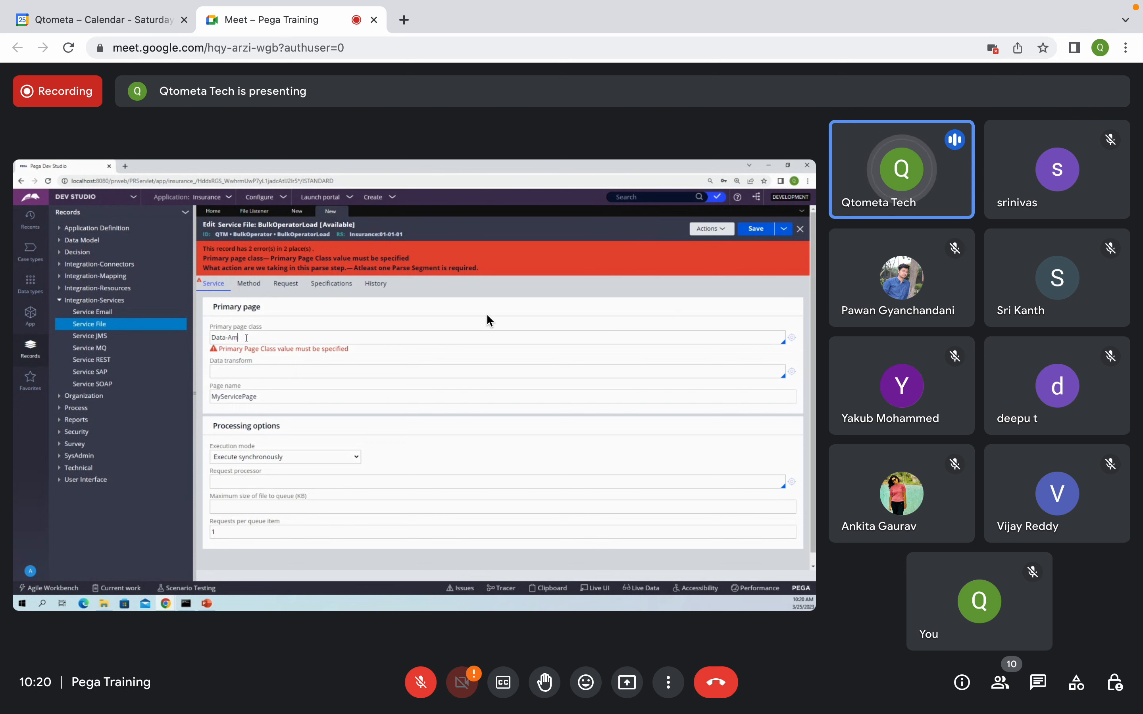
pyautogui.press('BackSpace')
pyautogui.write('dmin')
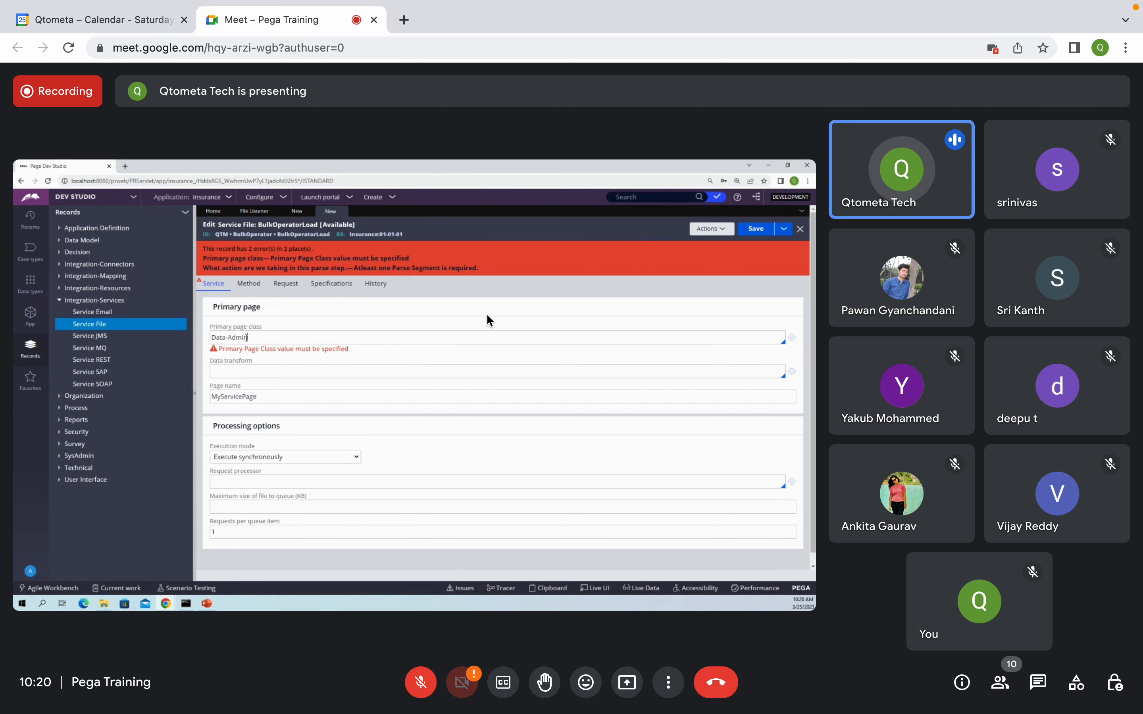
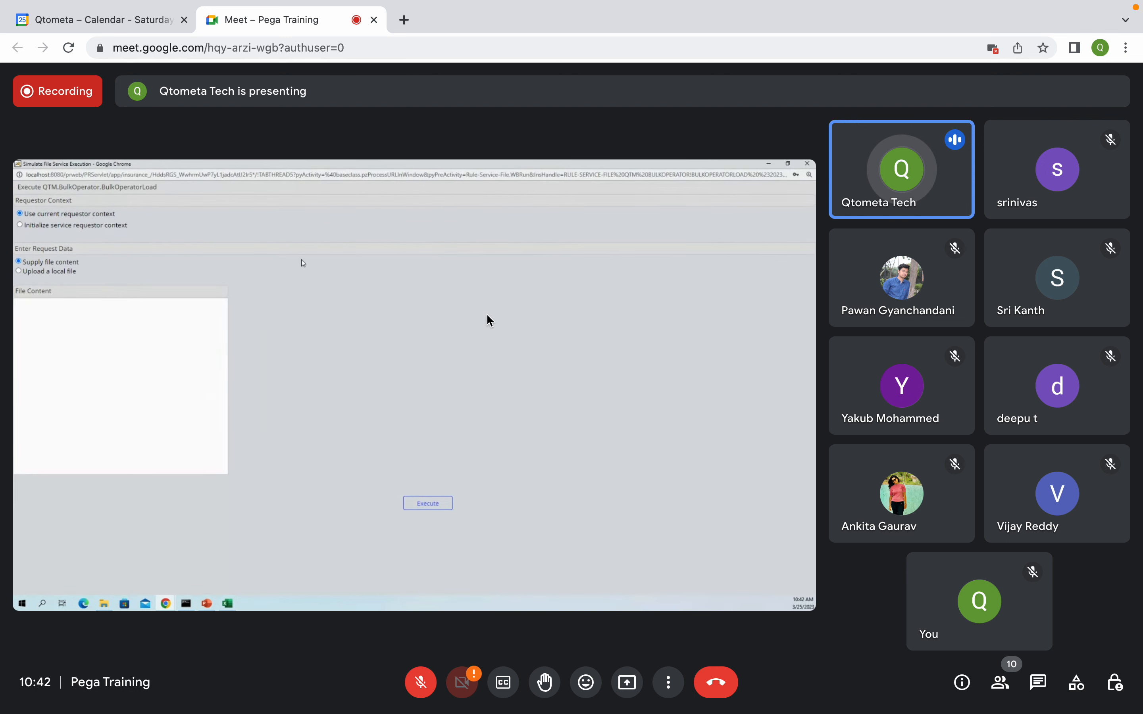
# Step: Show the shared presentation full screen to view the BulkOperatorLoad service file's parse segments
pyautogui.doubleClick(486, 313)
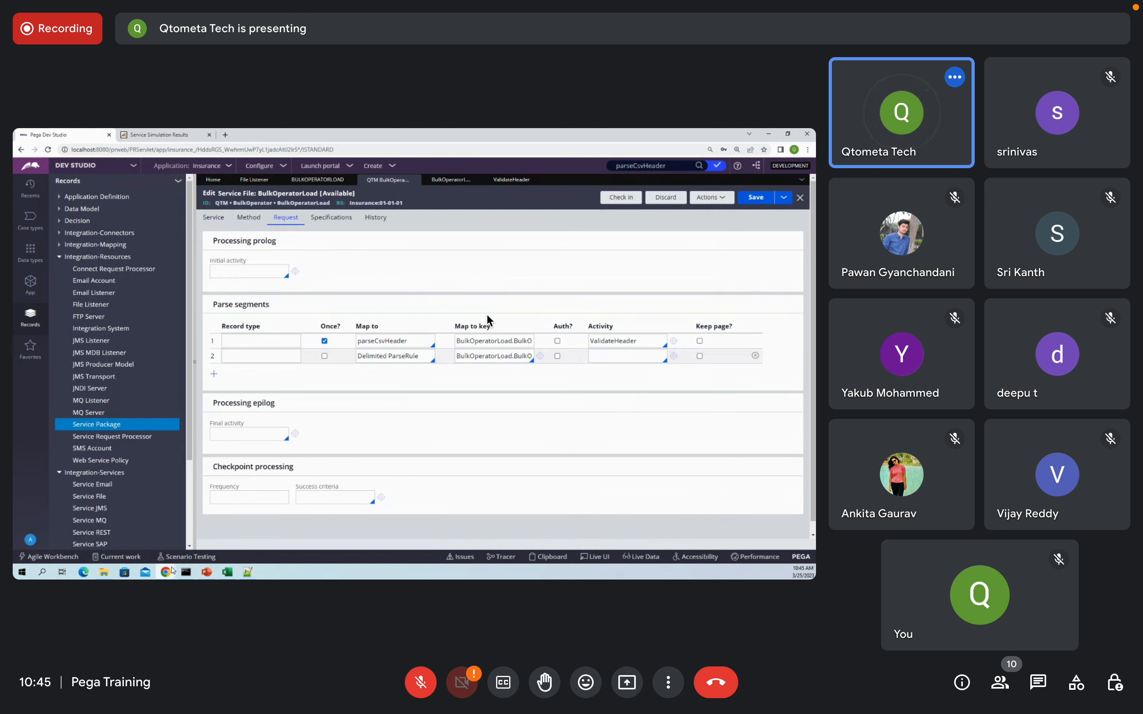
# Step: Close the file listener documentation window and start tracing the BulkOperatorLoad service file
pyautogui.moveTo(172, 573)
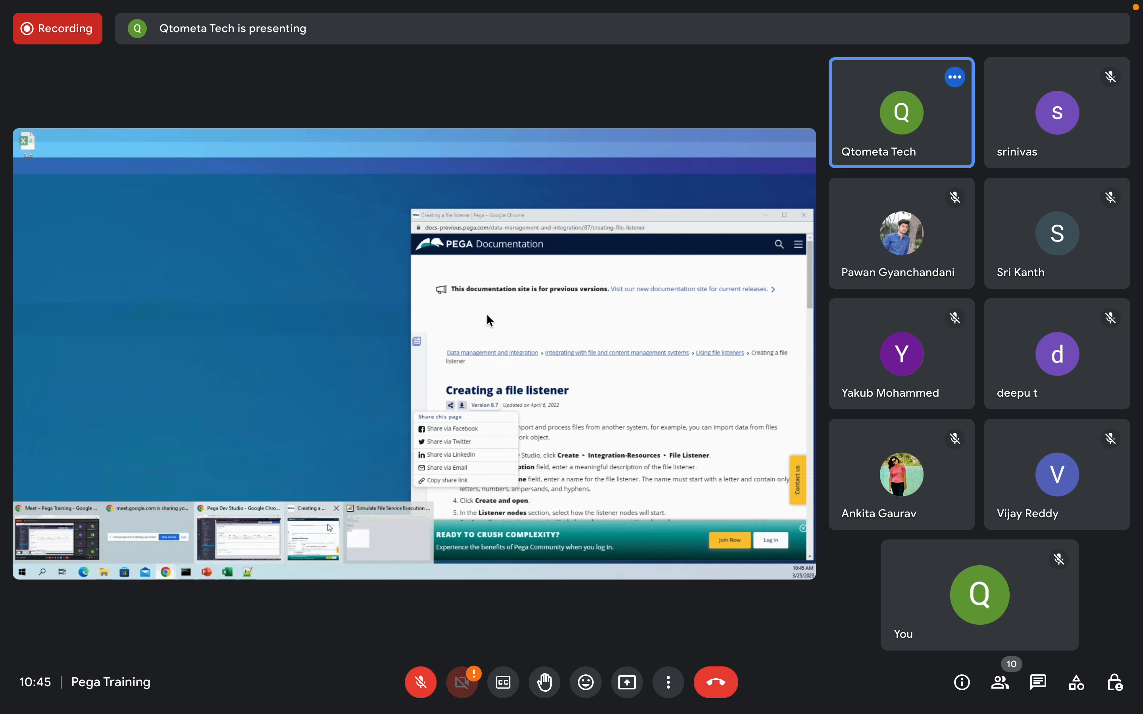
pyautogui.click(314, 538)
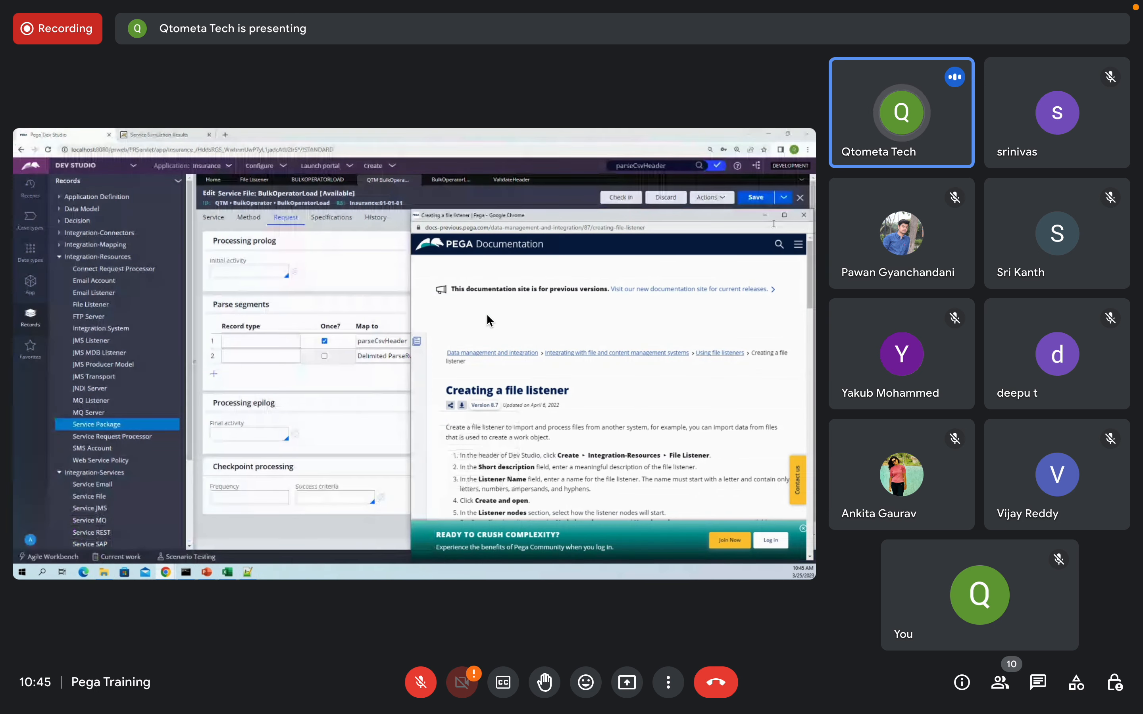
pyautogui.click(805, 216)
pyautogui.moveTo(166, 573)
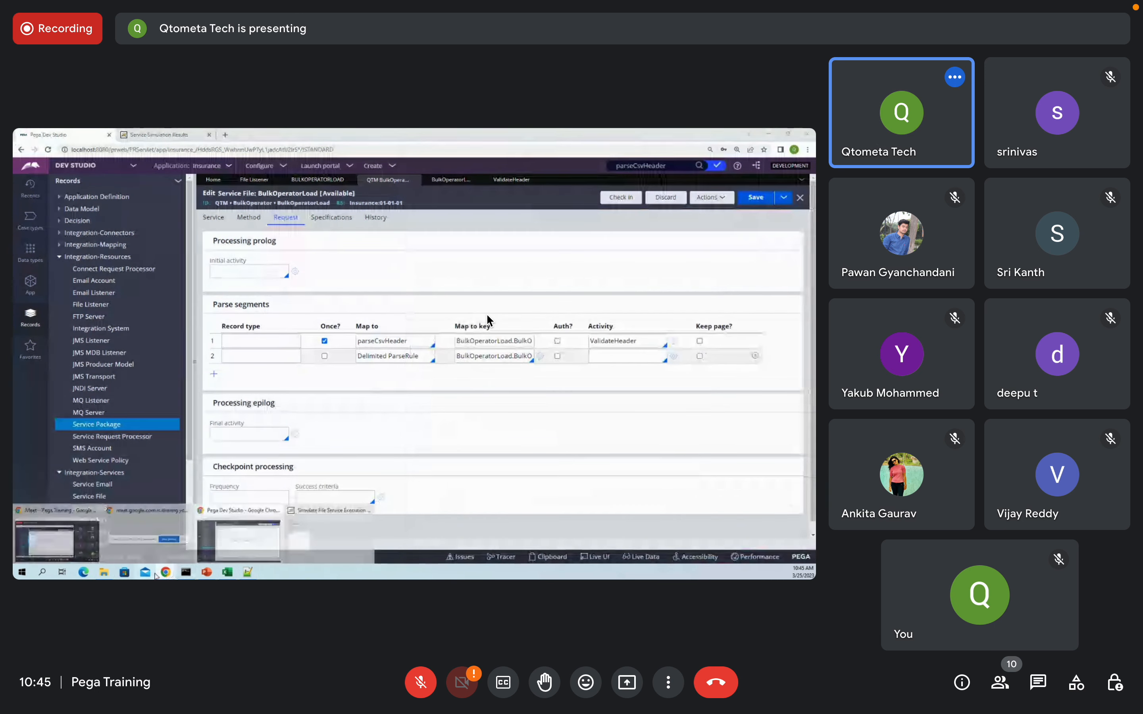
pyautogui.click(305, 535)
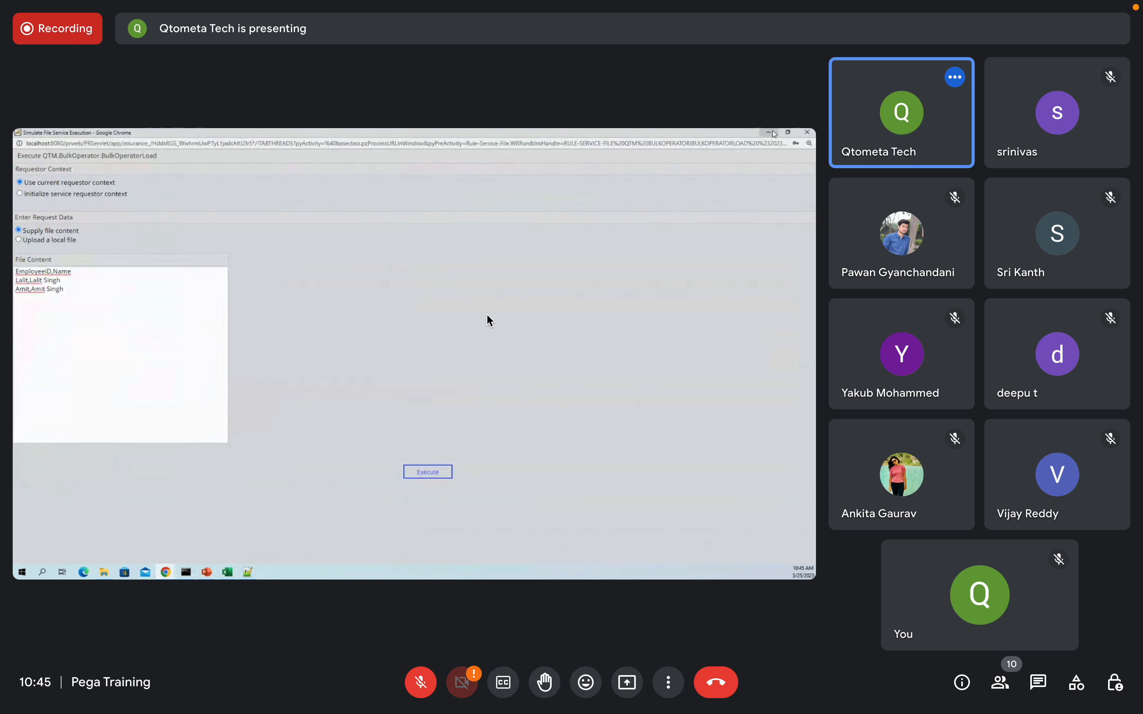
pyautogui.click(768, 133)
pyautogui.click(711, 197)
pyautogui.click(699, 230)
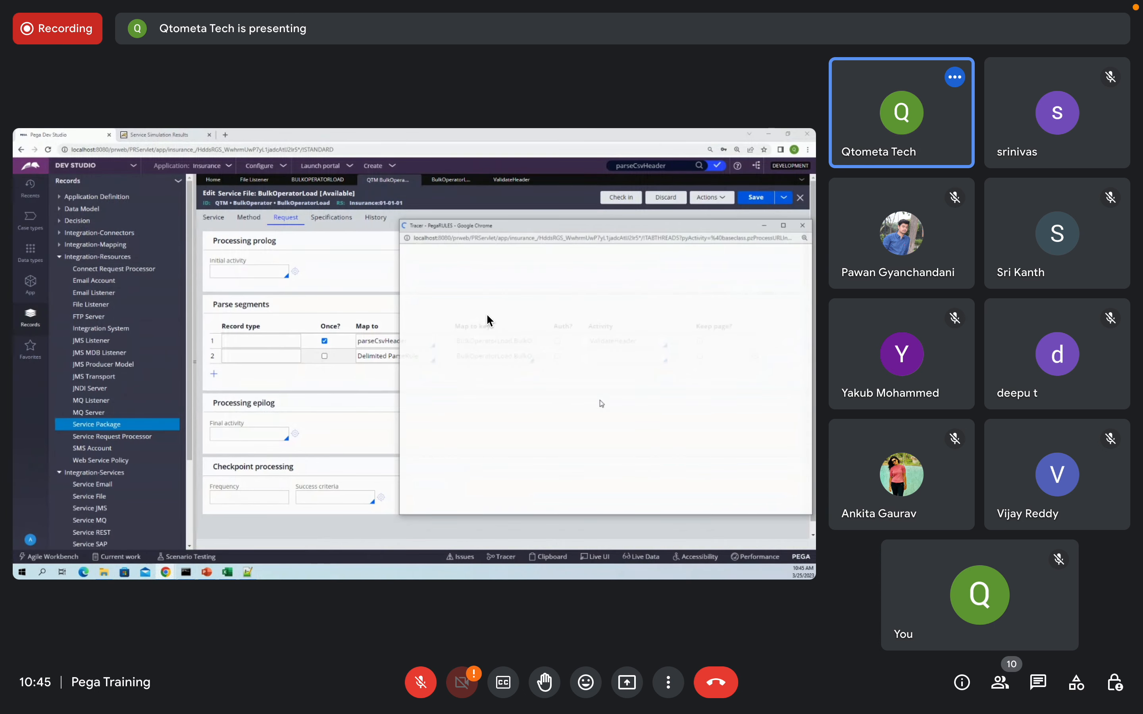
# Step: Execute the simulation with the sample CSV content, then dismiss the Tracer alert and close Tracer
pyautogui.click(160, 576)
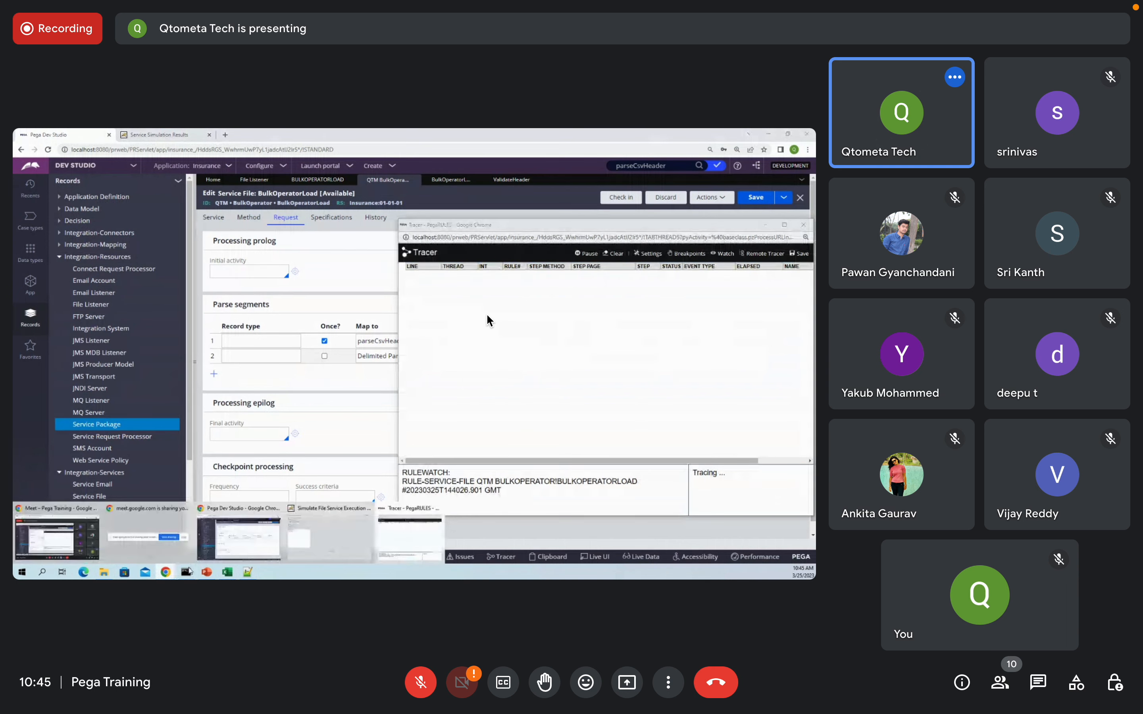
pyautogui.click(303, 543)
pyautogui.click(428, 473)
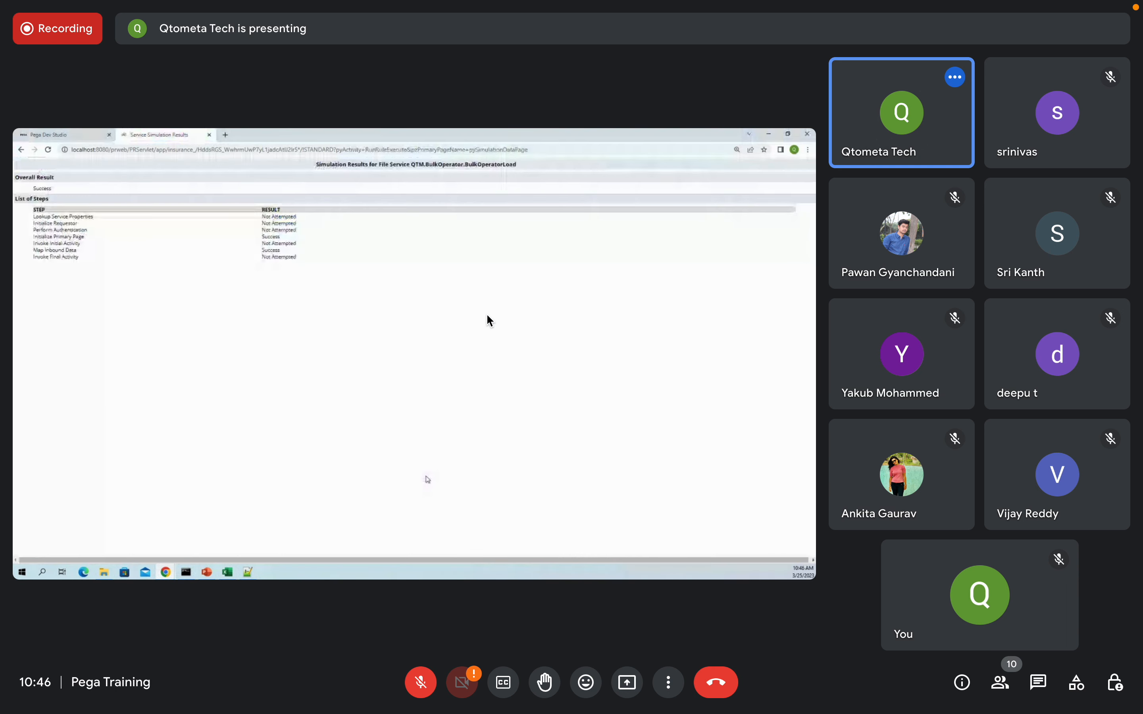
pyautogui.click(165, 573)
pyautogui.click(386, 535)
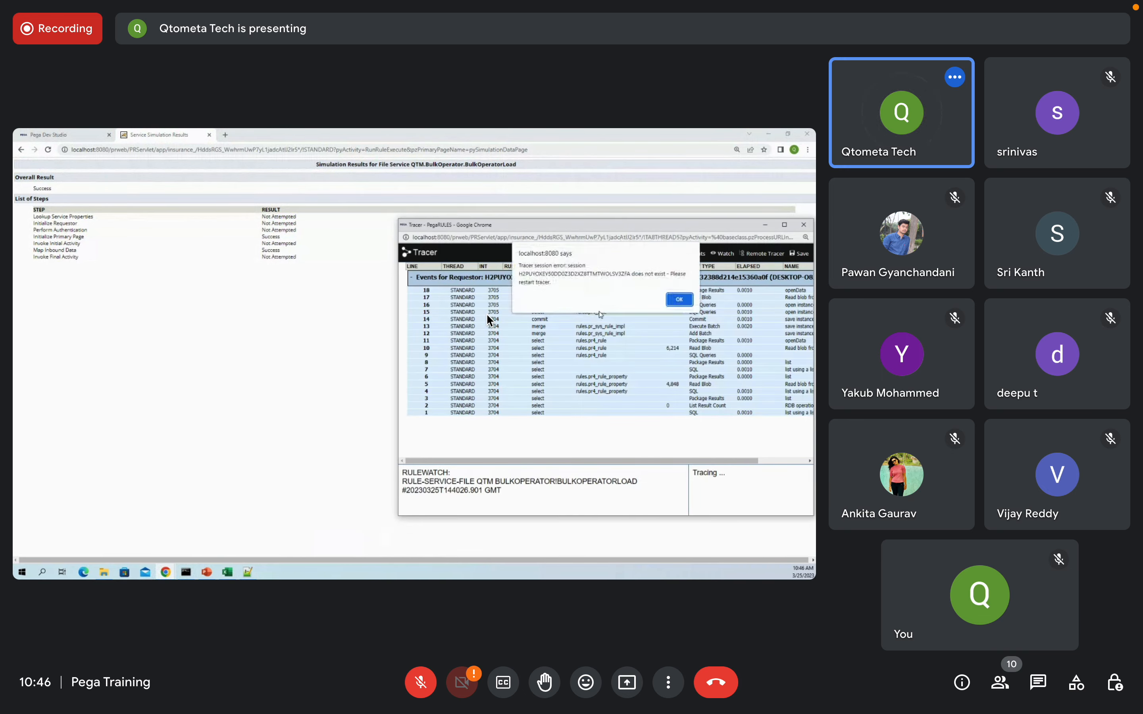
pyautogui.click(679, 300)
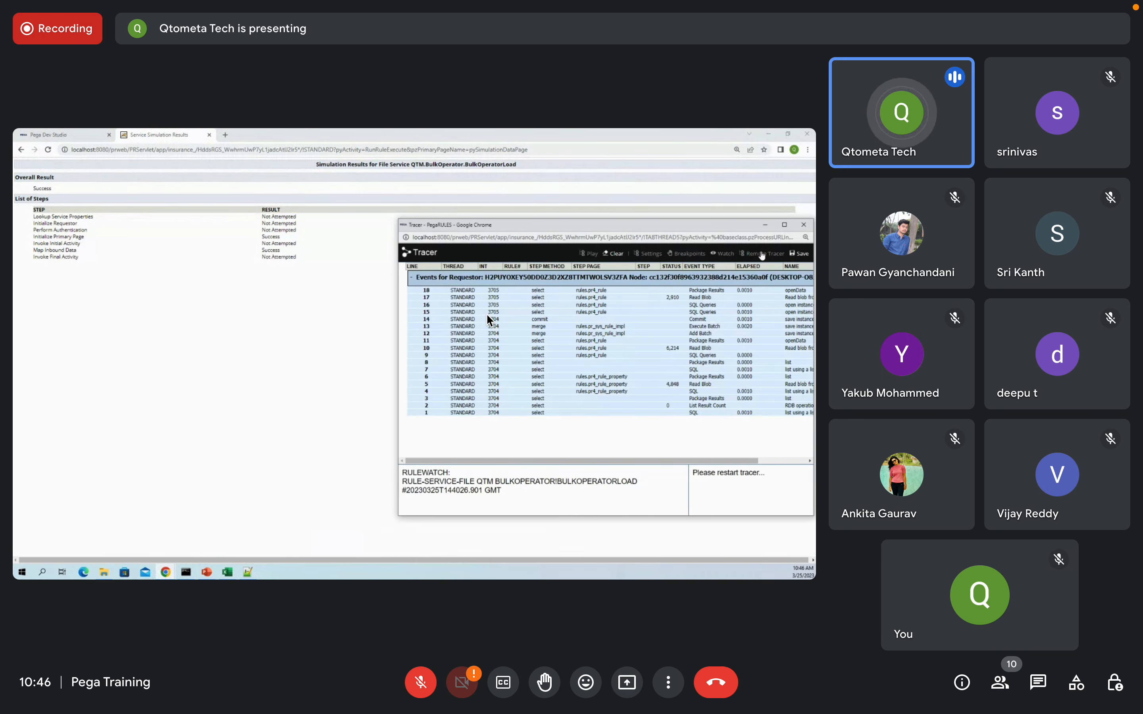
pyautogui.click(805, 226)
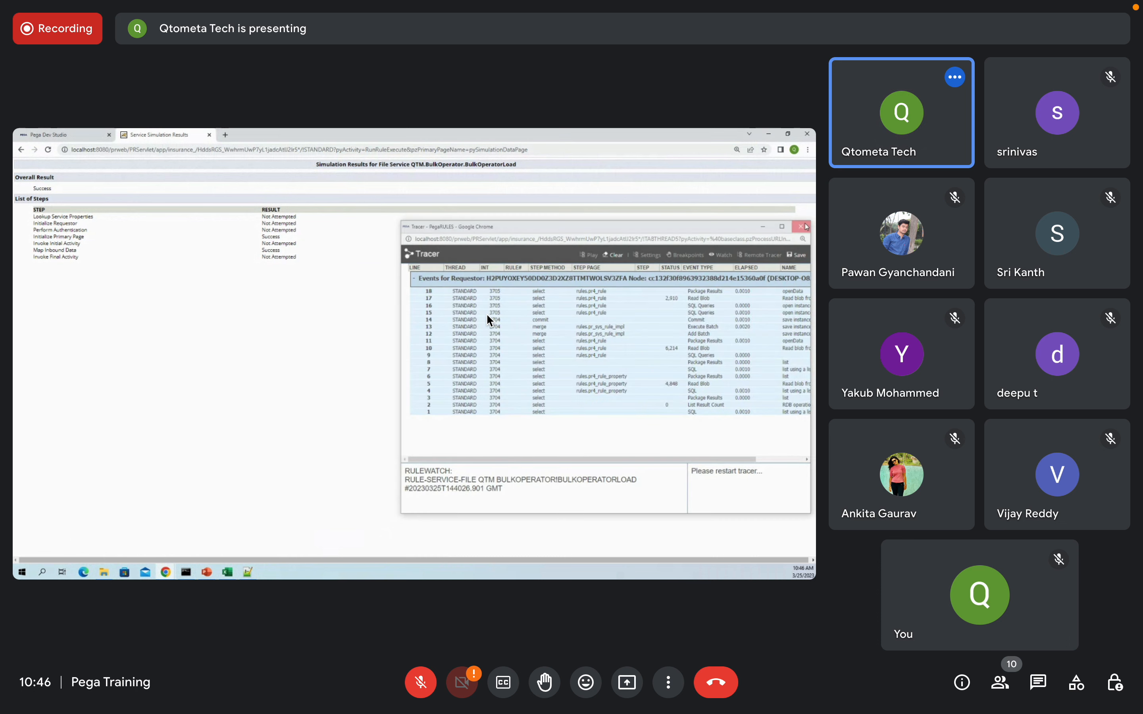
# Step: Close the simulation results window and open a new Chrome window from the taskbar
pyautogui.click(808, 135)
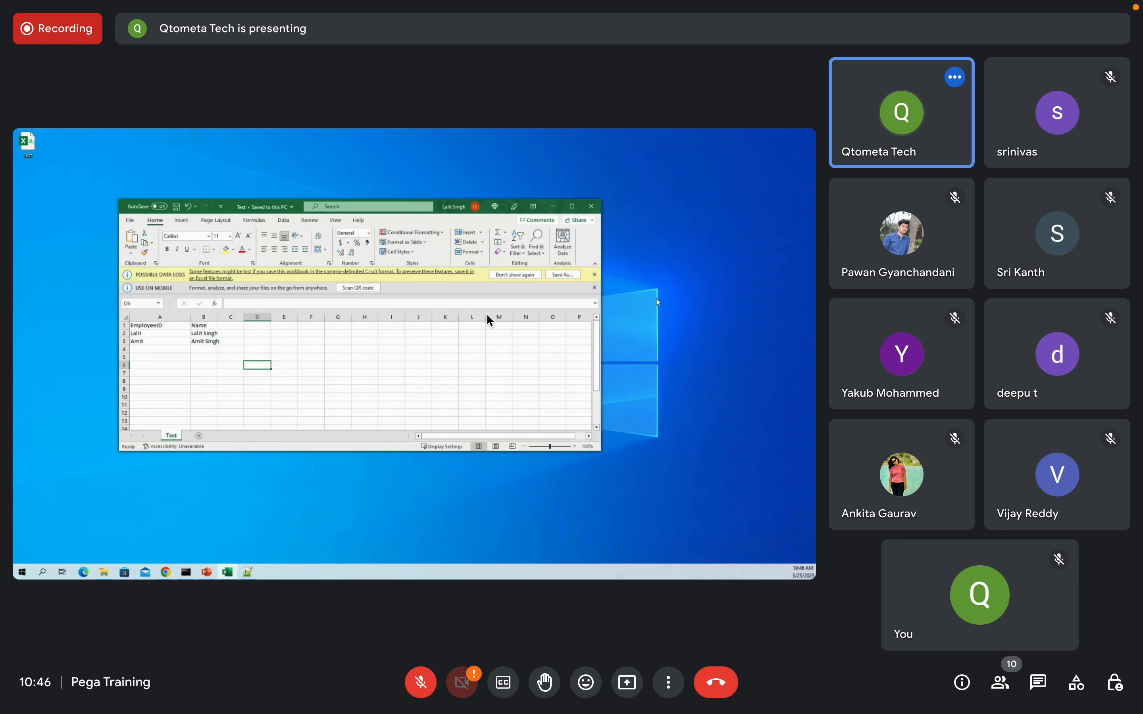
pyautogui.click(166, 572)
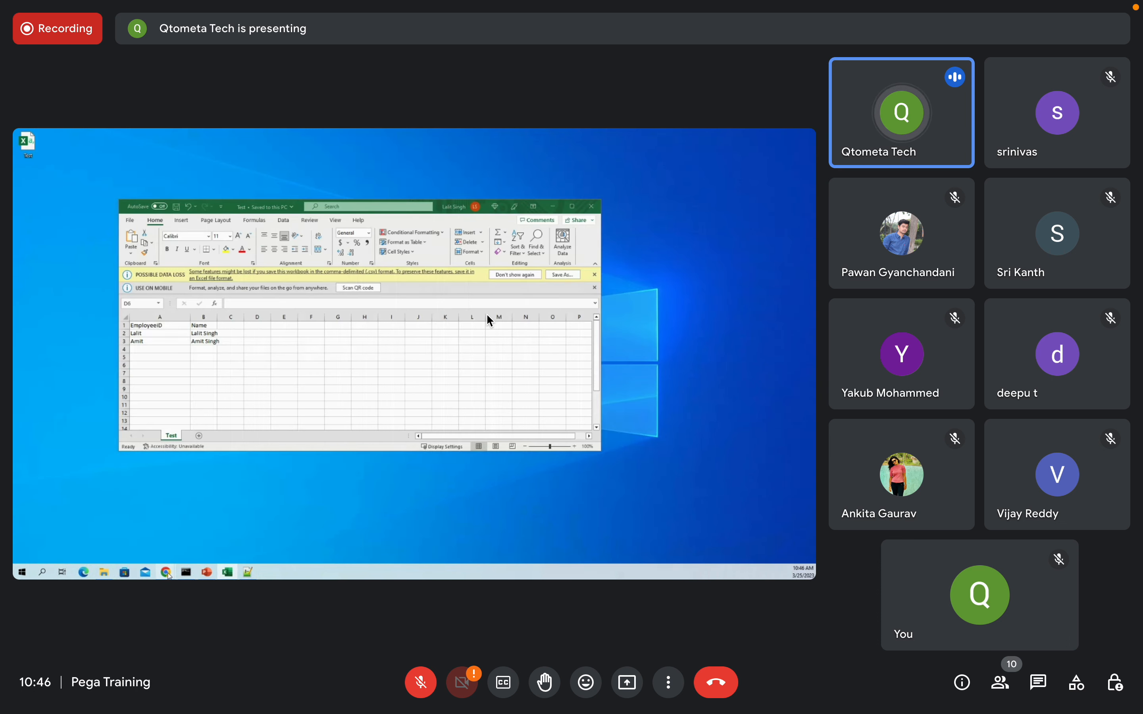
pyautogui.click(224, 519)
pyautogui.rightClick(166, 572)
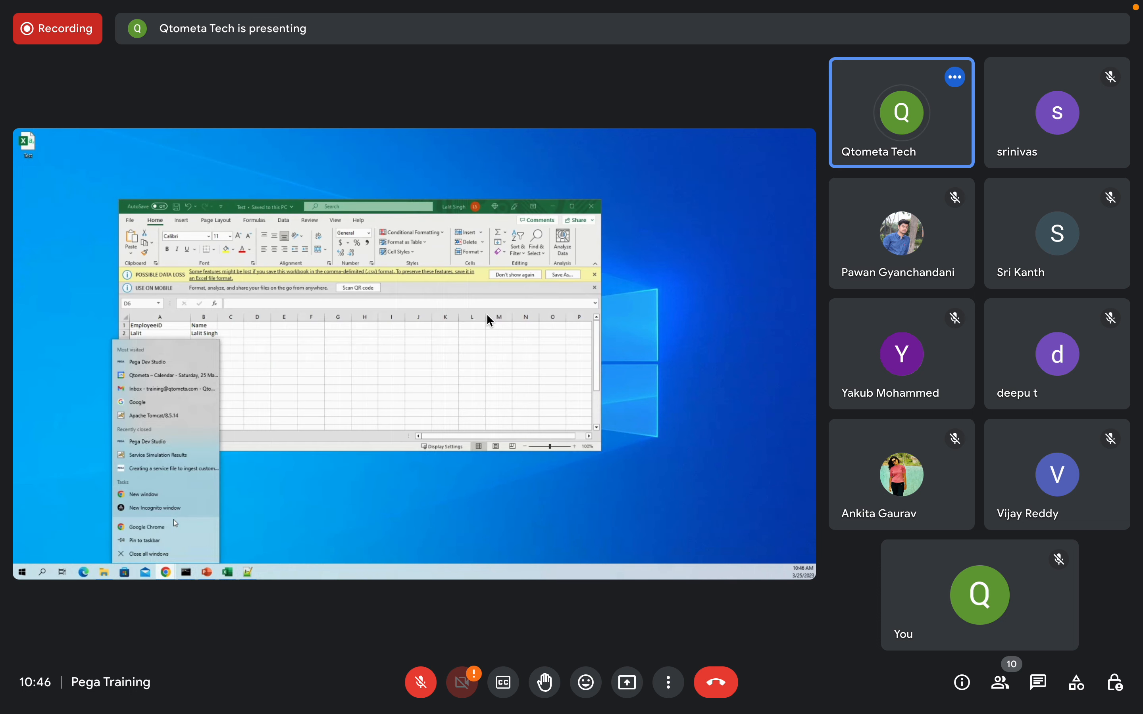
pyautogui.click(151, 496)
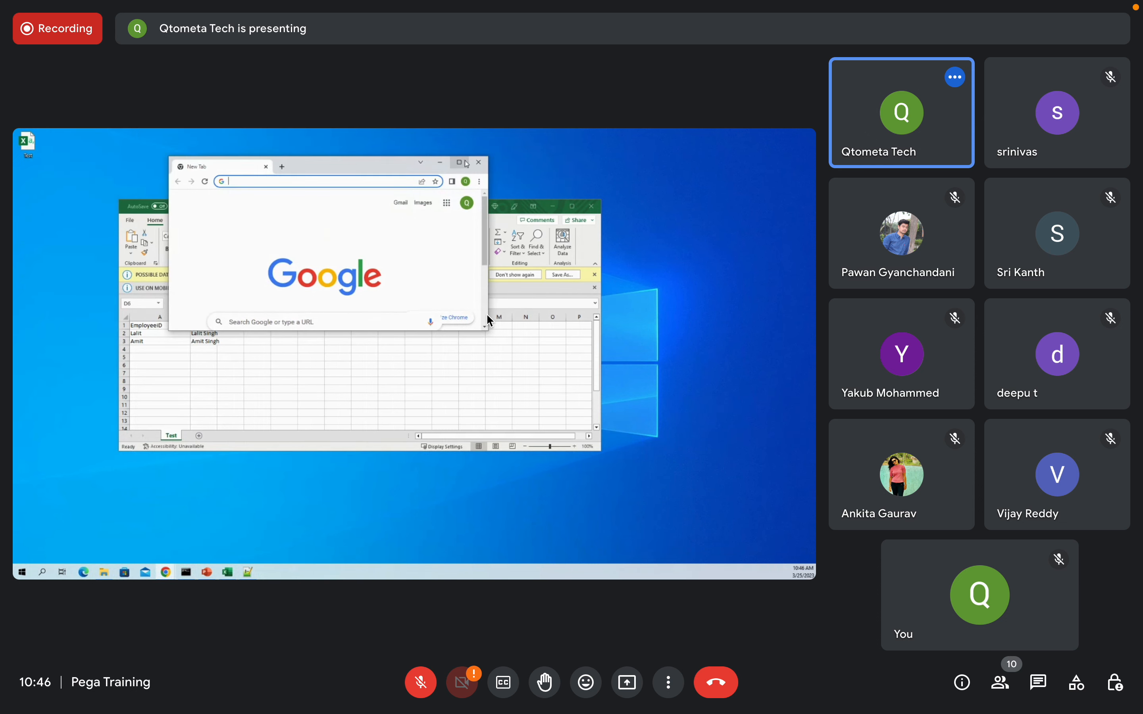
# Step: Maximize the new Chrome window, load Dev Studio from the local server, and close the old simulation window
pyautogui.click(460, 162)
pyautogui.write('localhost:8080/prweb/PRServlet')
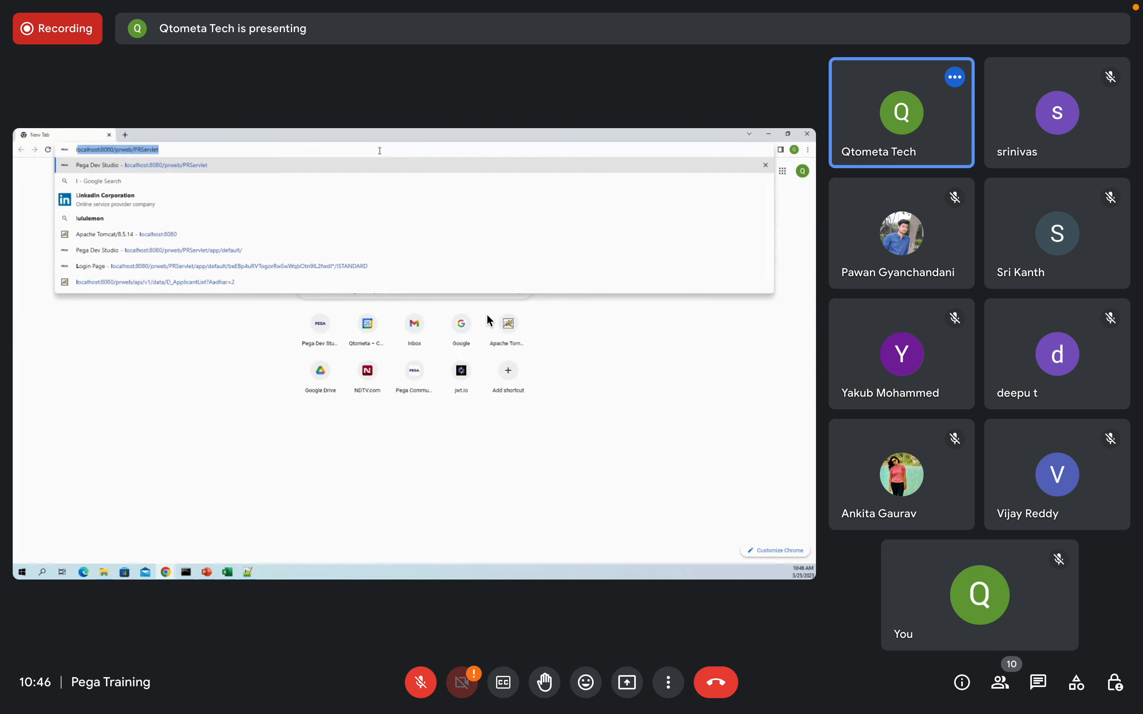
pyautogui.press('Return')
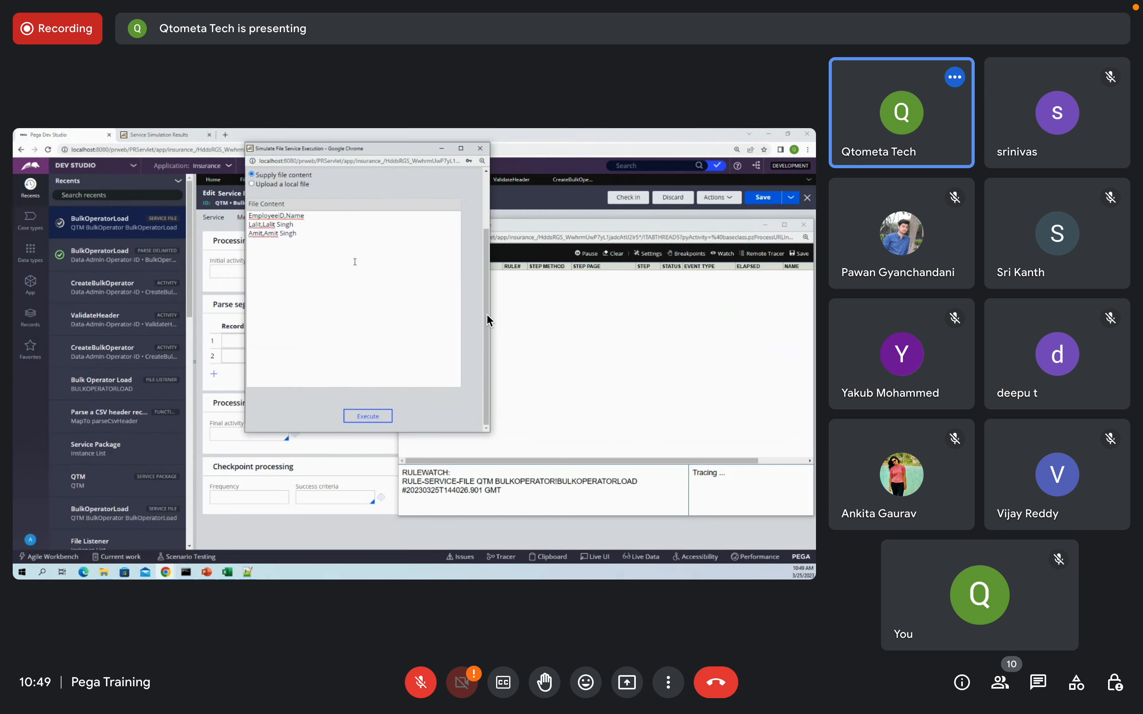
pyautogui.click(479, 148)
# Step: Run the file service simulation with the three pasted CSV lines as File Content
pyautogui.click(718, 198)
pyautogui.click(706, 212)
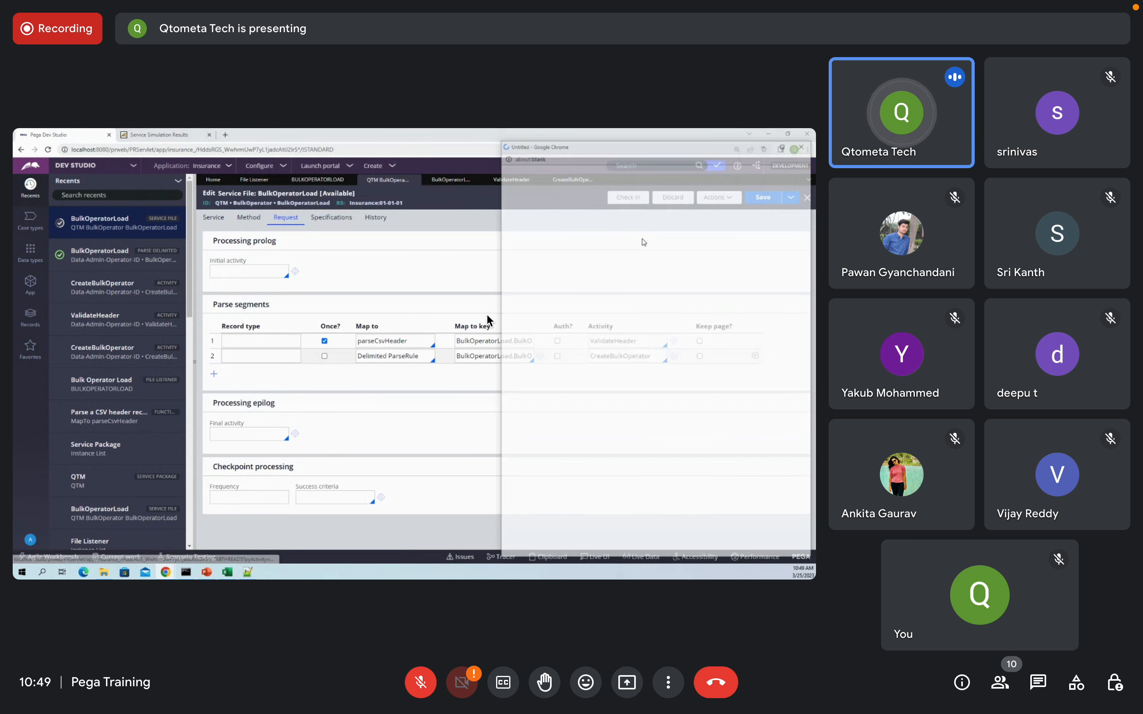
pyautogui.click(276, 363)
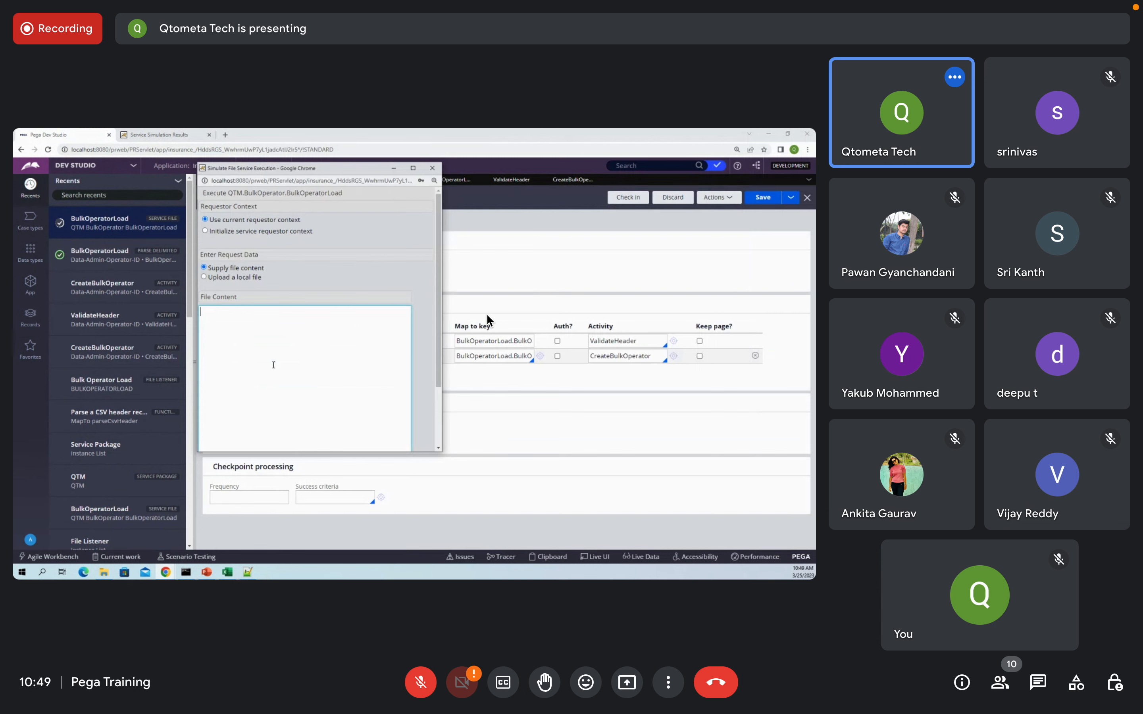
pyautogui.click(166, 573)
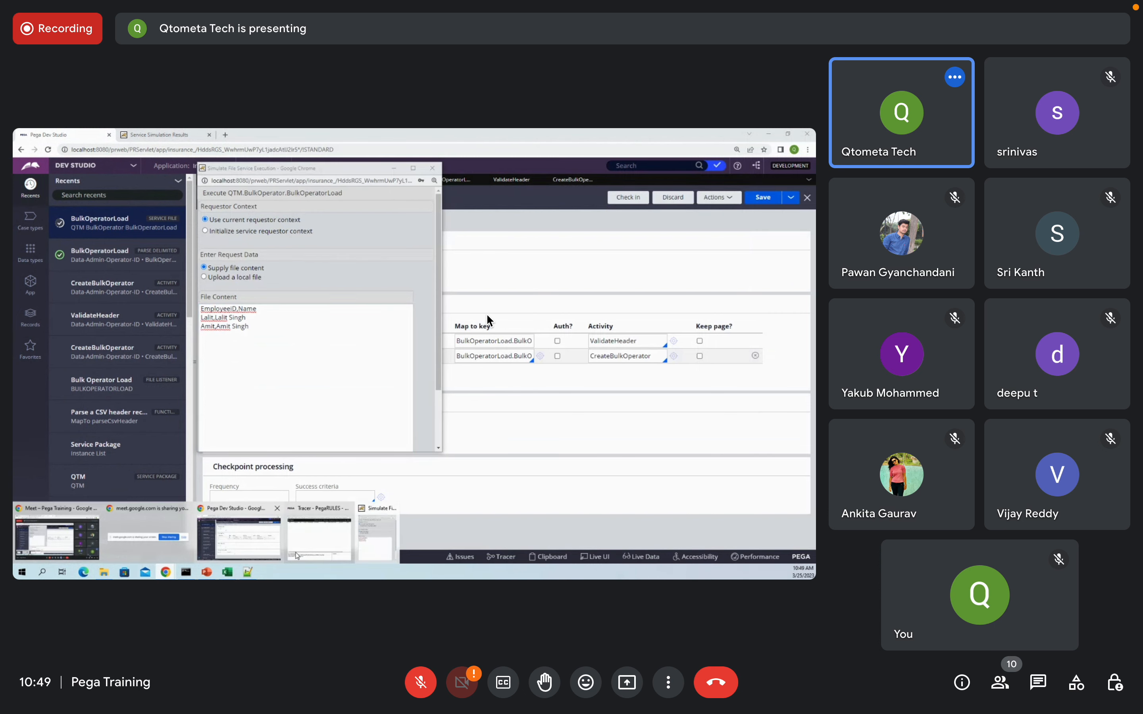
pyautogui.click(323, 534)
pyautogui.click(325, 409)
pyautogui.scroll(-3, 326, 408)
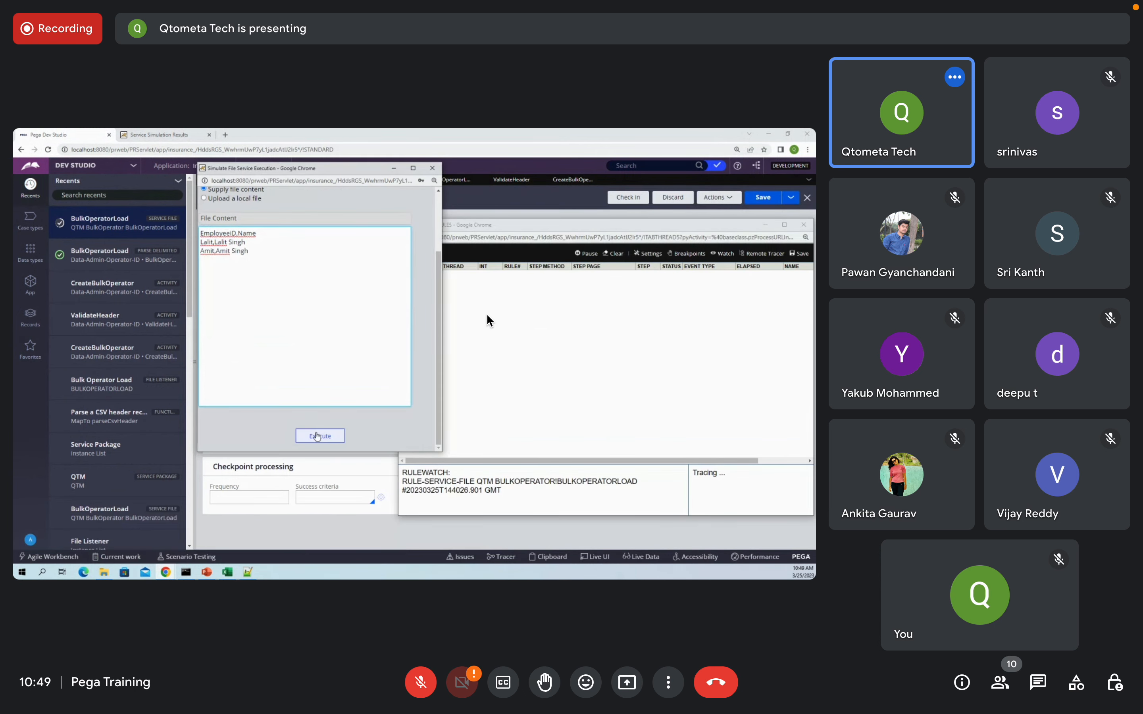
pyautogui.click(320, 437)
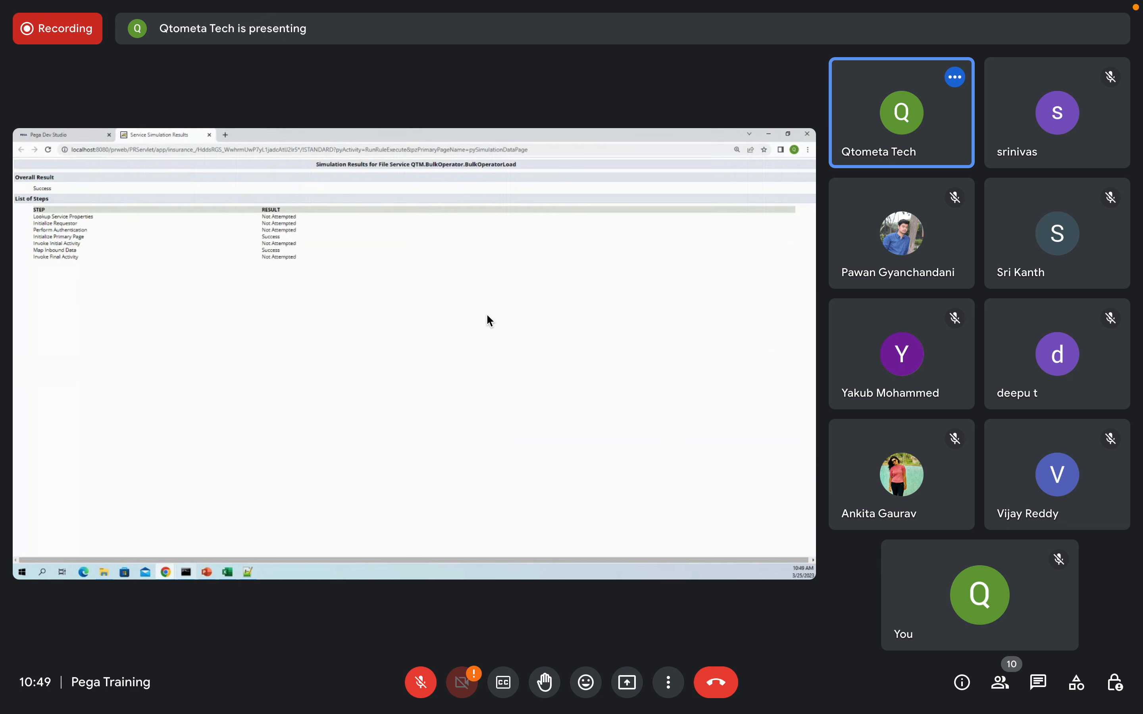
# Step: Dismiss the Tracer error alert, maximize Tracer, and compare against the Amit row in the test workbook
pyautogui.moveTo(166, 573)
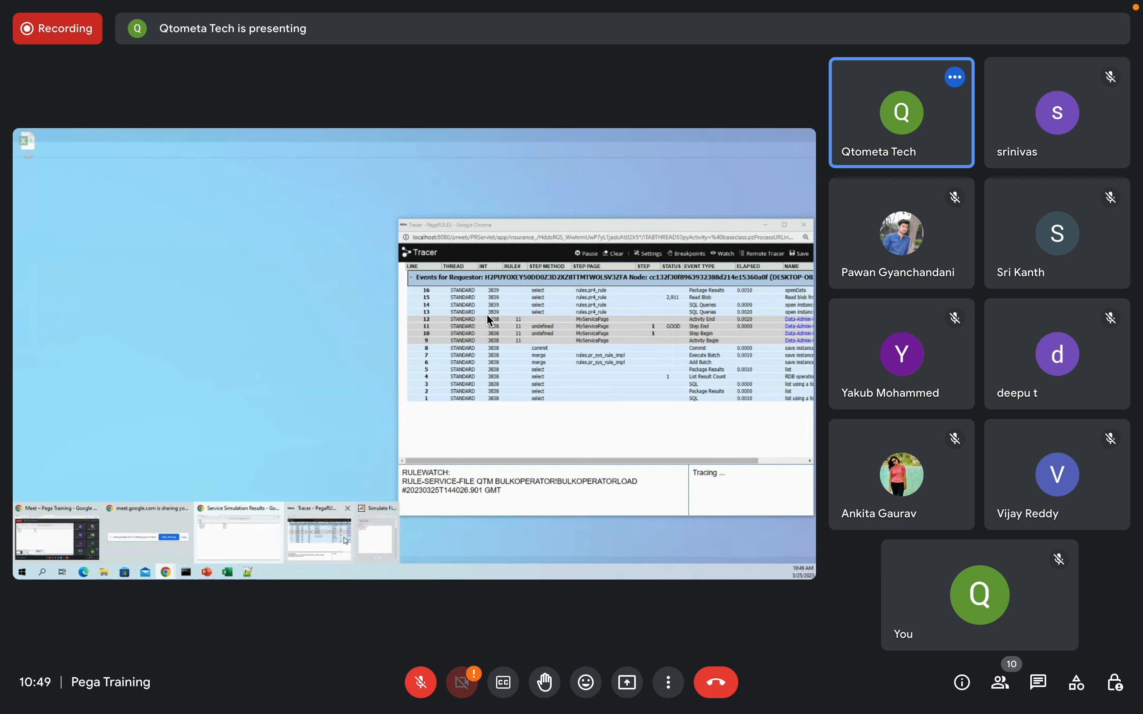
pyautogui.click(344, 542)
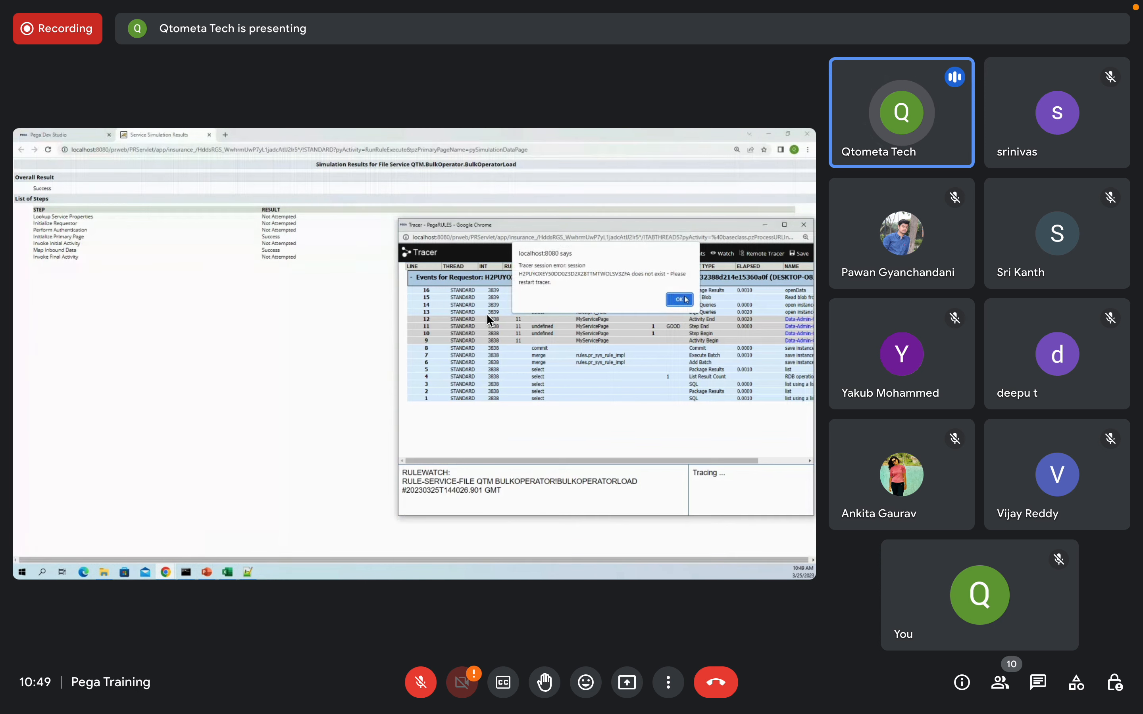
pyautogui.press('Return')
pyautogui.click(785, 225)
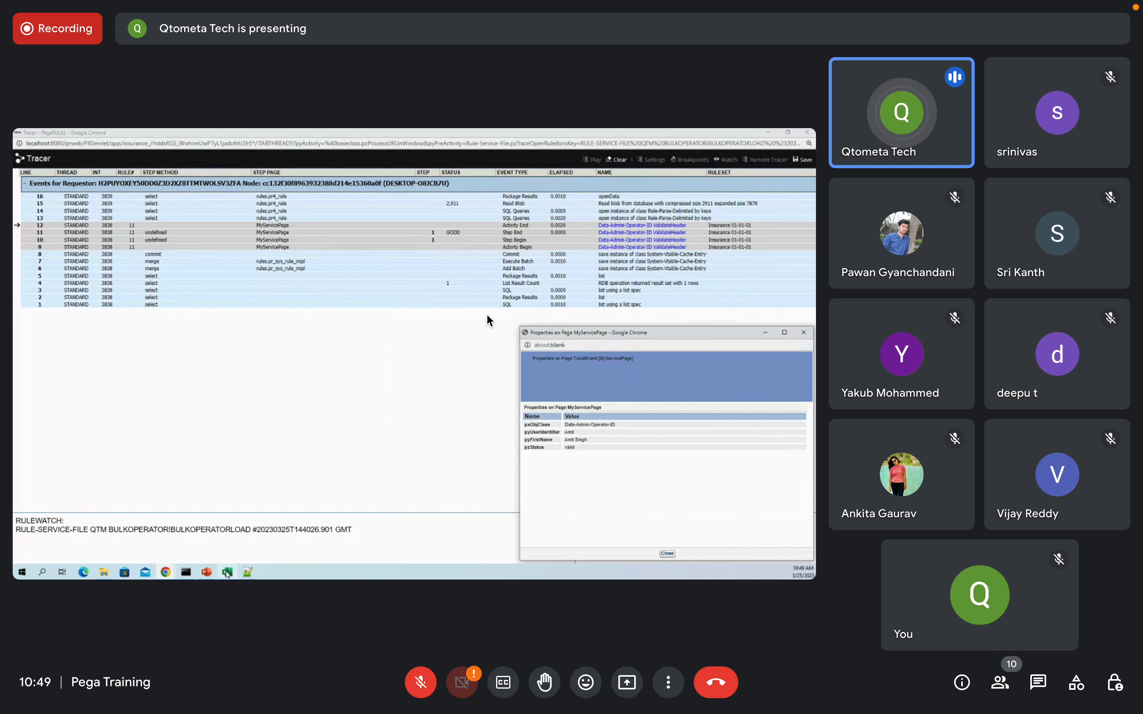
pyautogui.click(228, 572)
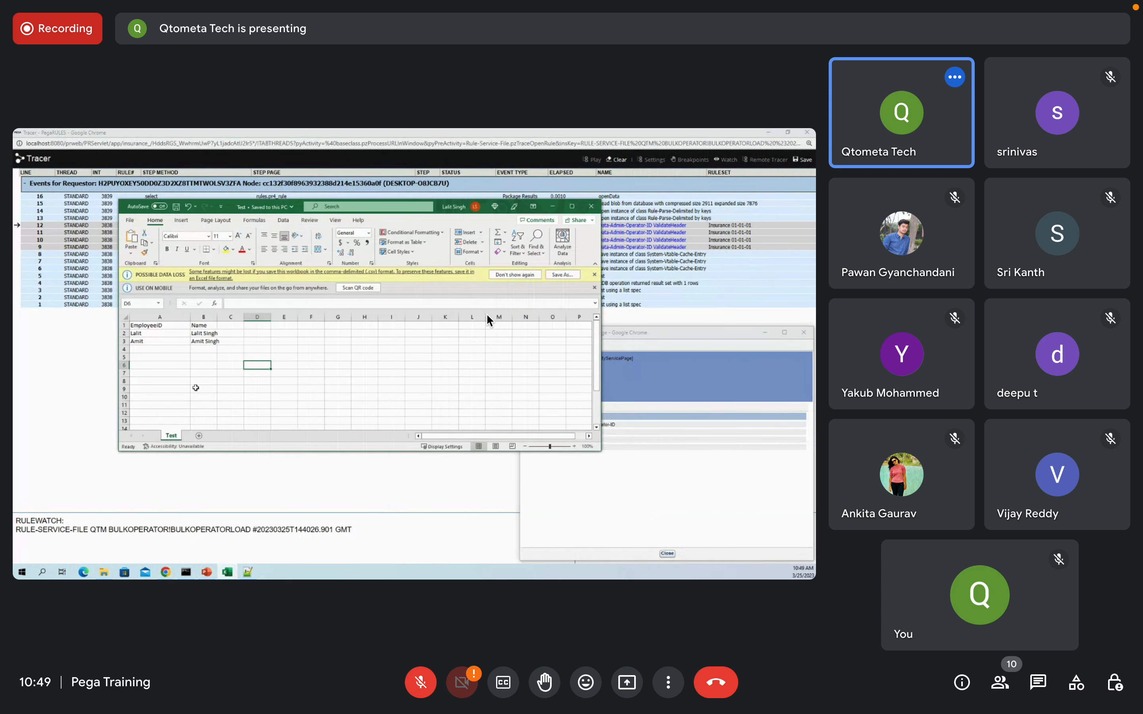
pyautogui.click(203, 382)
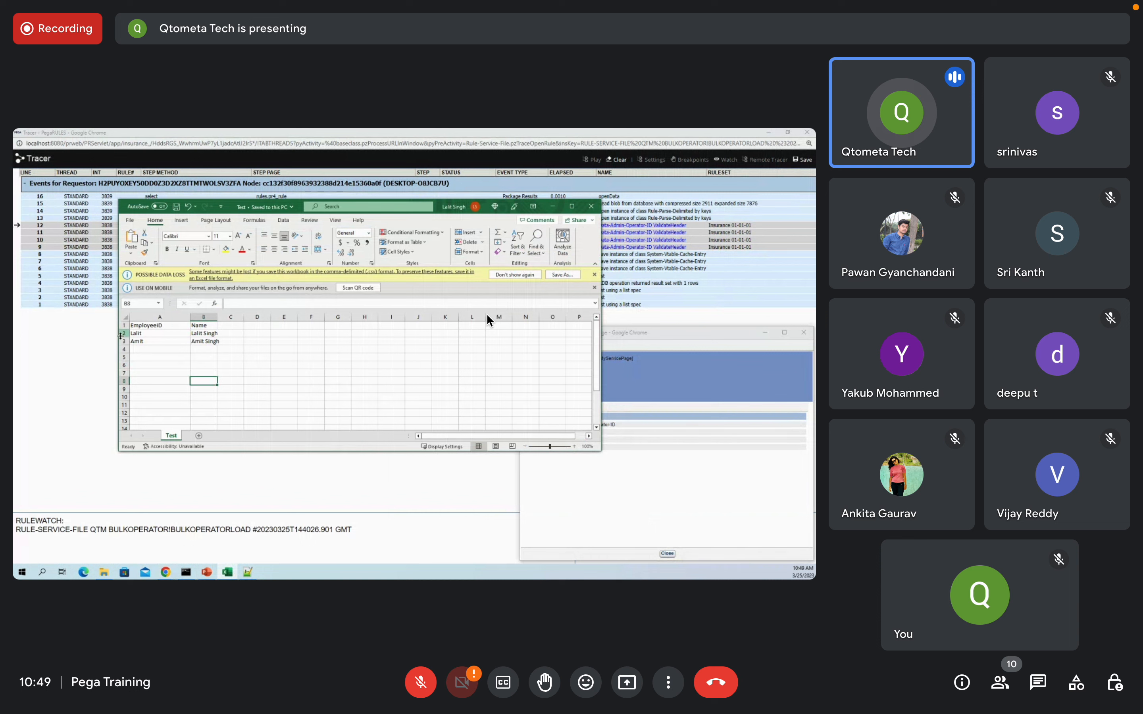
pyautogui.moveTo(142, 340); pyautogui.dragTo(226, 345)
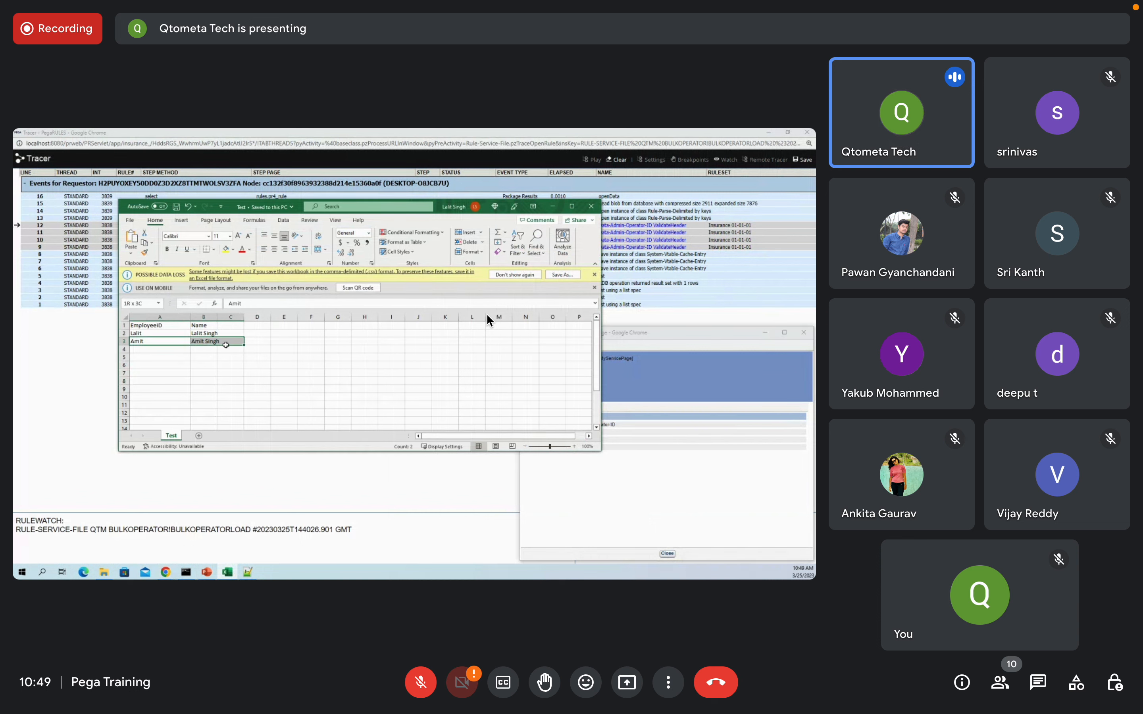
pyautogui.click(311, 365)
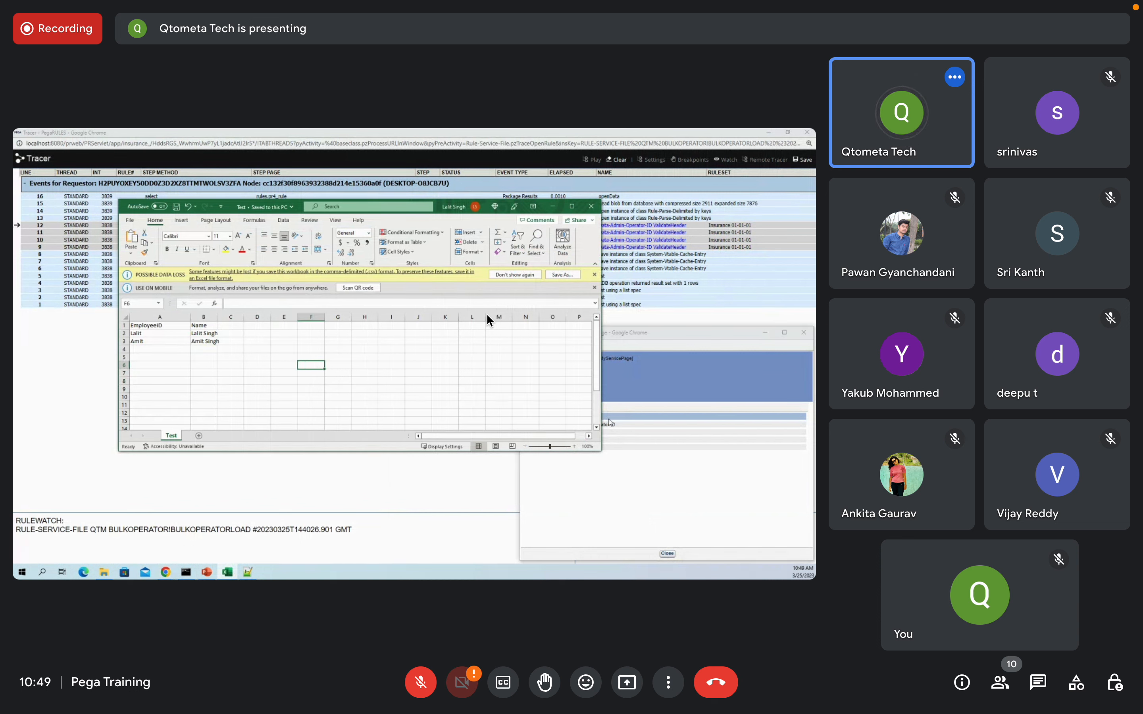
# Step: Review the page properties against the trace events, then close them and the Tracer
pyautogui.click(658, 430)
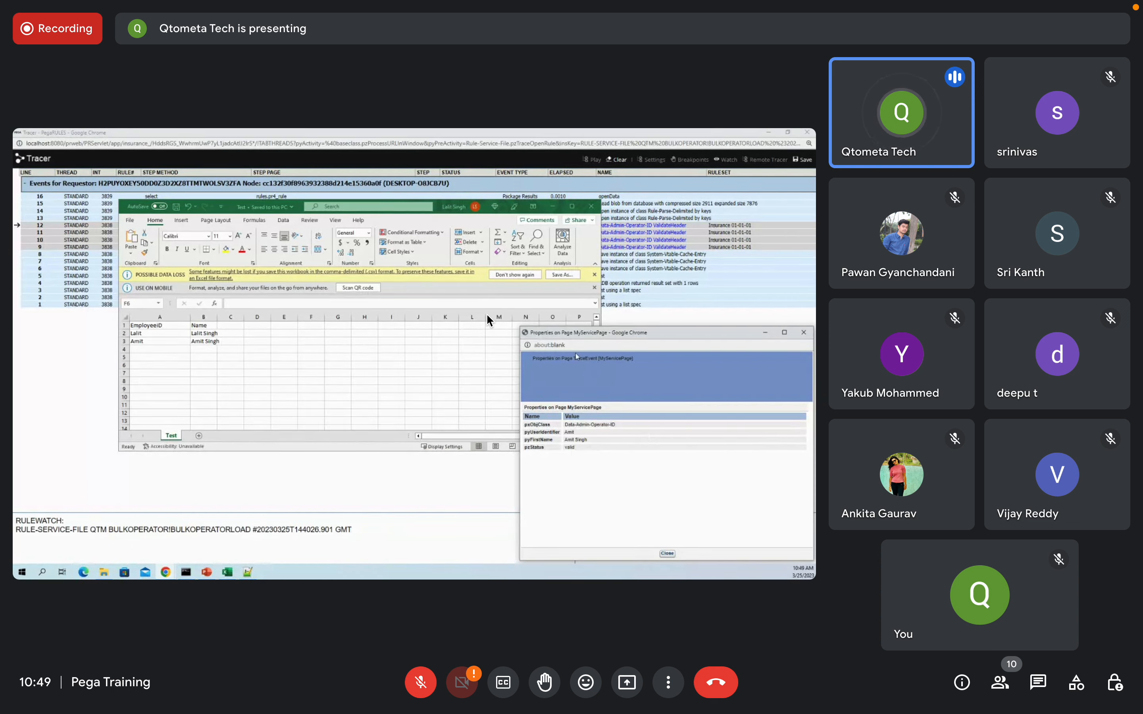
pyautogui.click(553, 208)
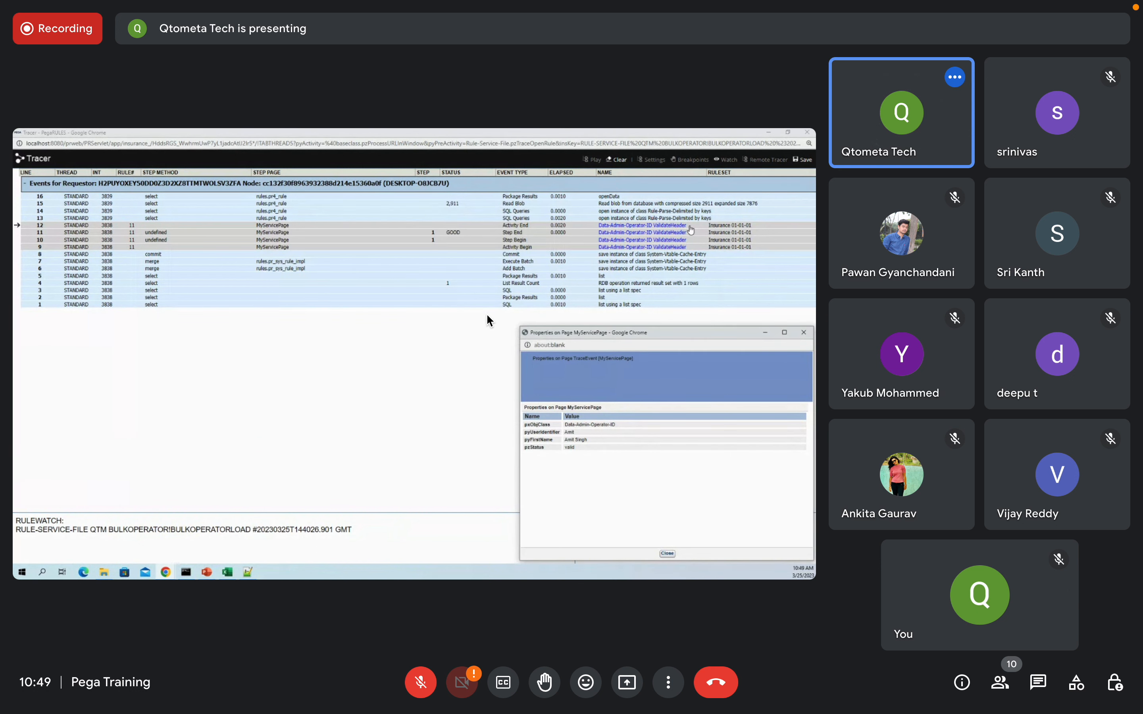
pyautogui.click(804, 333)
pyautogui.click(807, 133)
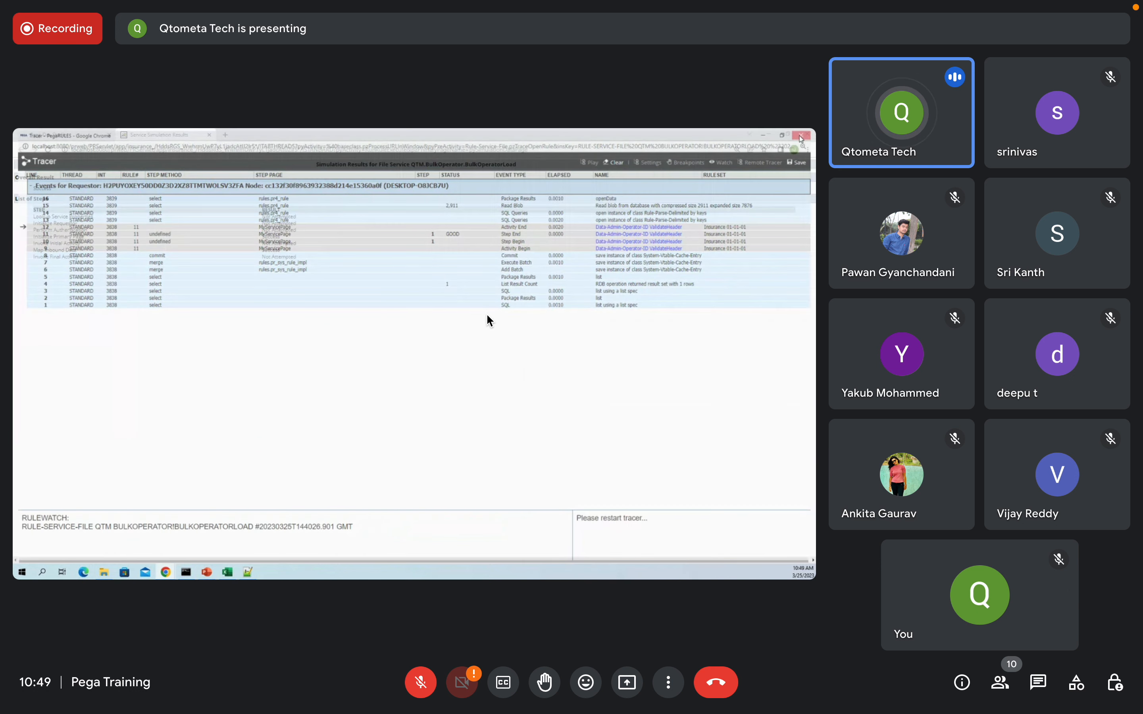
pyautogui.click(160, 135)
pyautogui.click(92, 135)
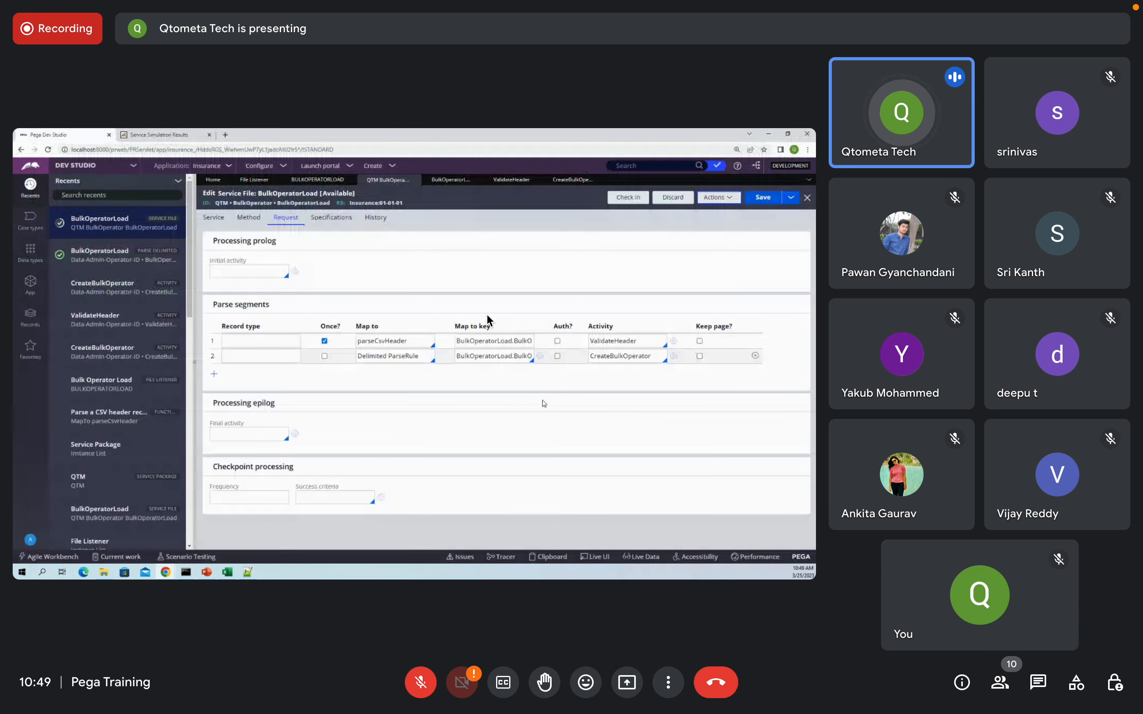
# Step: Save the BulkOperatorLoad service file and expand the record categories tree
pyautogui.click(762, 198)
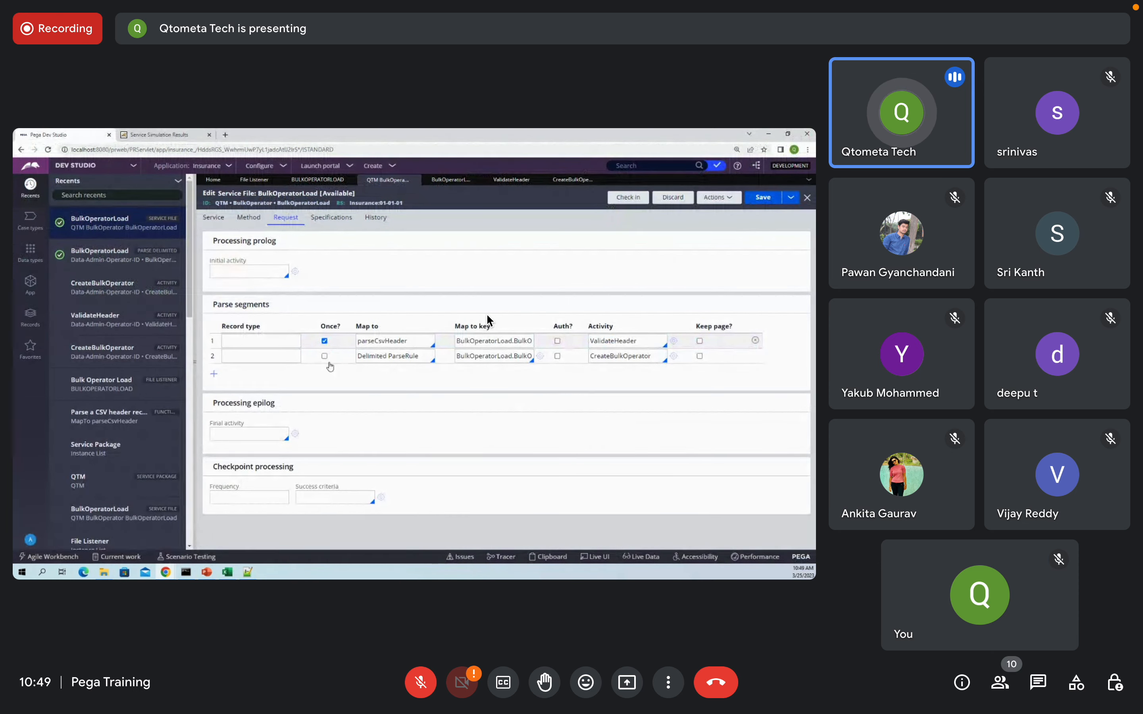
pyautogui.click(760, 198)
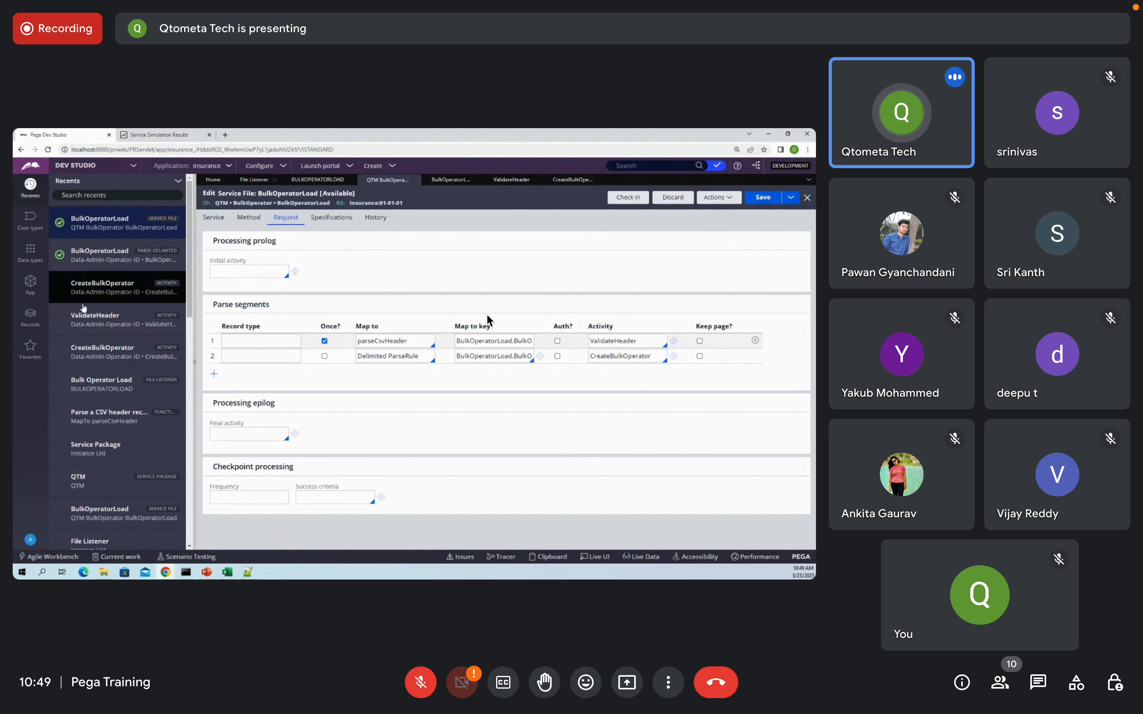
pyautogui.click(29, 313)
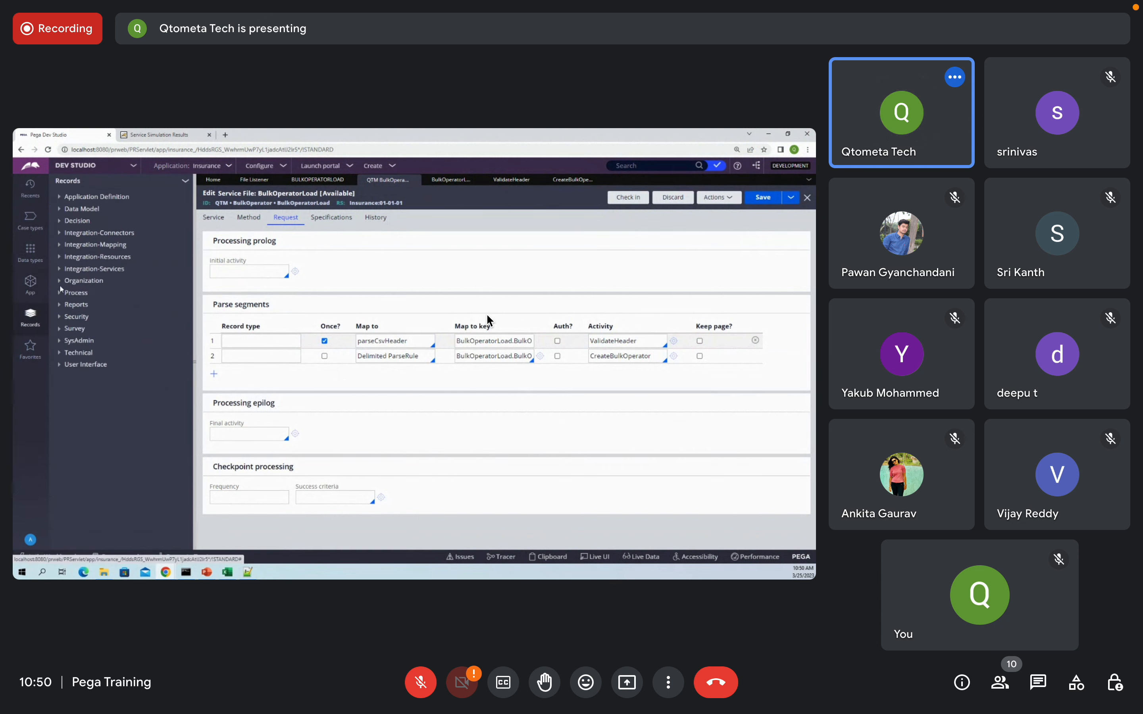
pyautogui.click(62, 270)
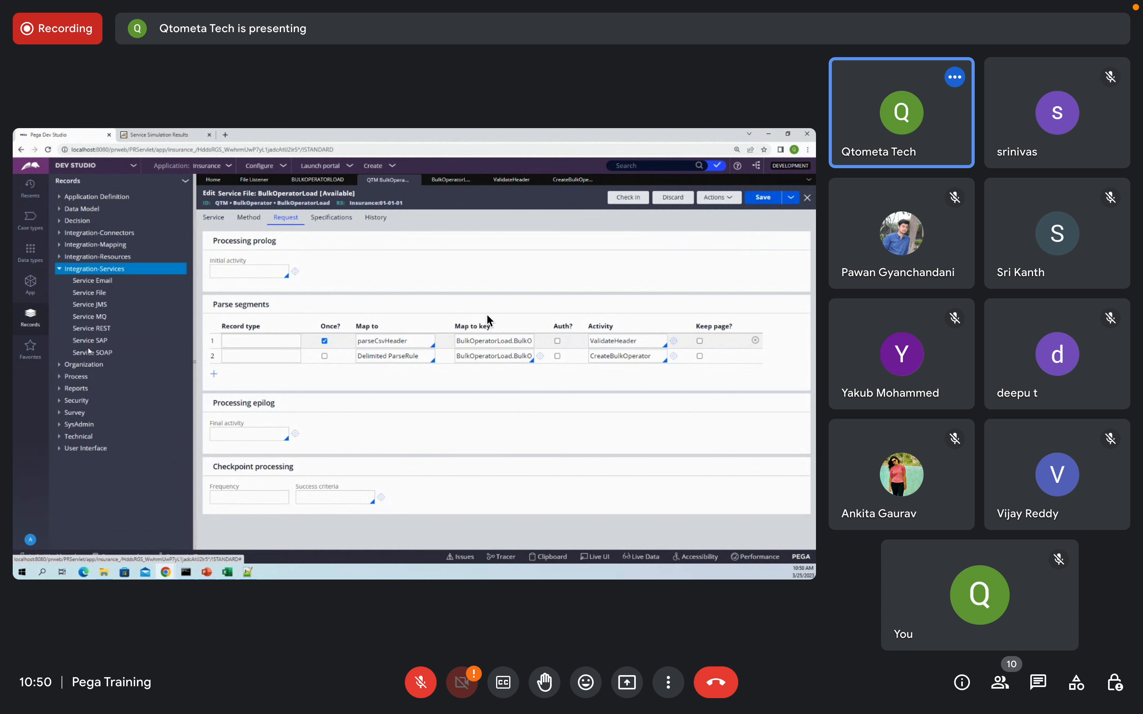
pyautogui.click(90, 293)
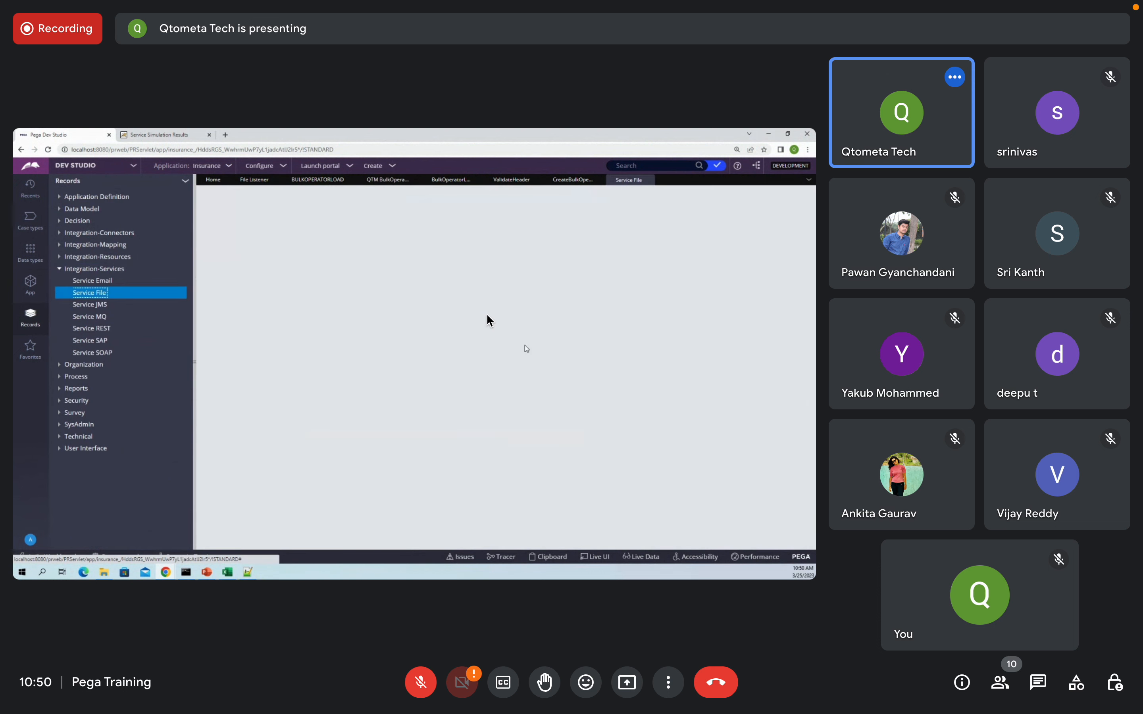
pyautogui.click(354, 263)
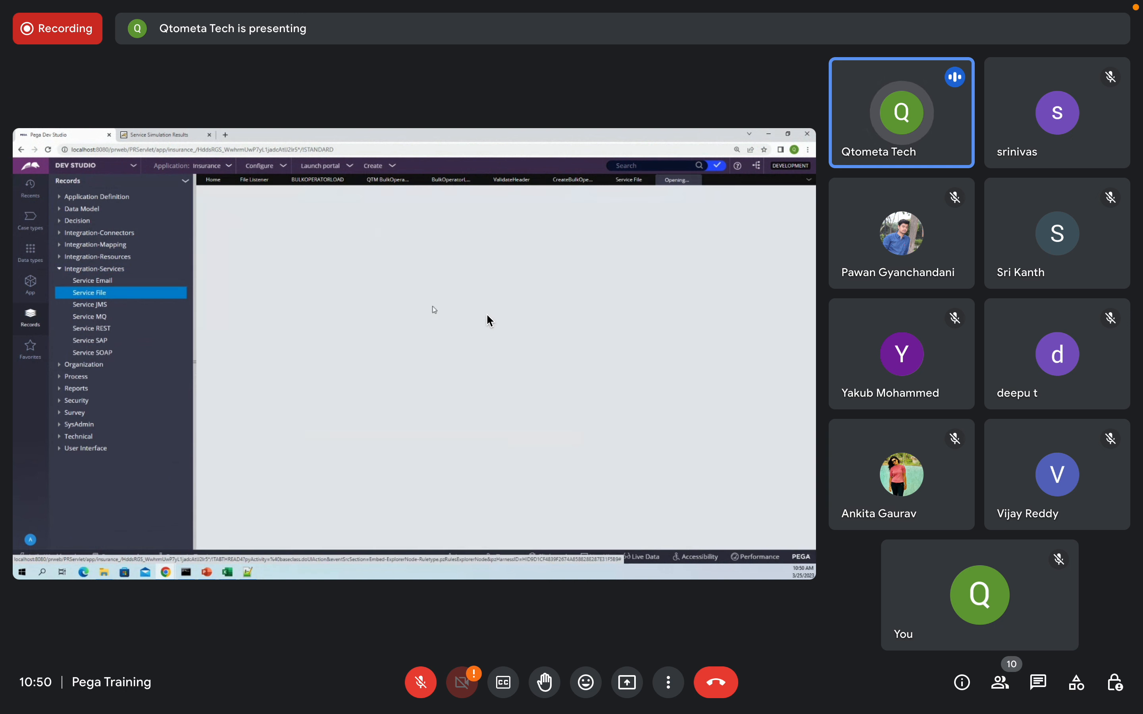
pyautogui.click(716, 181)
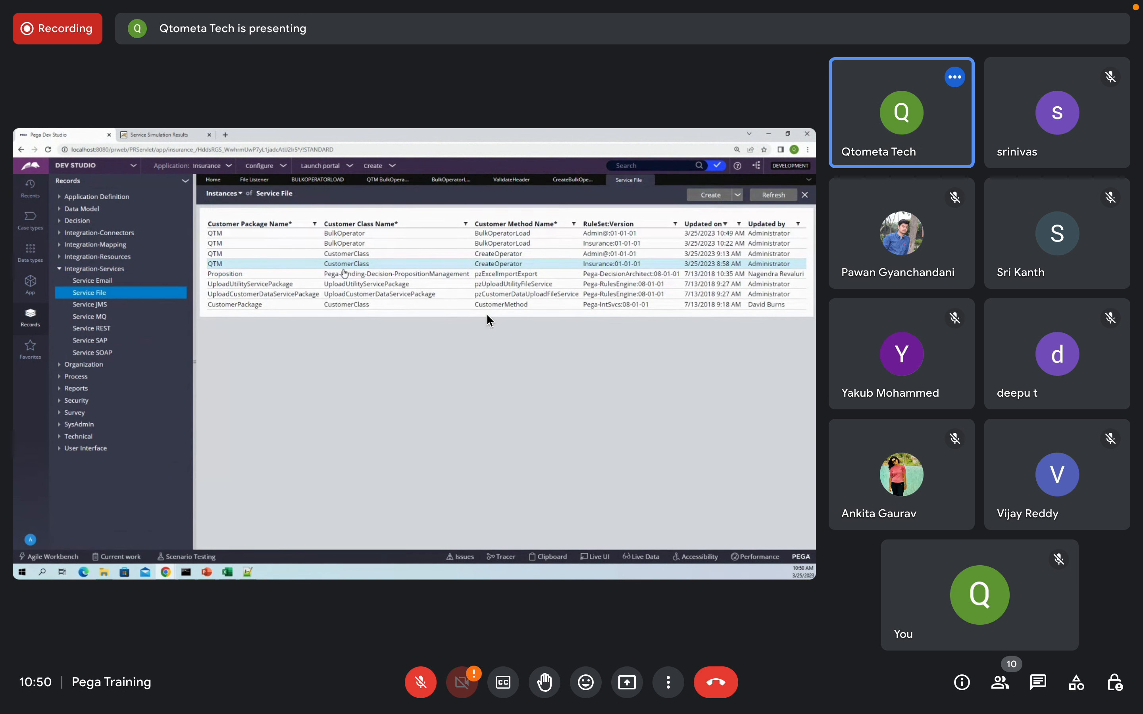
pyautogui.click(340, 284)
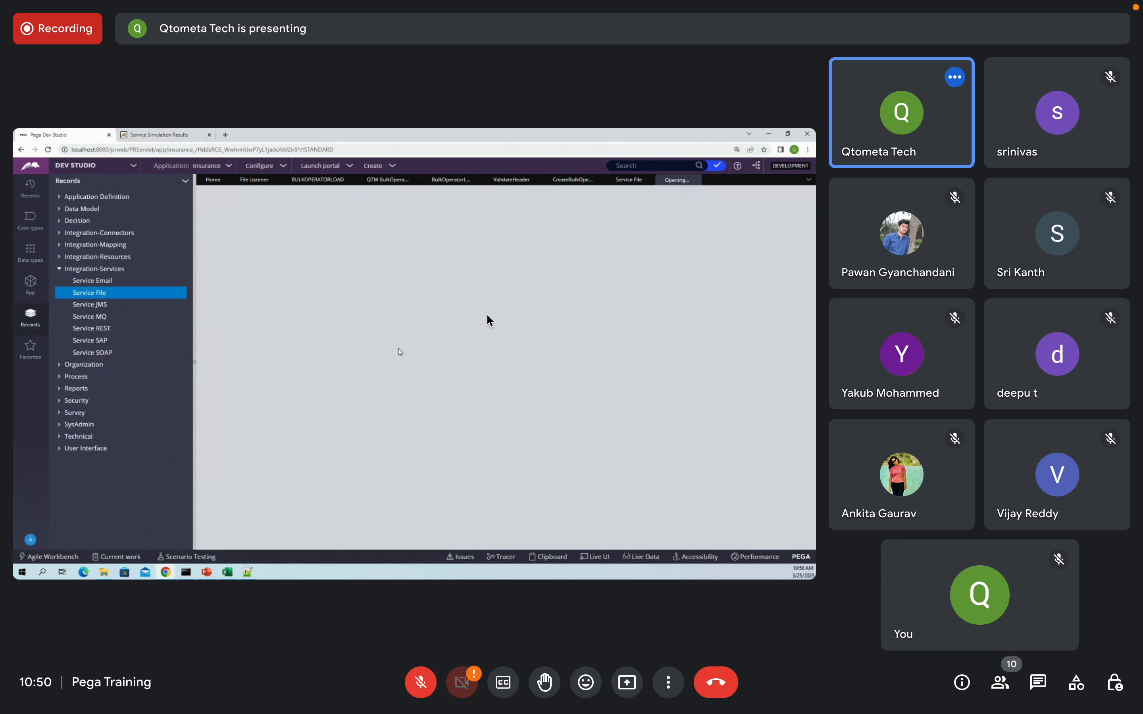
pyautogui.click(286, 218)
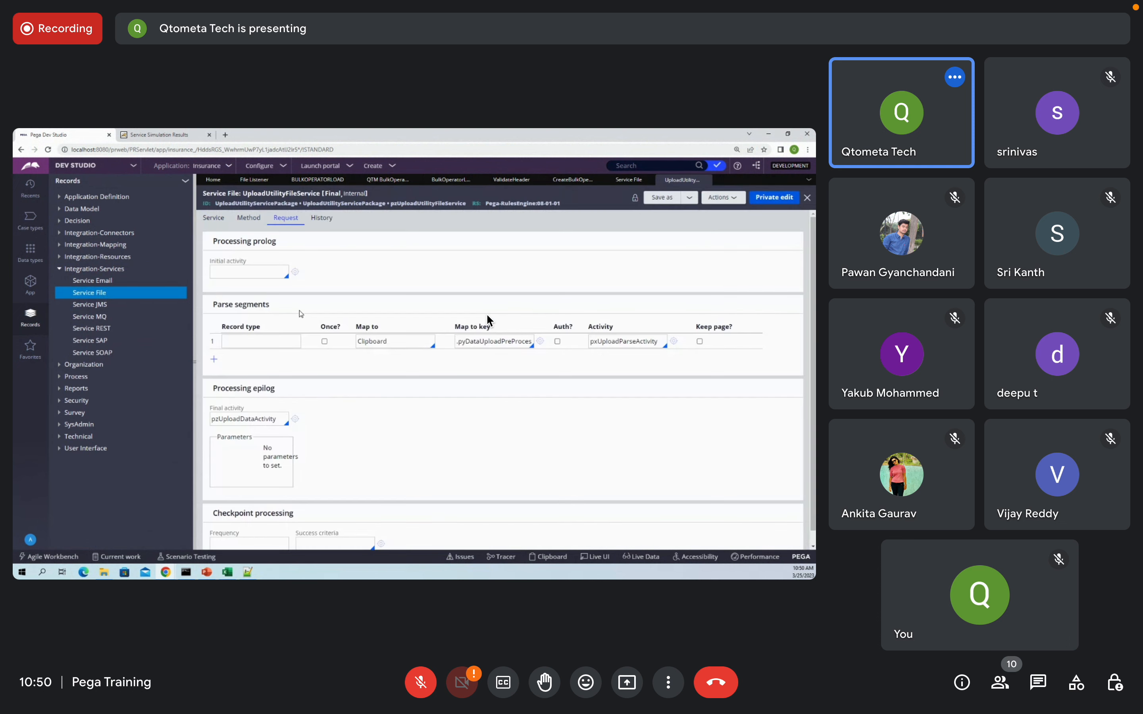
pyautogui.click(706, 180)
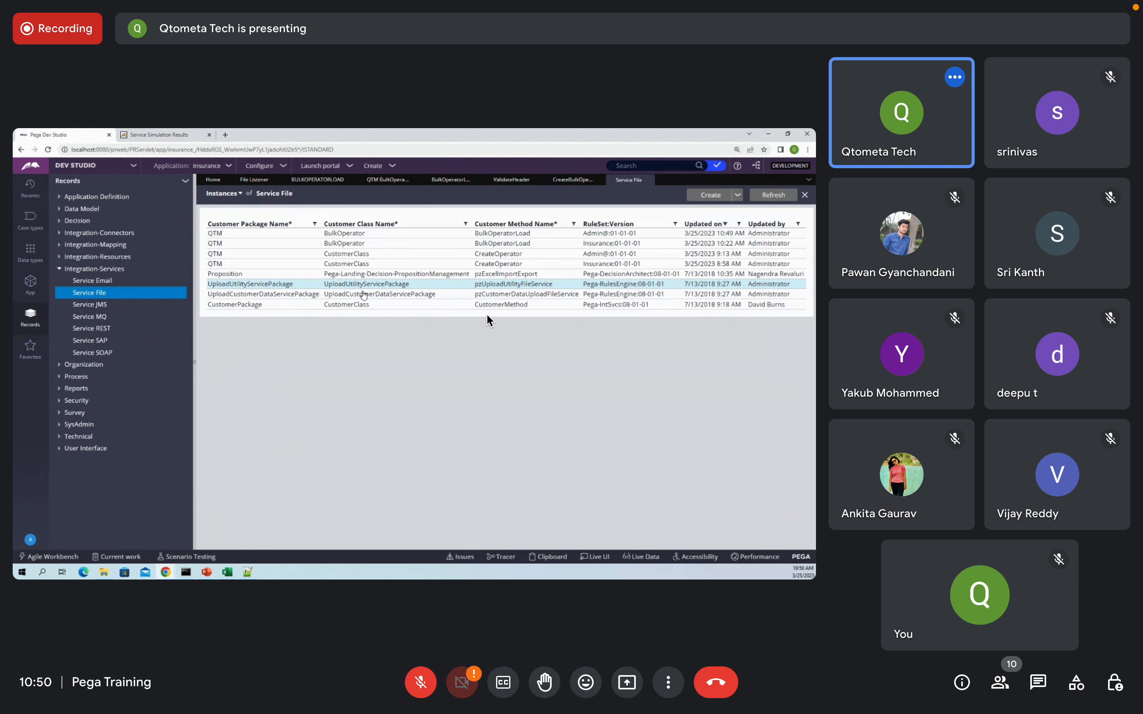
pyautogui.click(357, 296)
pyautogui.click(249, 232)
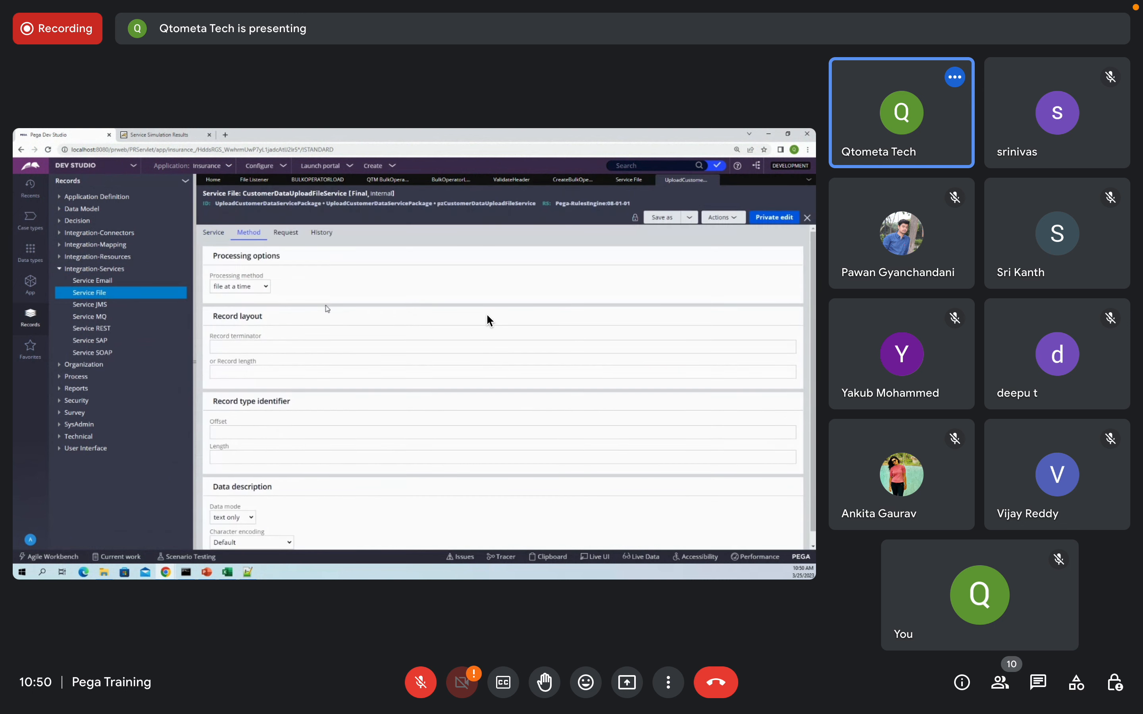
pyautogui.click(289, 234)
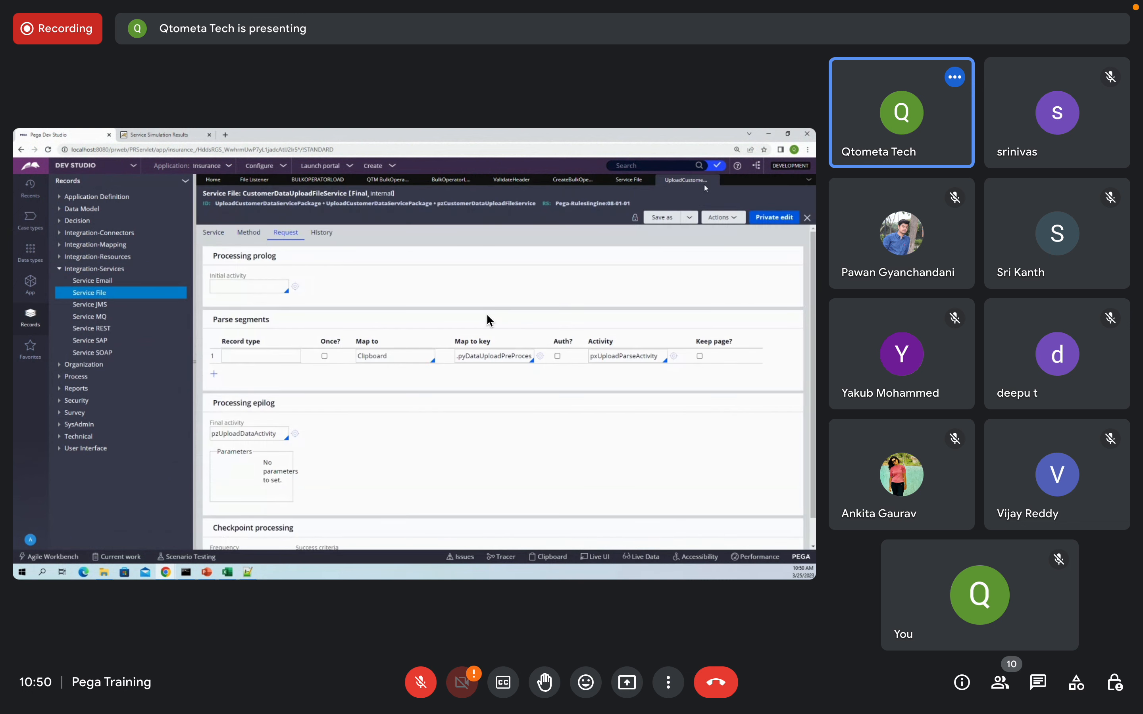
pyautogui.click(713, 181)
pyautogui.click(357, 305)
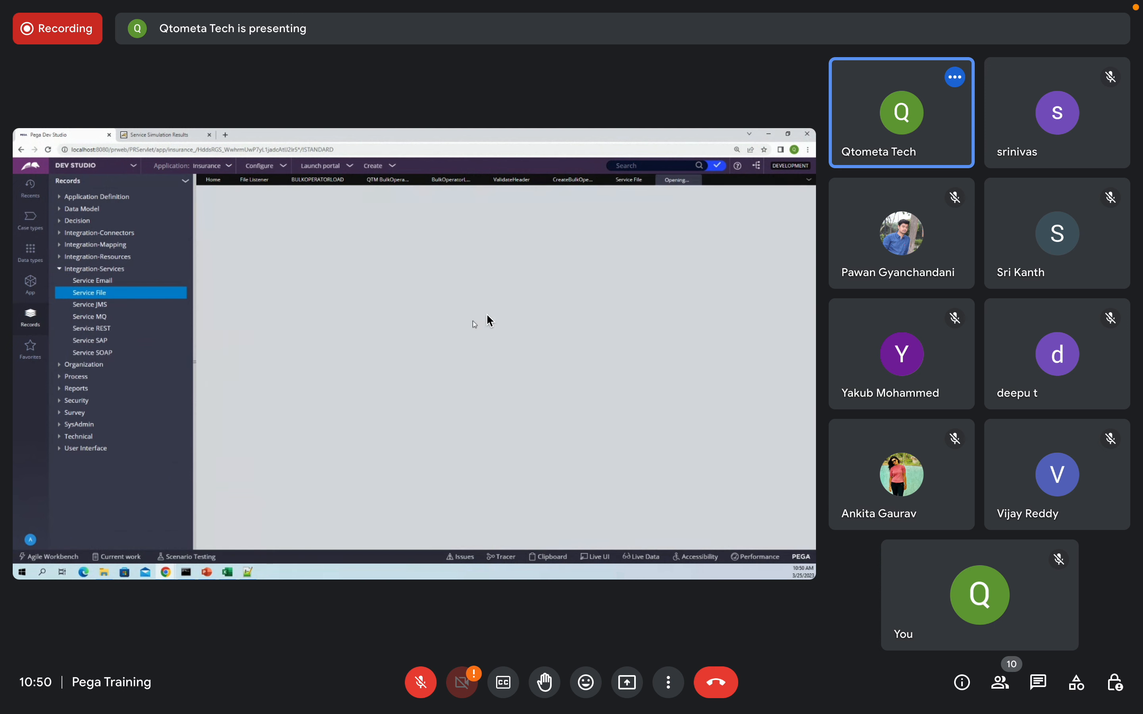
pyautogui.click(291, 220)
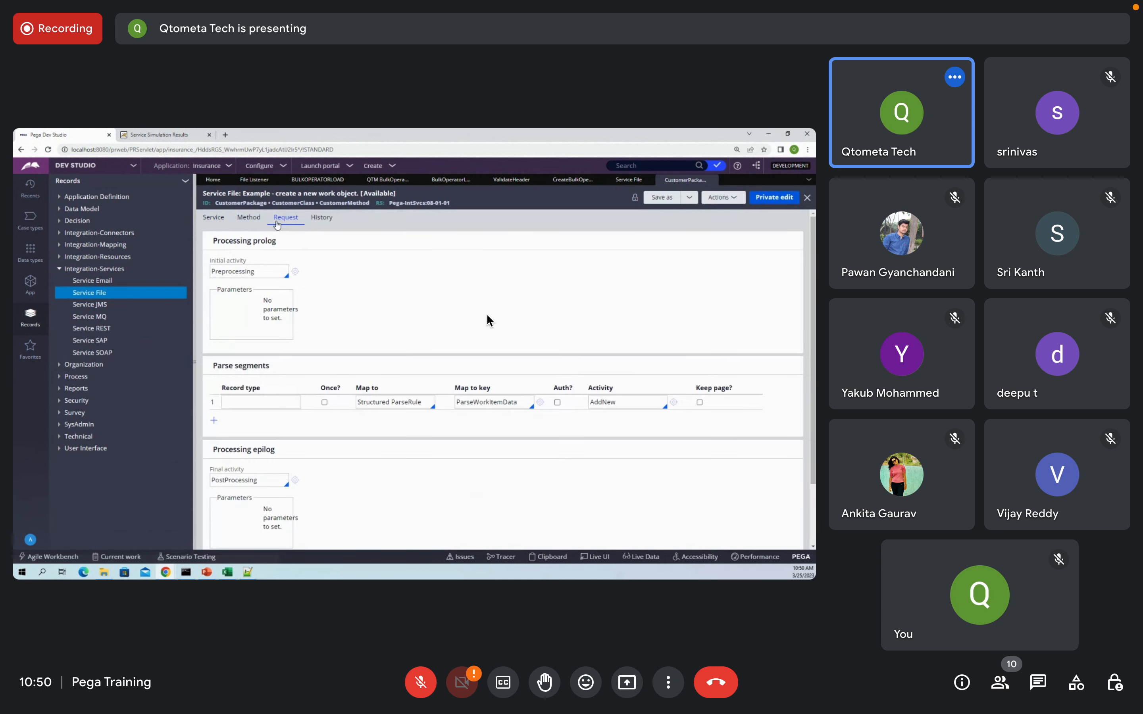
pyautogui.click(255, 221)
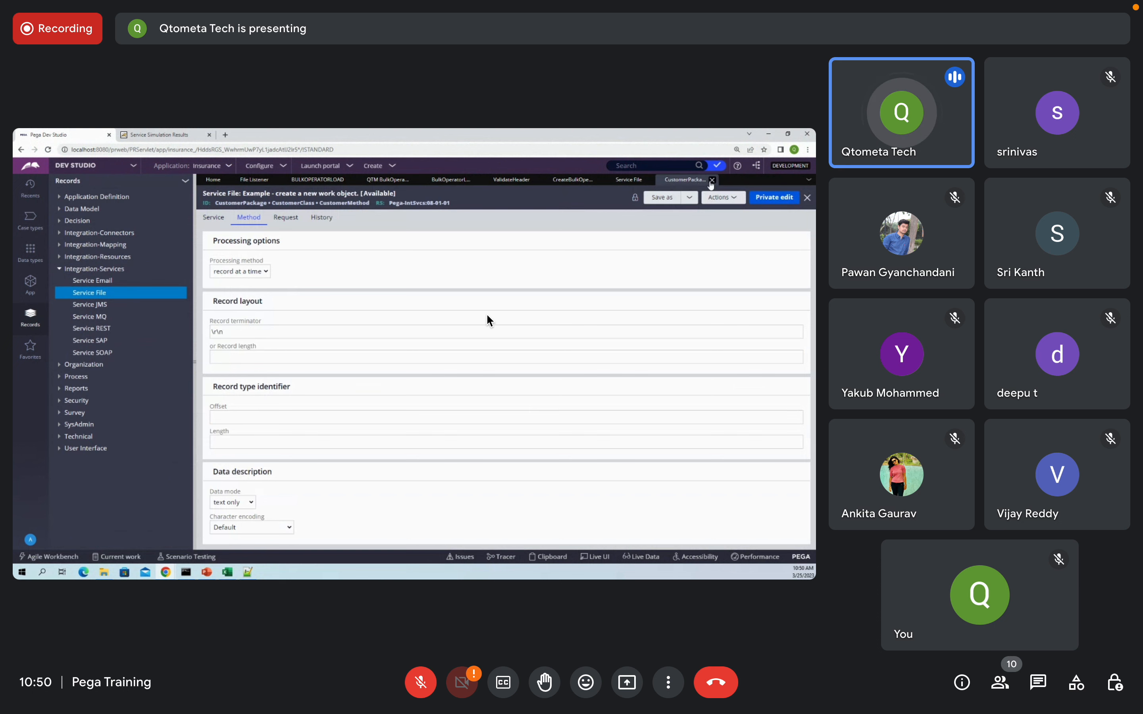
pyautogui.click(713, 180)
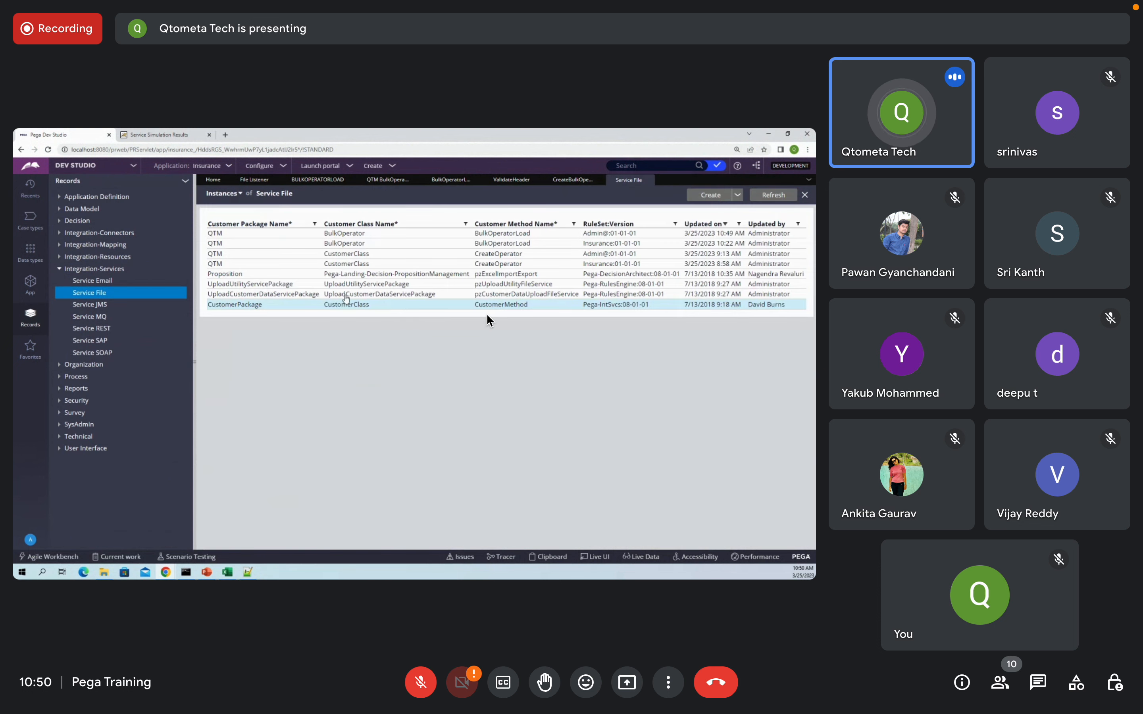
pyautogui.click(649, 180)
# Step: Clear row 1's map-to-key value in the parse segments and save the BulkOperatorLoad service file
pyautogui.doubleClick(382, 341)
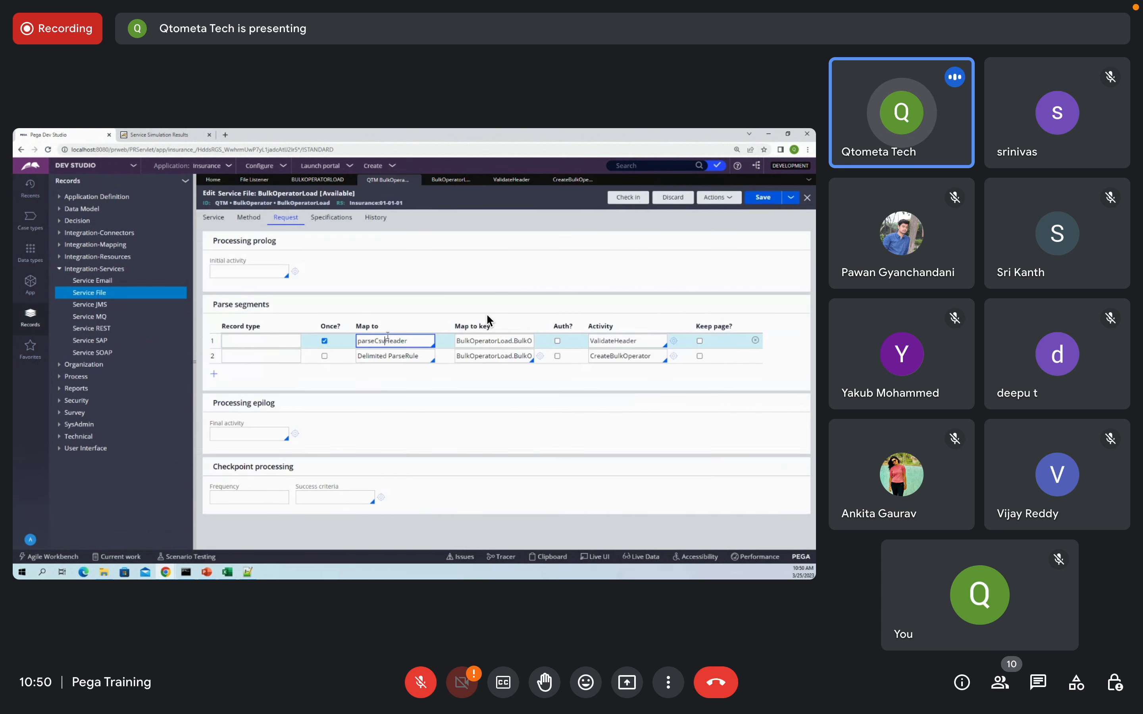
pyautogui.doubleClick(474, 341)
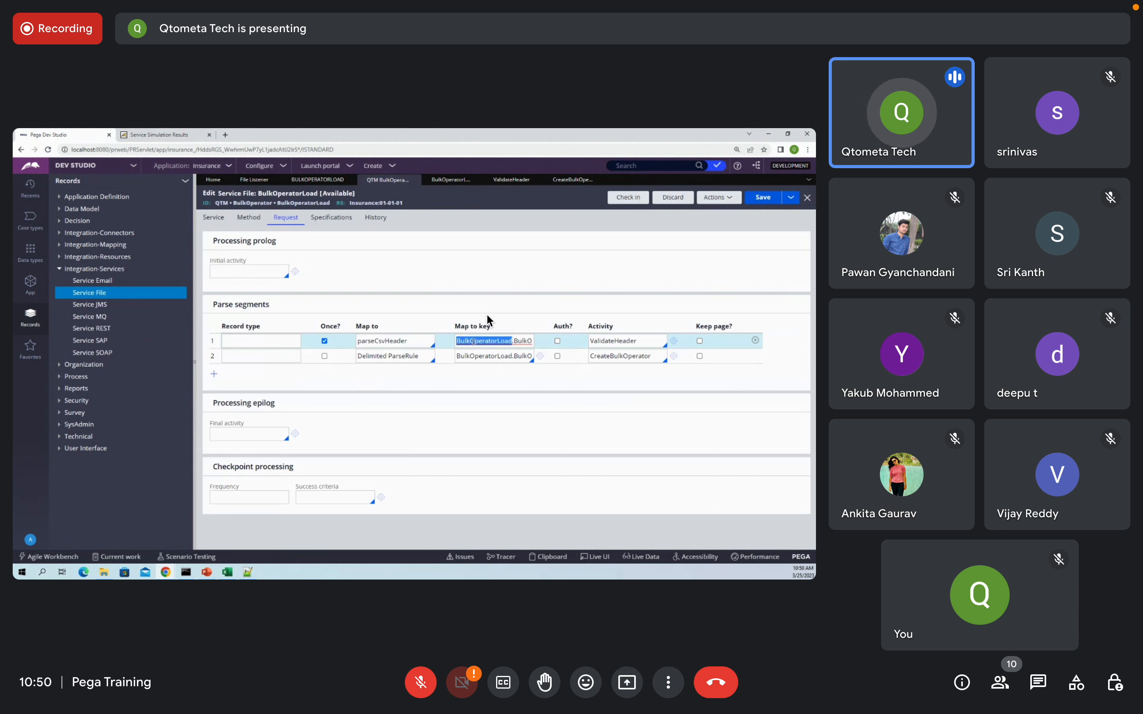
pyautogui.press('BackSpace')
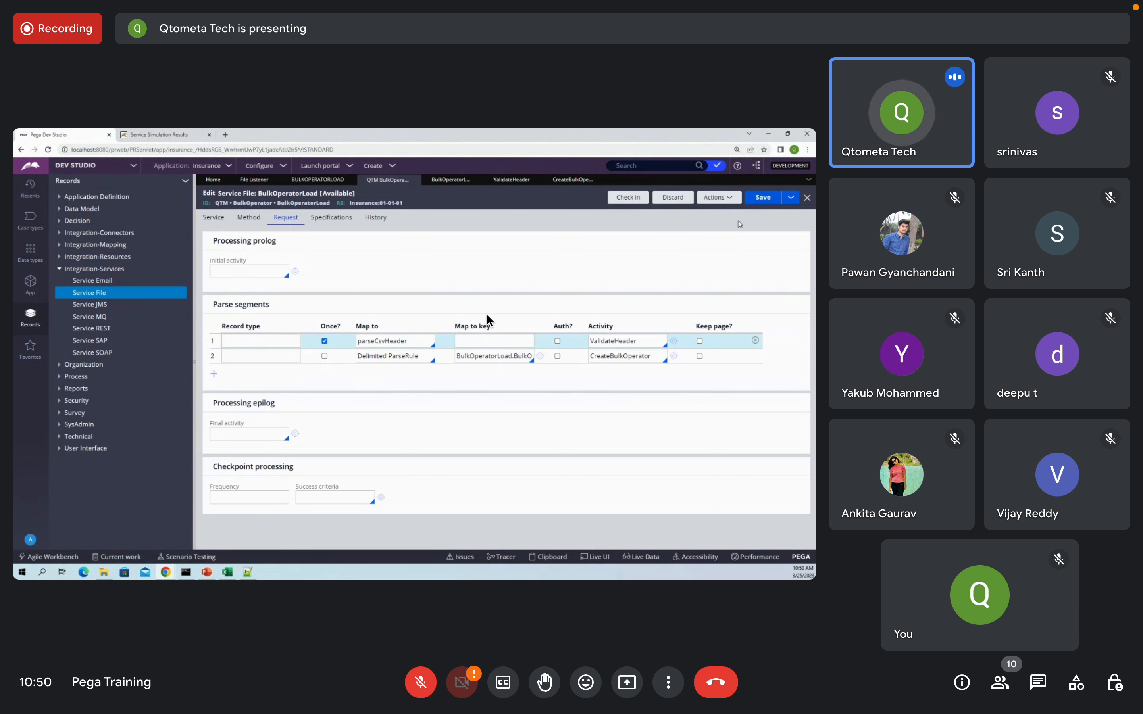
pyautogui.click(761, 198)
pyautogui.click(758, 199)
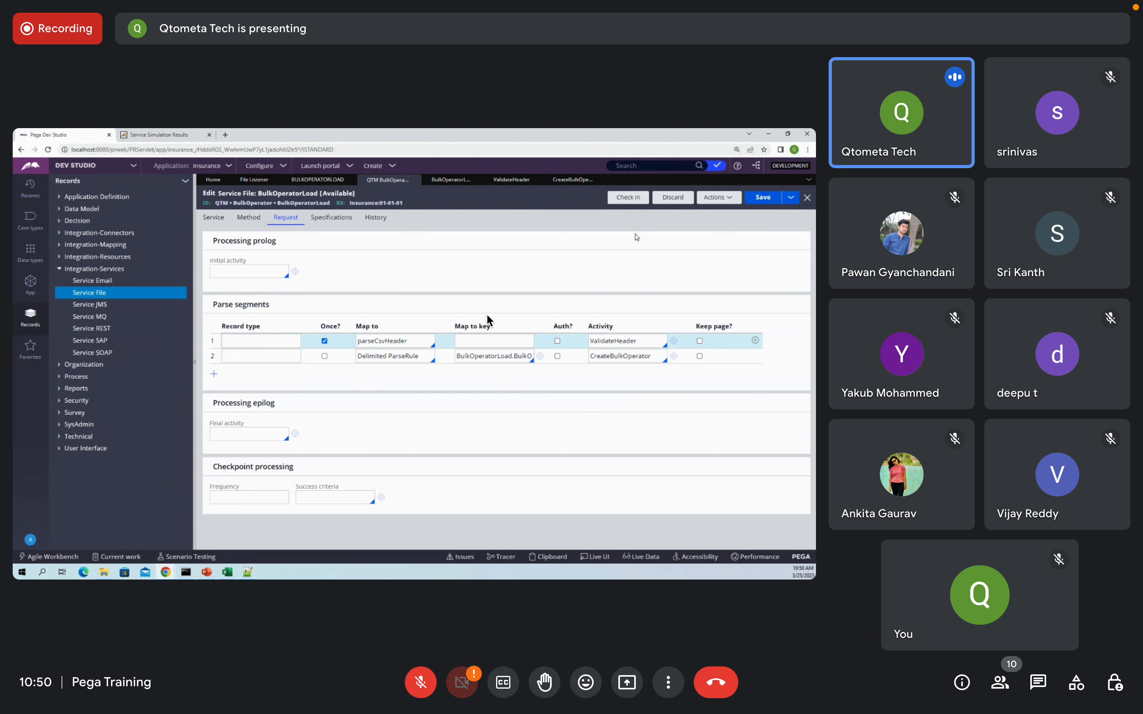
pyautogui.click(708, 203)
# Step: Start tracing the service file rule and open the file service simulation window
pyautogui.click(704, 225)
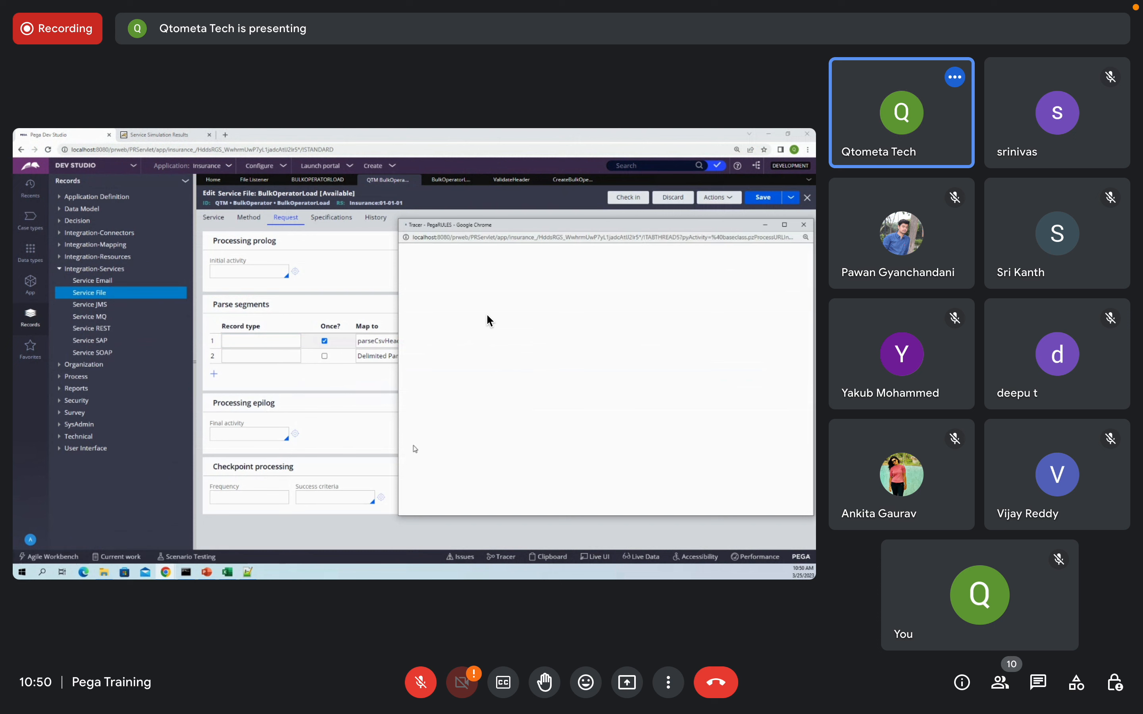
pyautogui.click(146, 573)
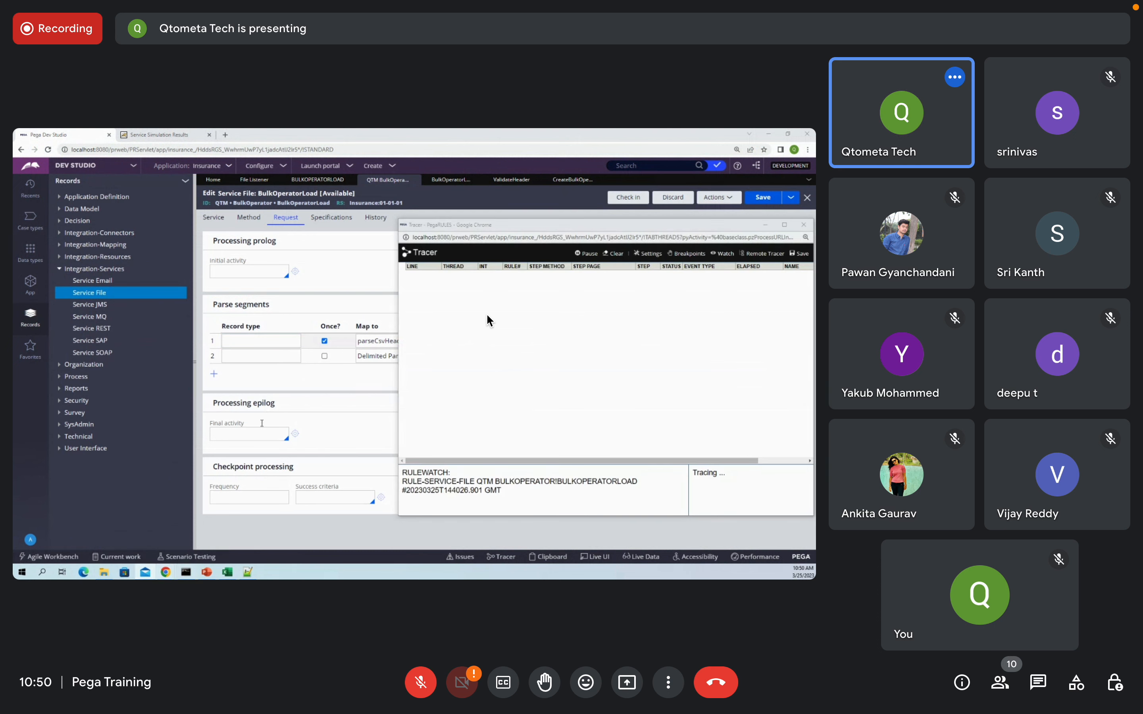
pyautogui.click(718, 197)
pyautogui.click(695, 219)
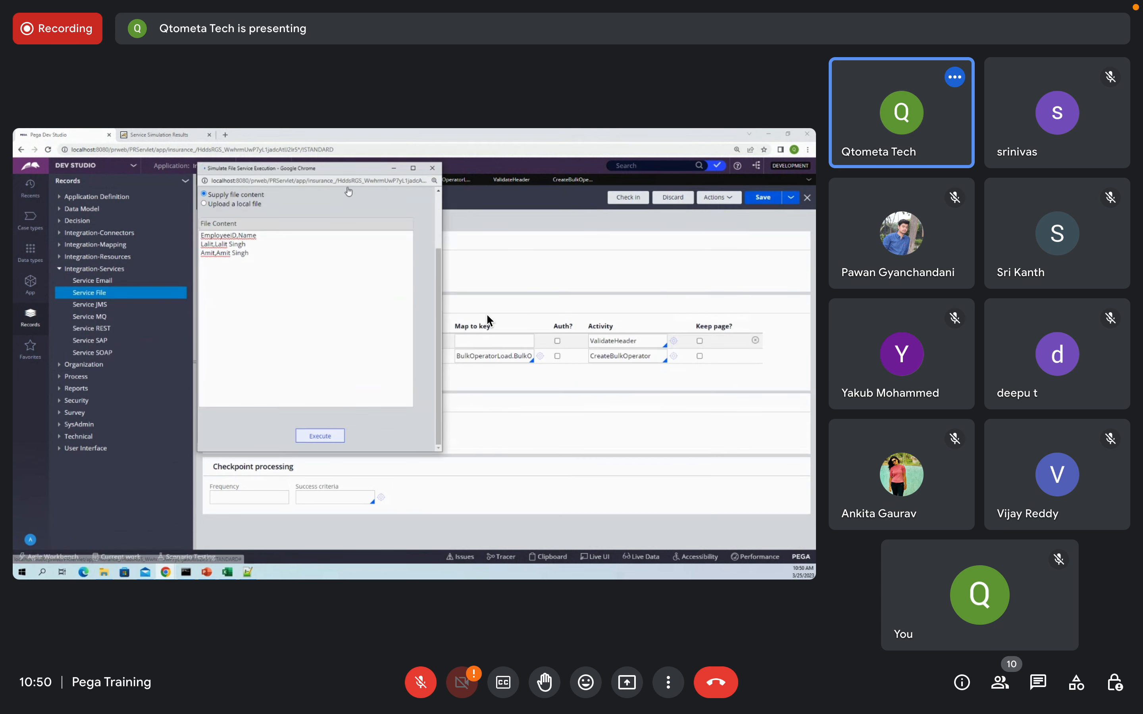
# Step: Copy all Test.csv rows from Notepad++ into File Content and execute the simulation
pyautogui.click(248, 573)
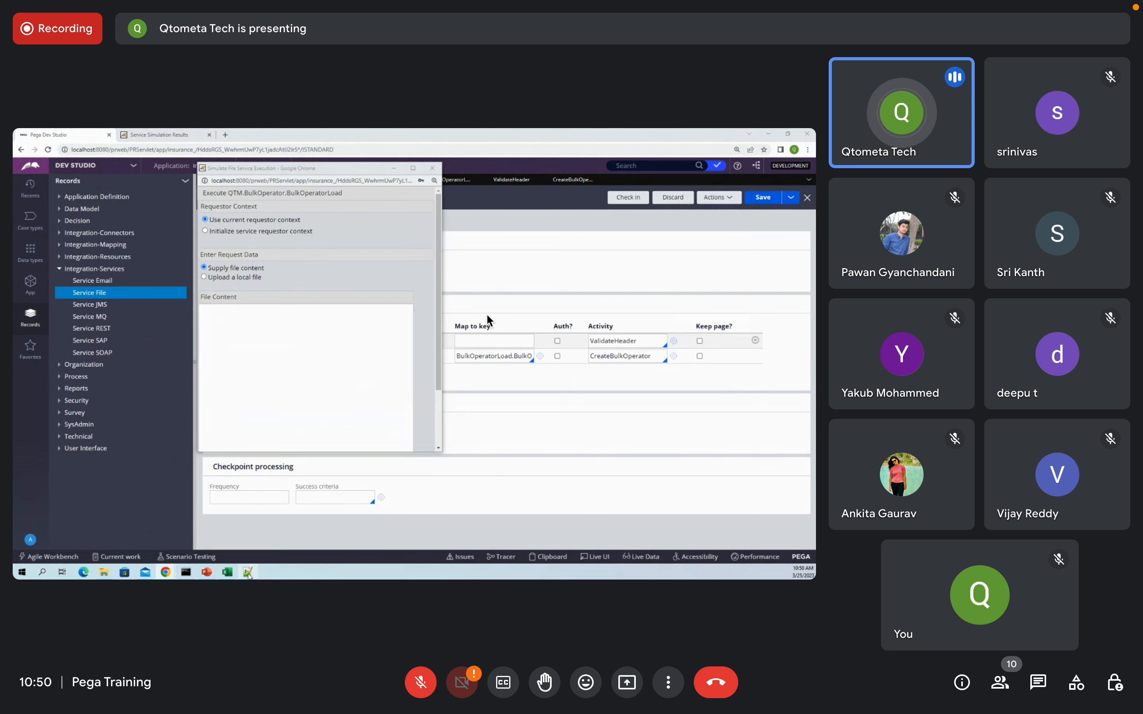
pyautogui.hotkey('ctrl', 'a')
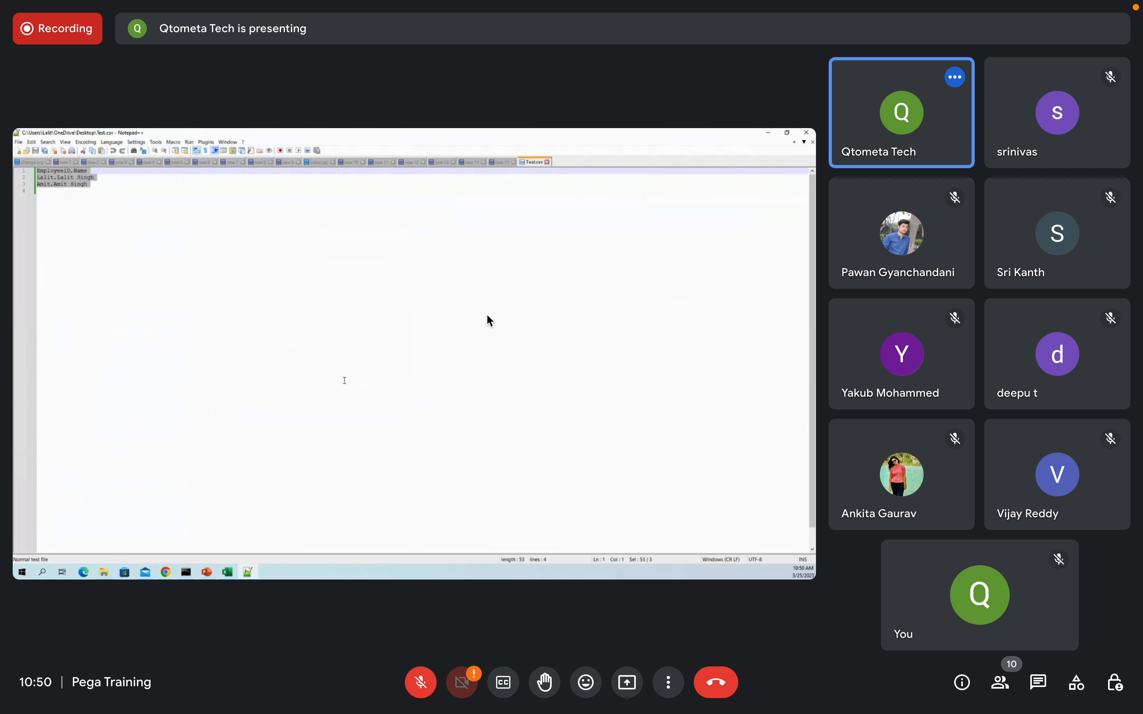
pyautogui.hotkey('ctrl', 'c')
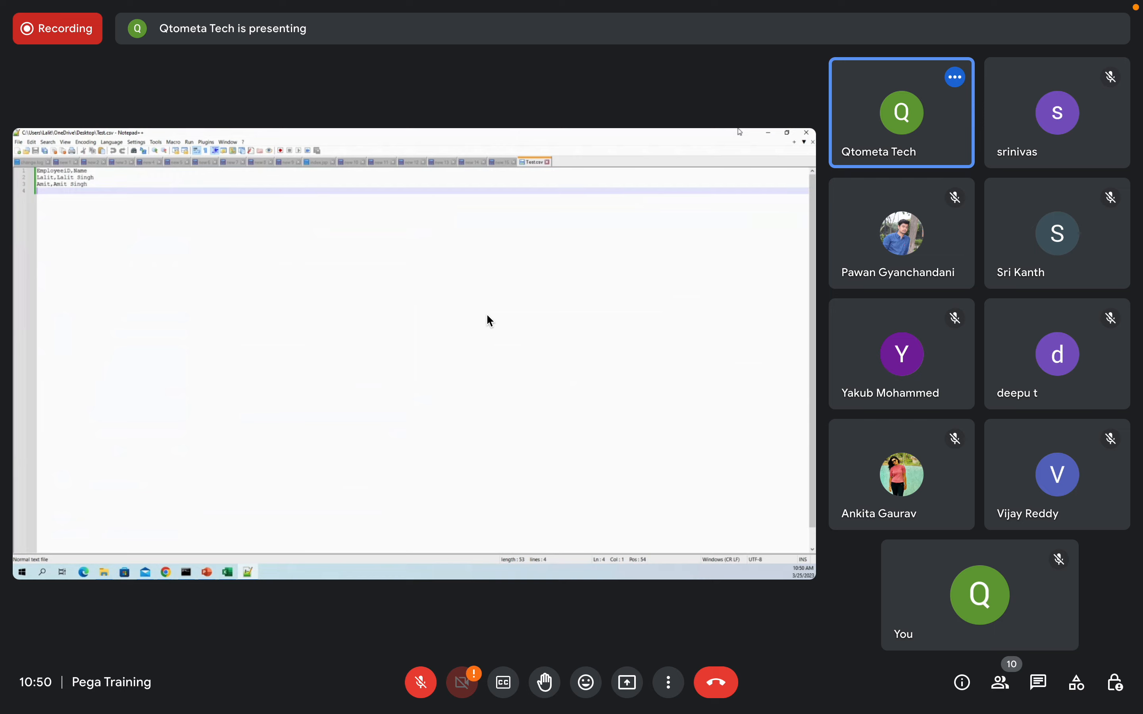
pyautogui.hotkey('alt', 'Tab')
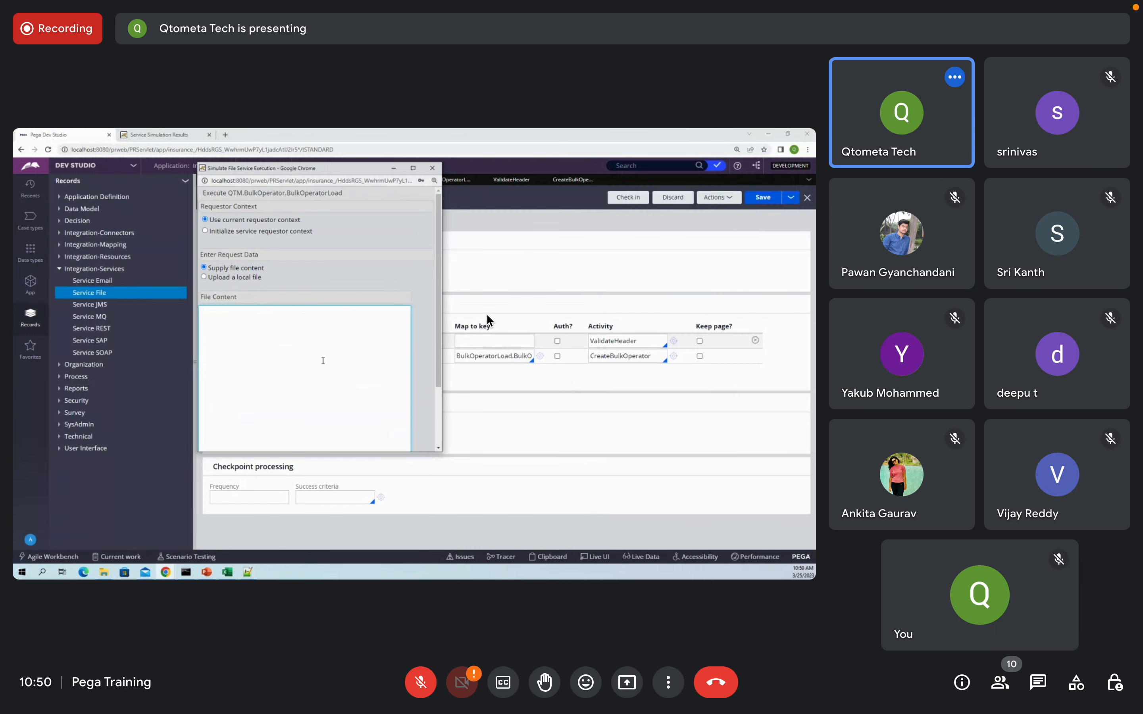
pyautogui.hotkey('ctrl', 'v')
pyautogui.scroll(-5, 331, 378)
pyautogui.click(314, 437)
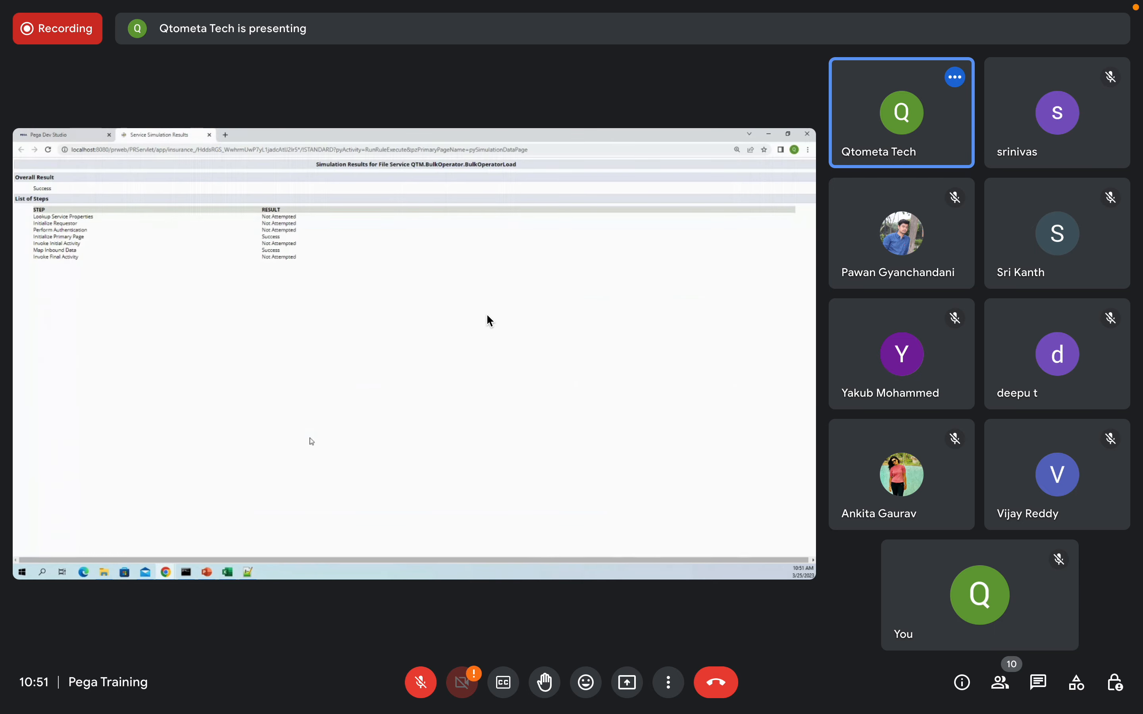
pyautogui.moveTo(165, 573)
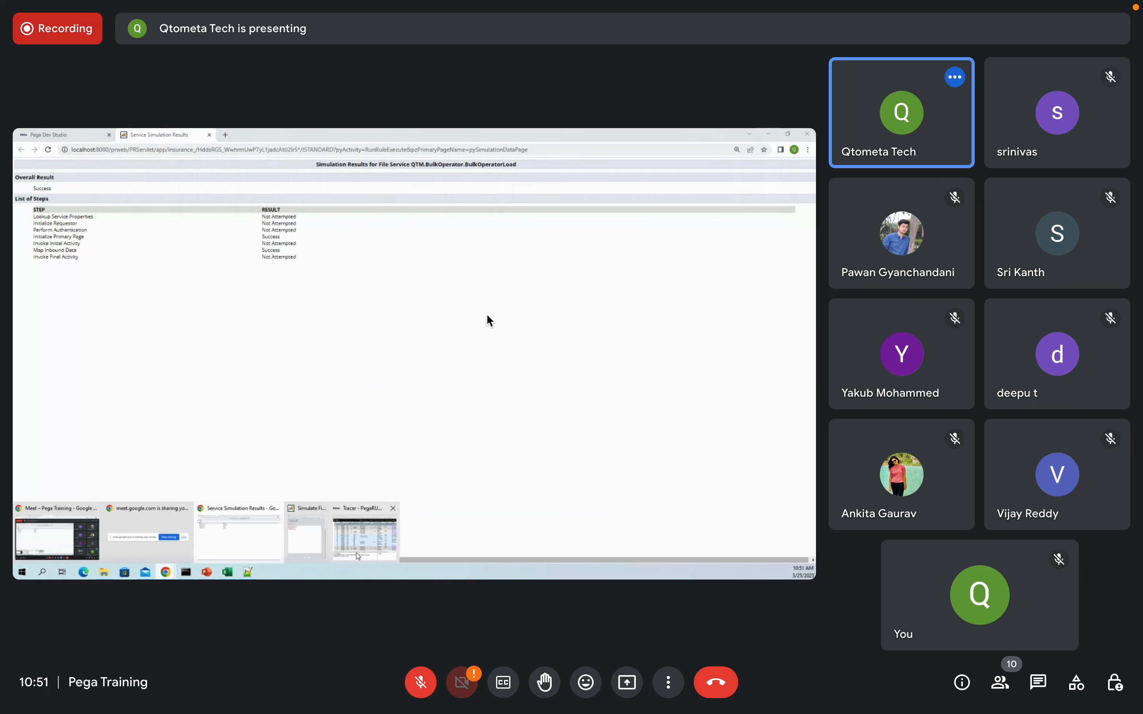
pyautogui.click(363, 546)
# Step: Inspect MyServicePage properties in Tracer rows 4, 23 and 19, then close Tracer
pyautogui.click(784, 225)
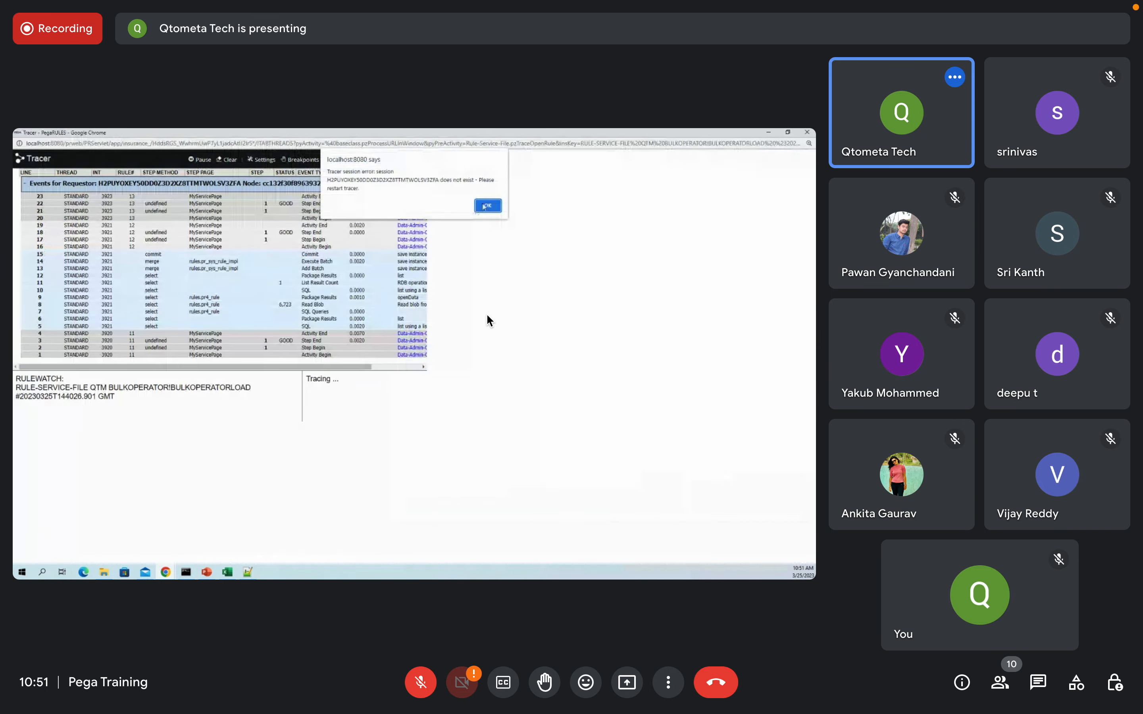
pyautogui.click(487, 206)
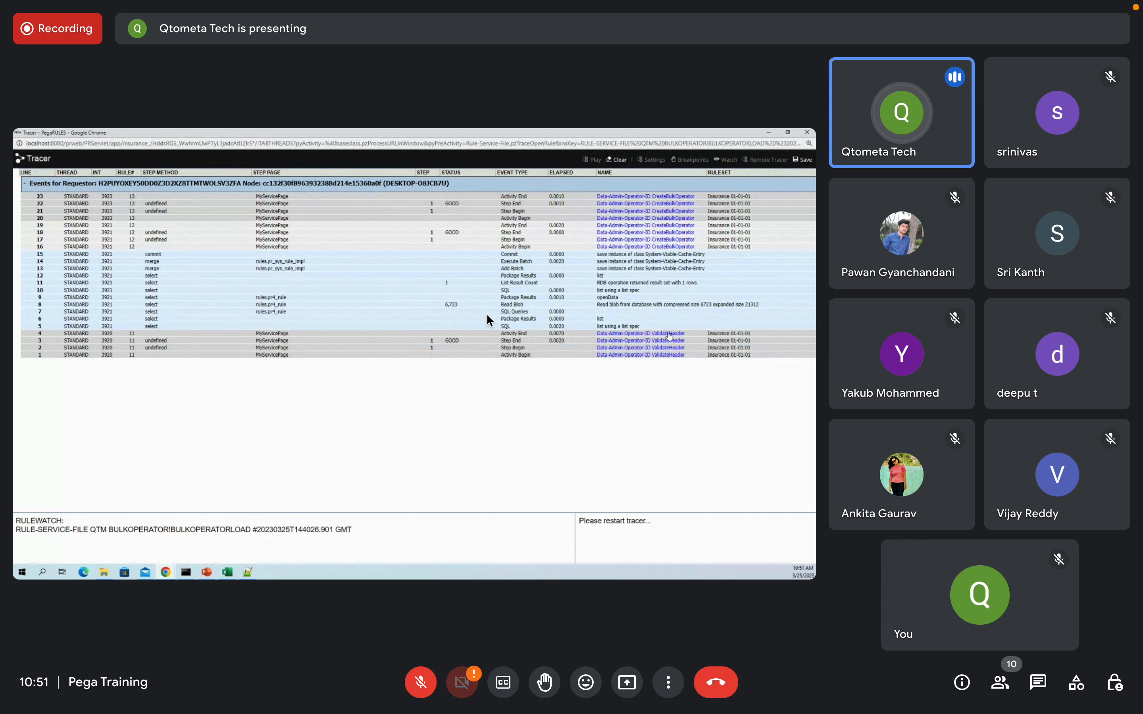
pyautogui.click(273, 334)
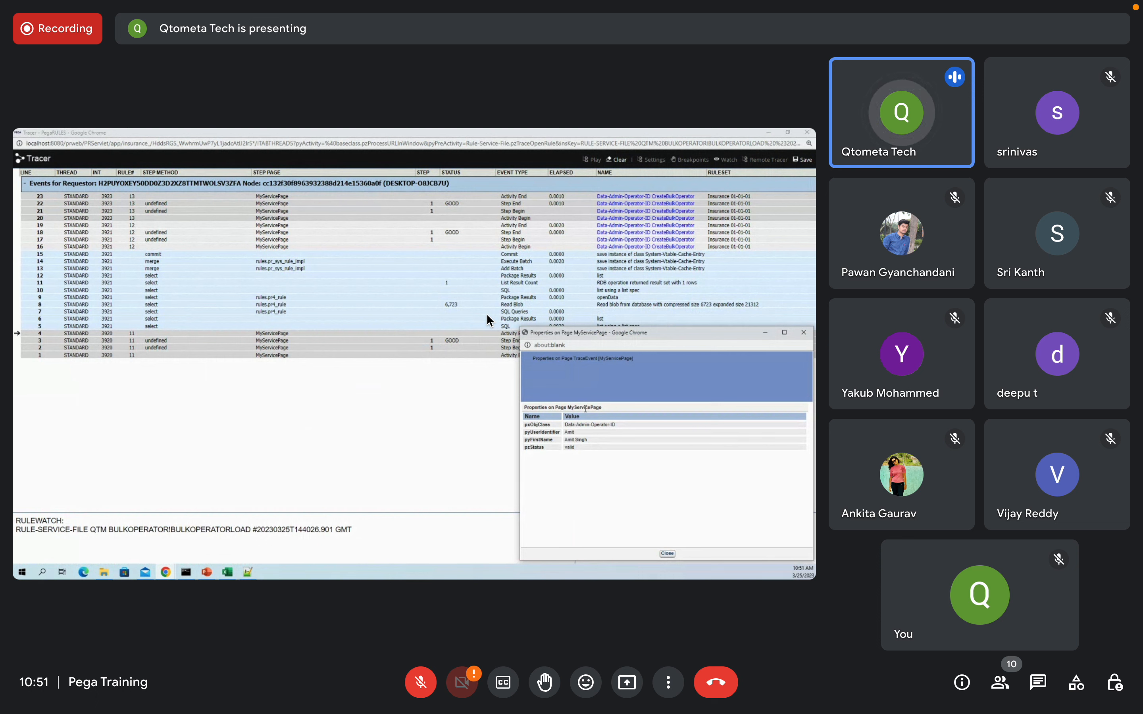
pyautogui.doubleClick(586, 408)
pyautogui.click(666, 554)
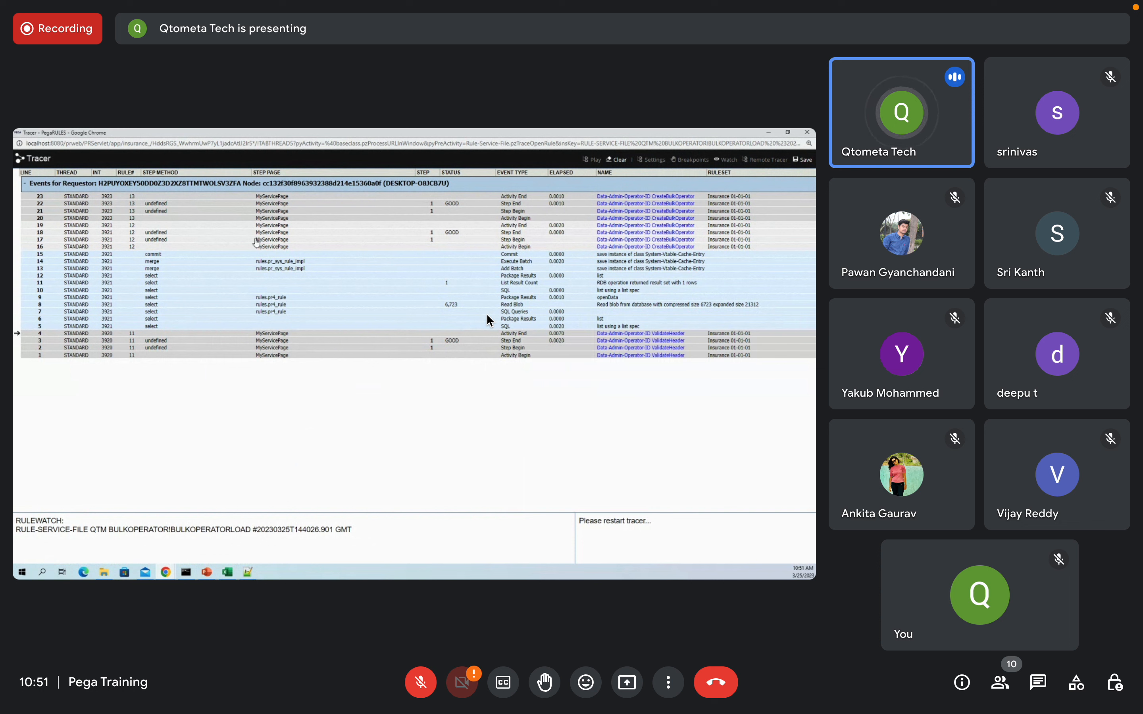
pyautogui.click(278, 198)
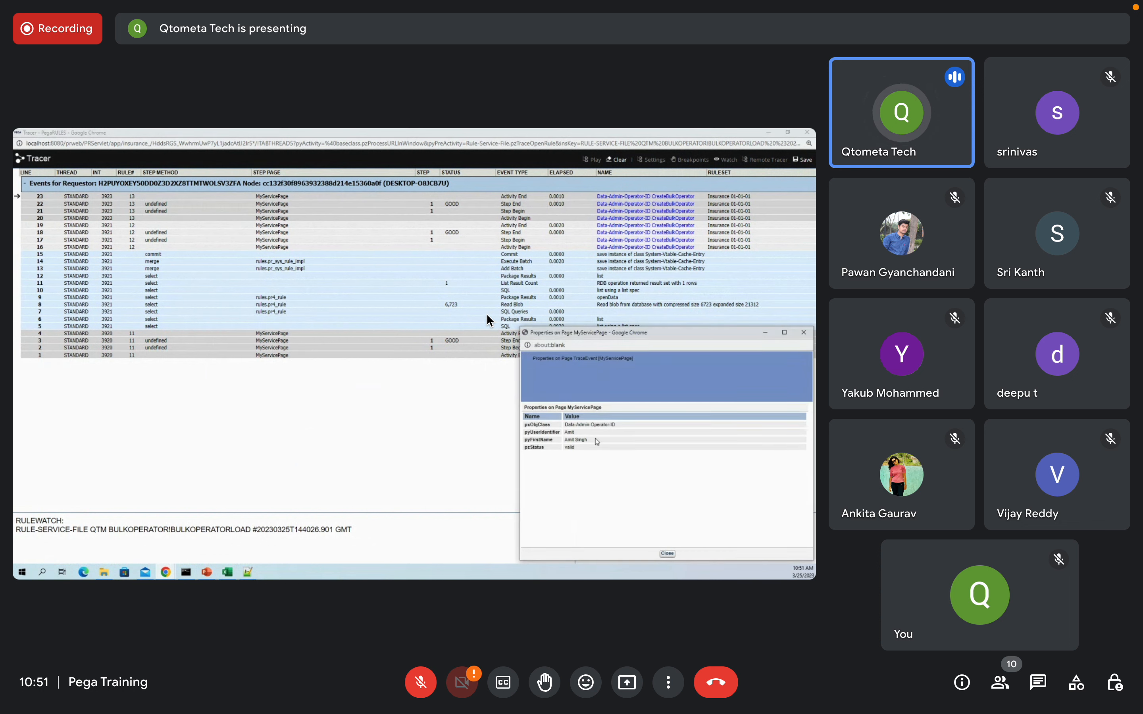
pyautogui.click(669, 554)
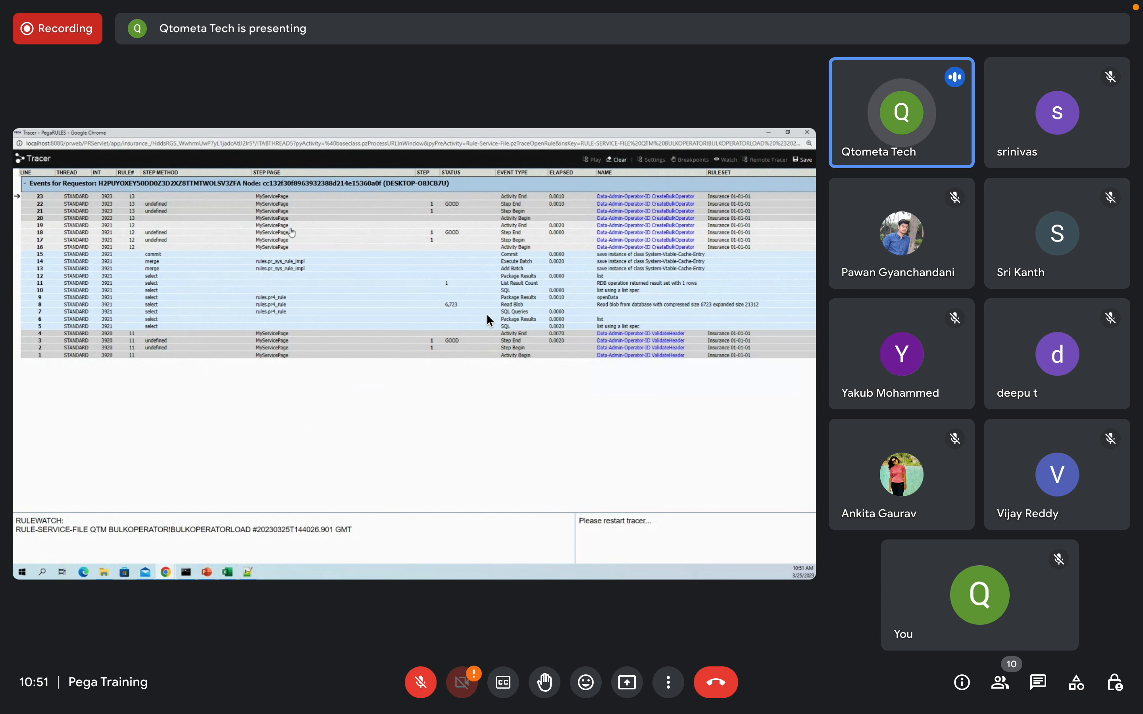
pyautogui.click(270, 227)
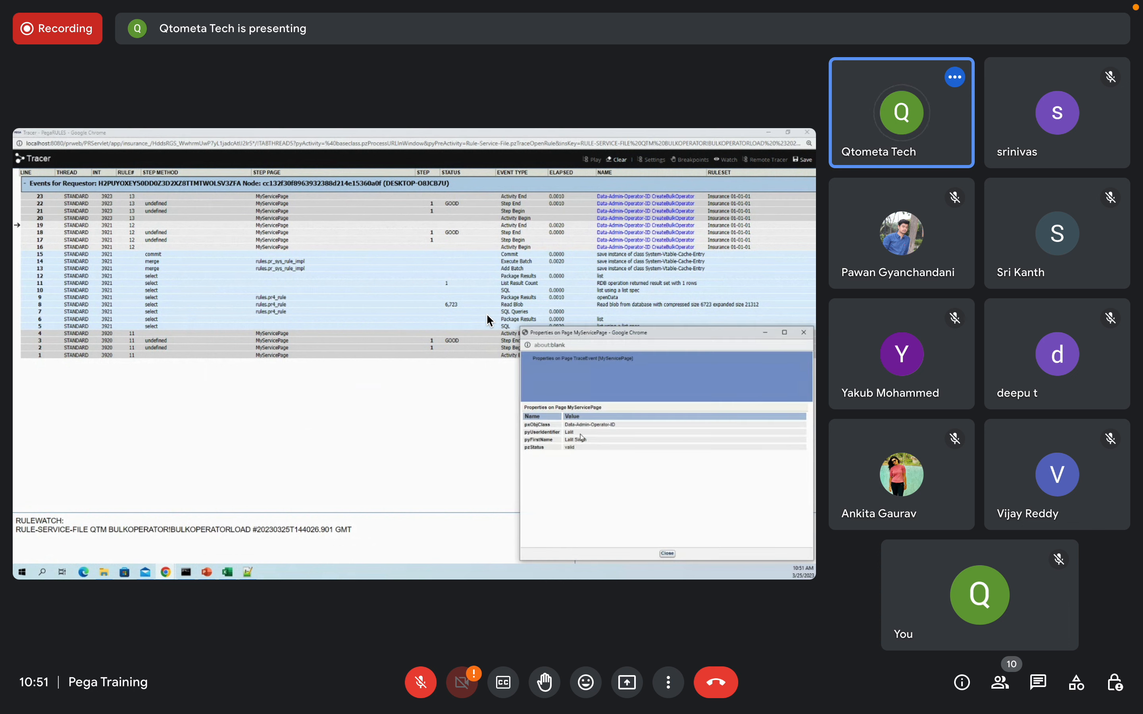
pyautogui.click(668, 554)
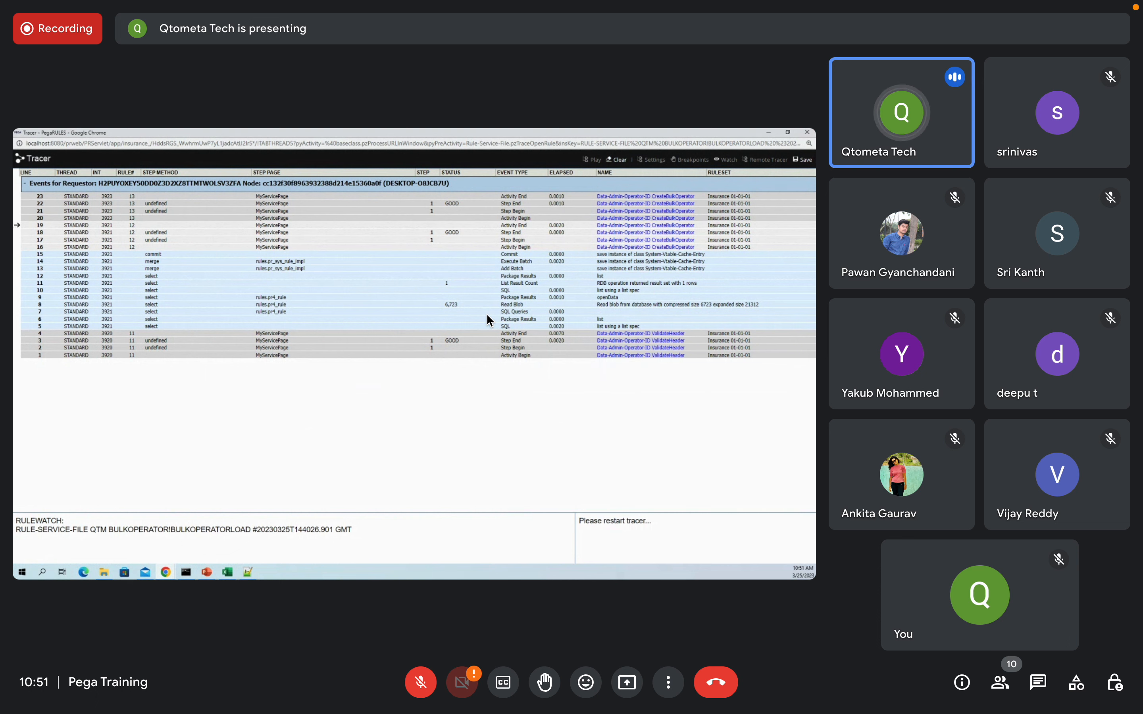
pyautogui.click(807, 133)
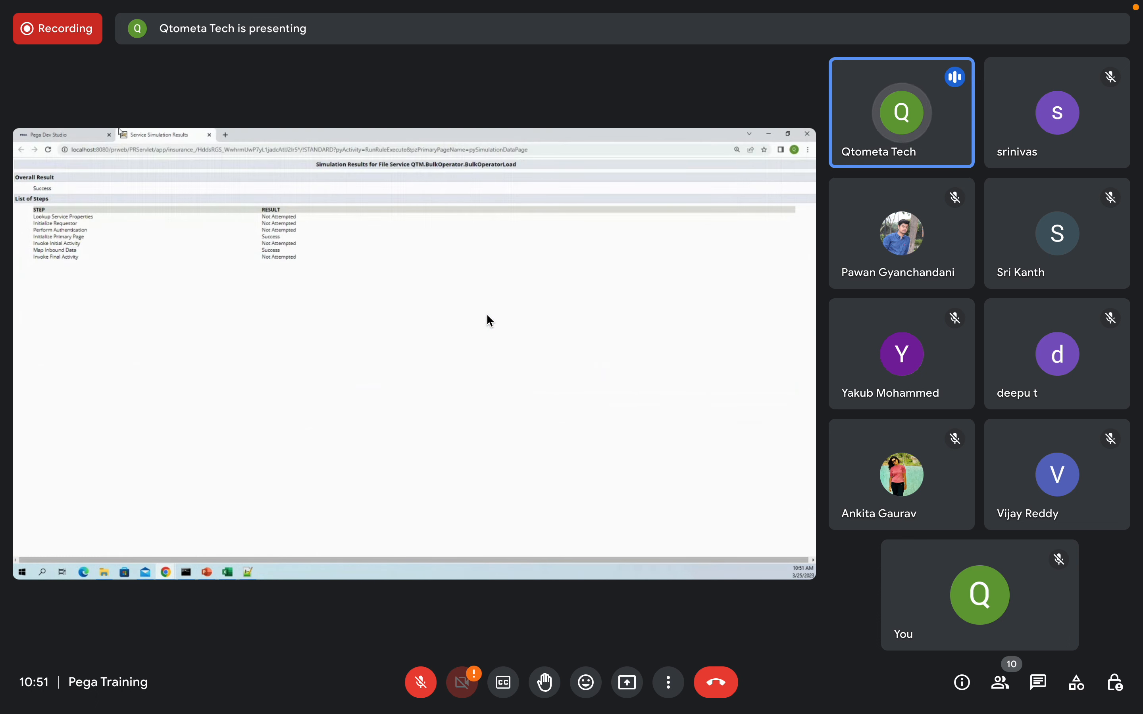
# Step: Start a new trace of the BulkOperatorLoad rule from Dev Studio
pyautogui.click(83, 134)
pyautogui.click(711, 196)
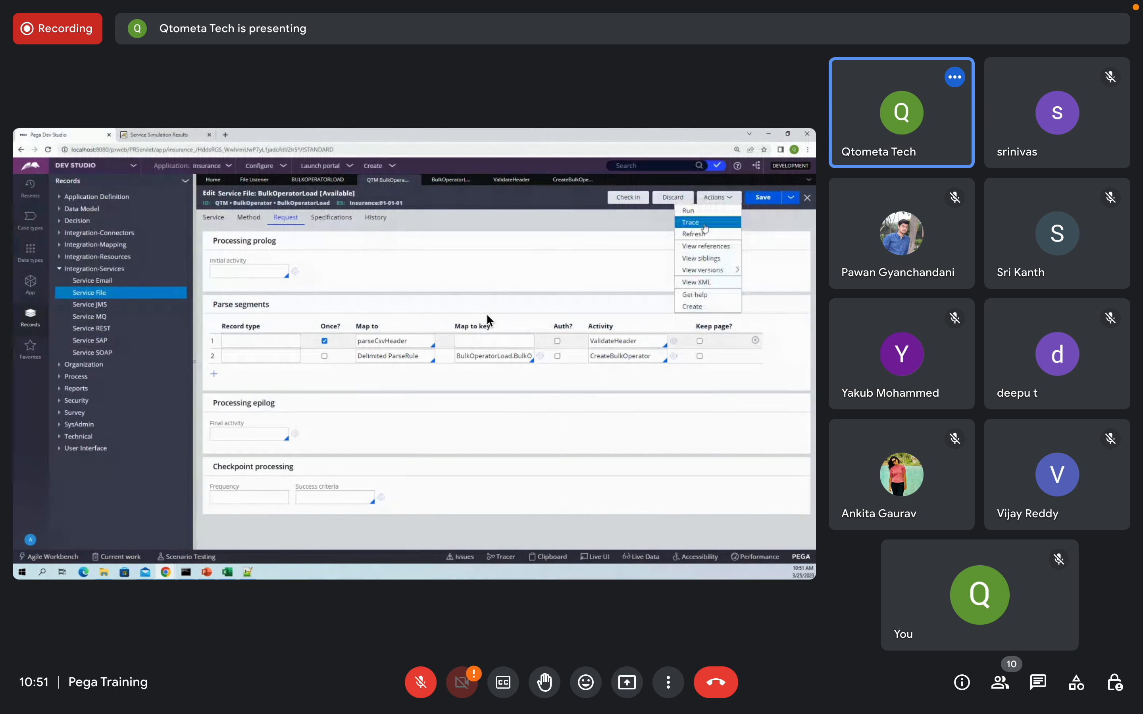
pyautogui.click(714, 223)
pyautogui.click(533, 533)
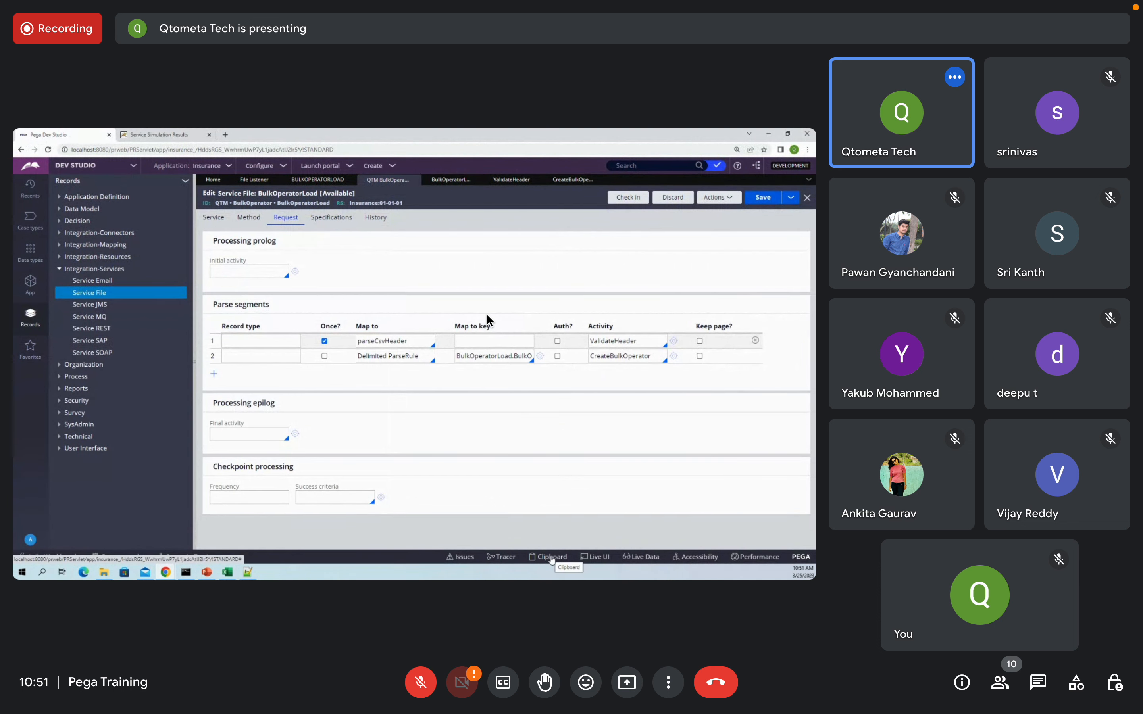
# Step: Inspect the Standard thread in the Clipboard viewer, then bring up the ValidateHeader activity
pyautogui.click(505, 558)
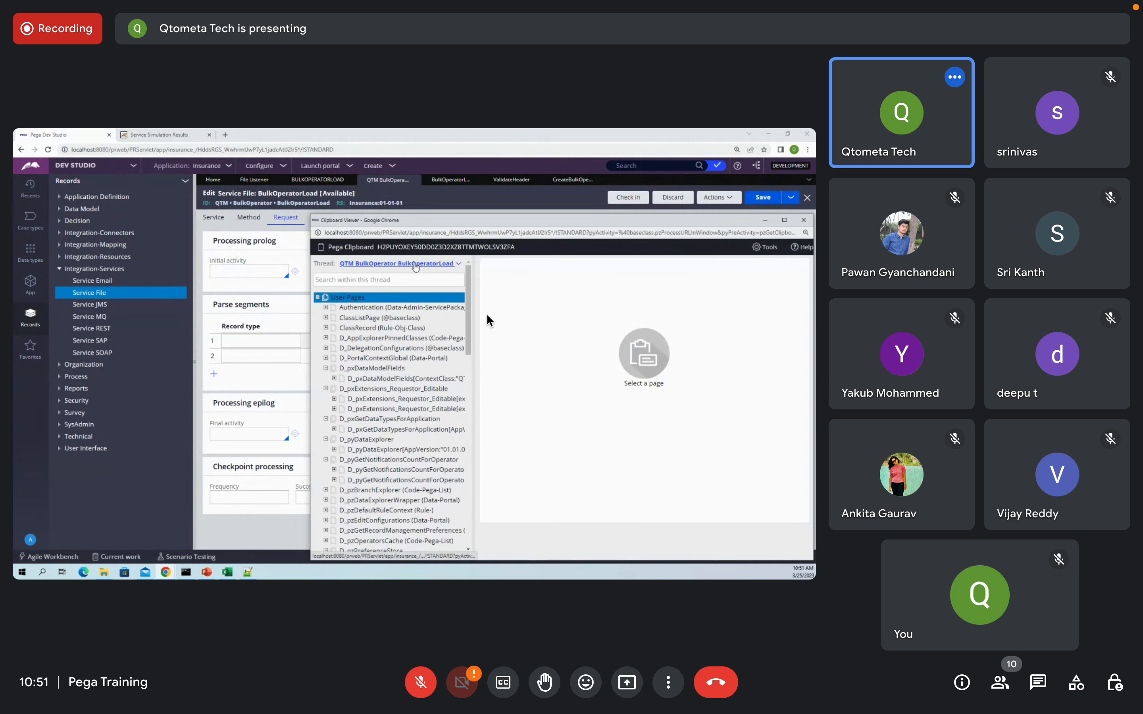
pyautogui.click(414, 265)
pyautogui.click(364, 358)
pyautogui.scroll(-20, 368, 419)
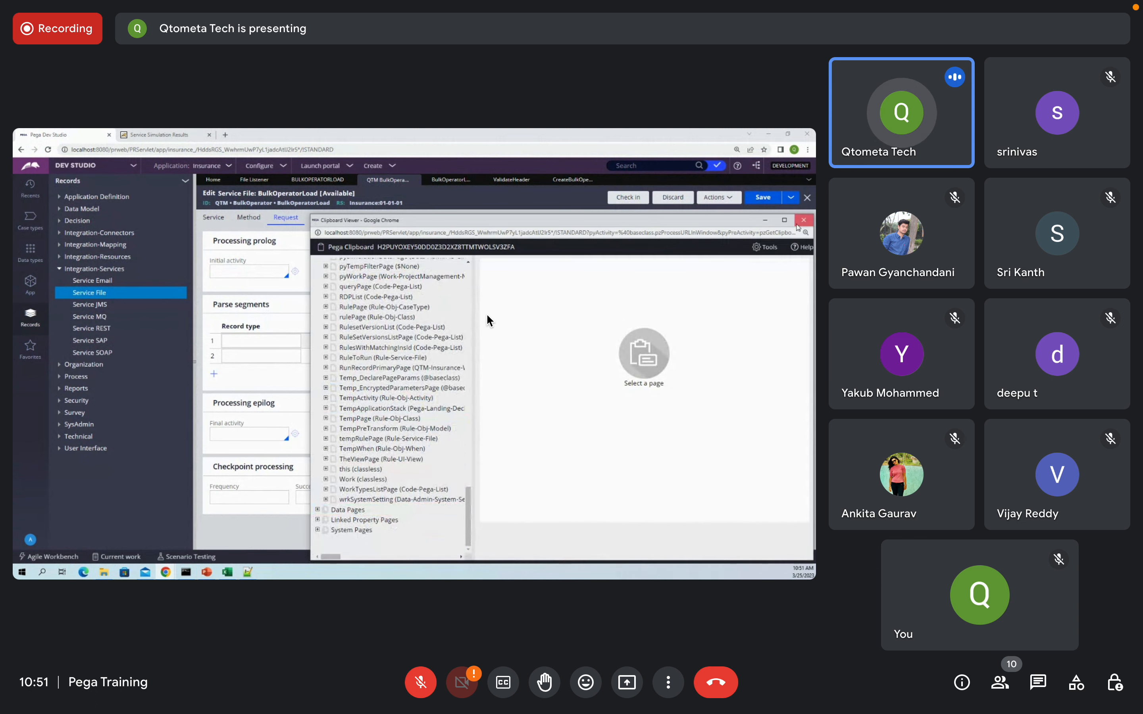
pyautogui.click(803, 220)
pyautogui.click(512, 180)
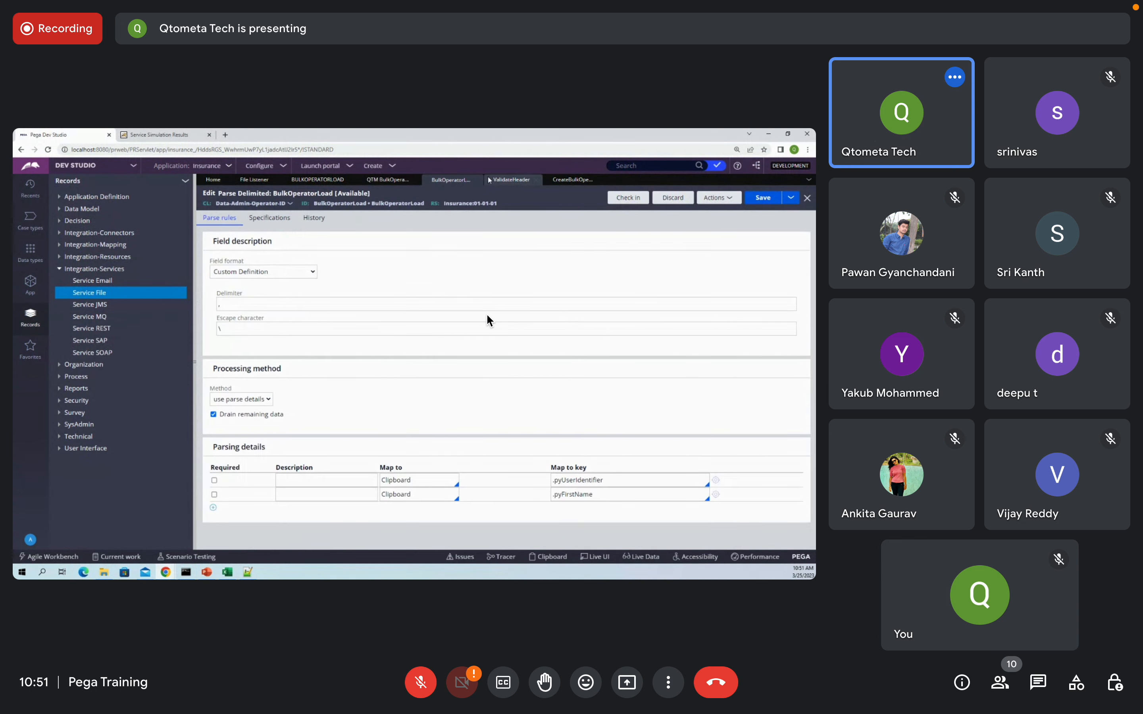
# Step: Insert a new first step using method Page-Remove on step page MyServicePage
pyautogui.rightClick(229, 280)
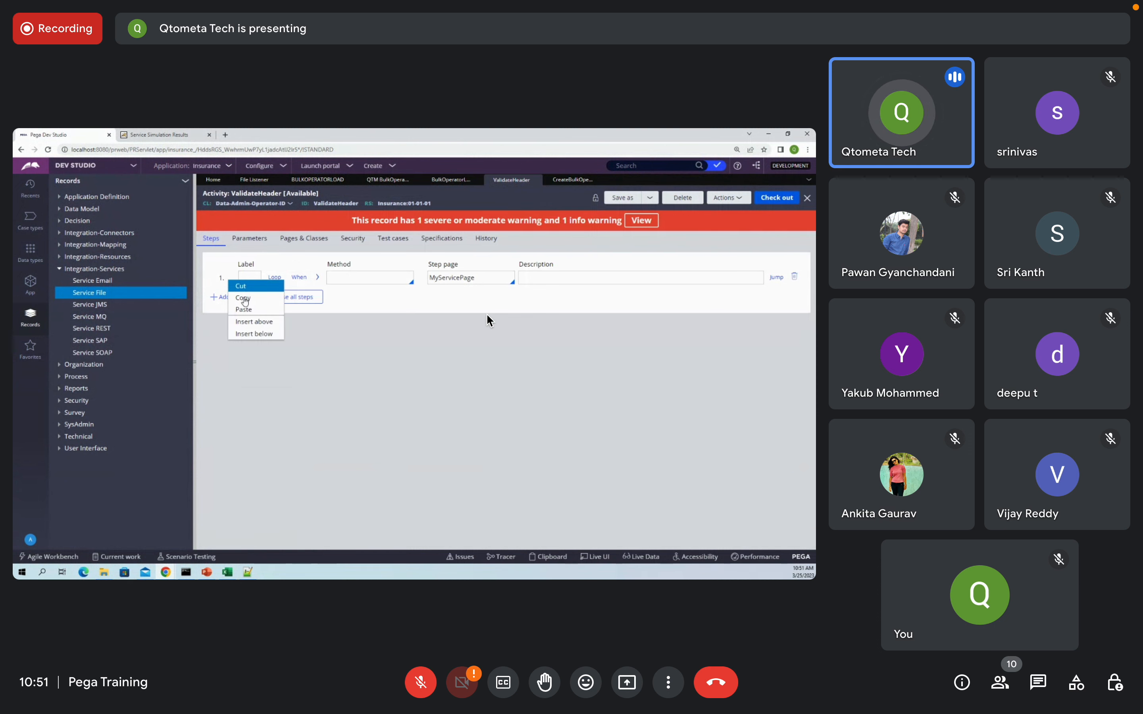
pyautogui.click(253, 322)
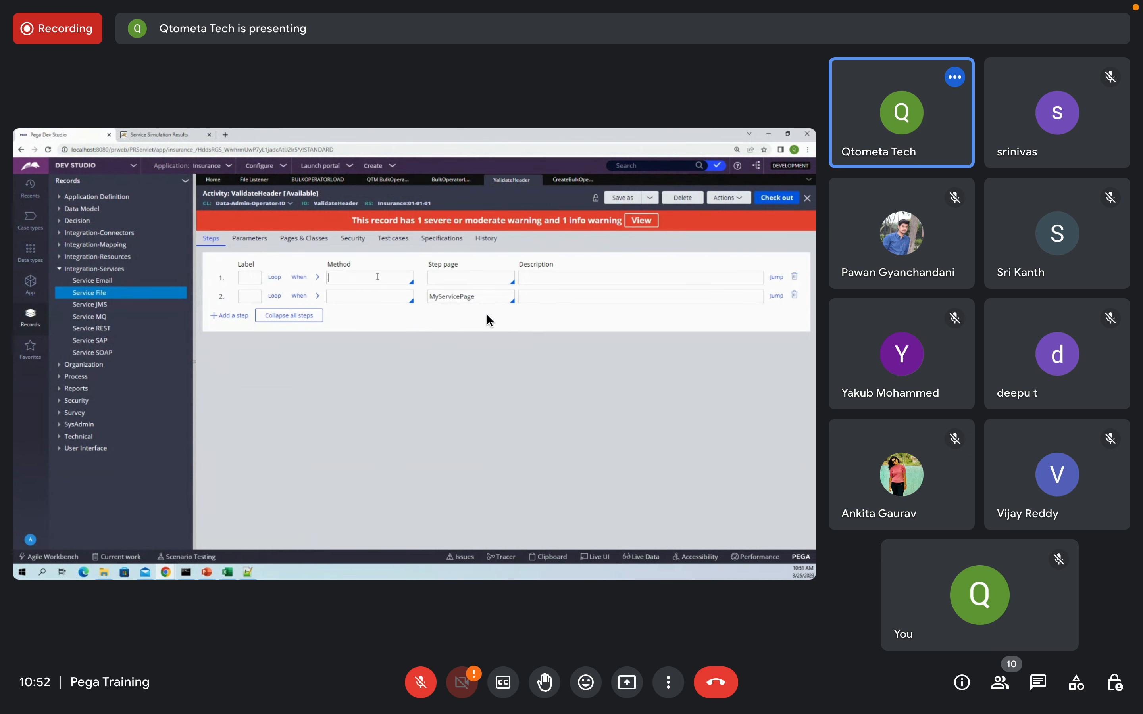
pyautogui.write('page')
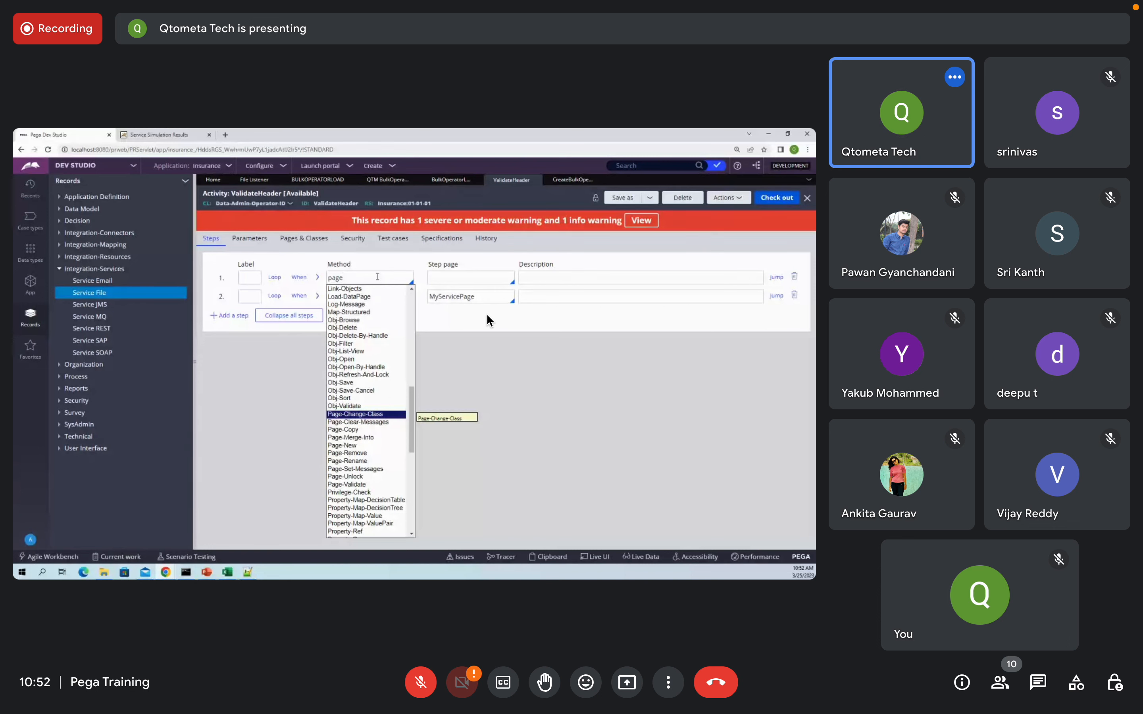
pyautogui.press('Down')
pyautogui.press('Down')
pyautogui.press('Down')
pyautogui.press('Down')
pyautogui.press('Down')
pyautogui.press('Return')
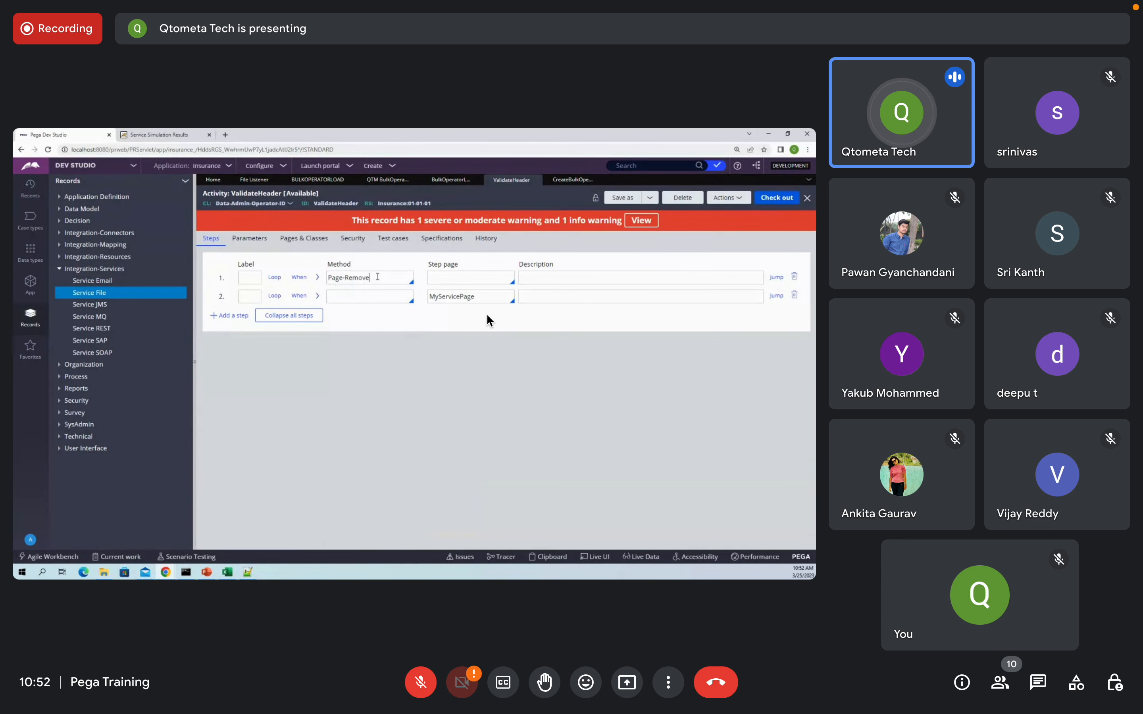
pyautogui.doubleClick(457, 297)
pyautogui.hotkey('ctrl', 'c')
pyautogui.click(458, 278)
pyautogui.hotkey('ctrl', 'v')
# Step: Check the ValidateHeader activity in with comment 'wip' and a justification
pyautogui.click(776, 198)
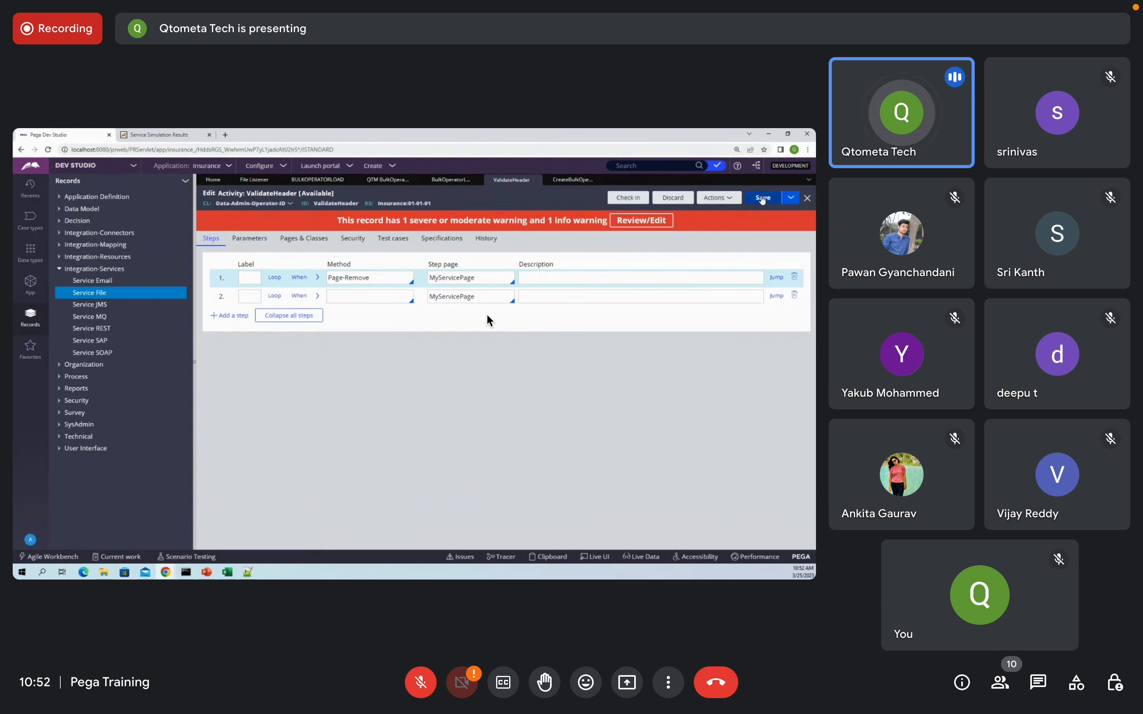
pyautogui.click(628, 198)
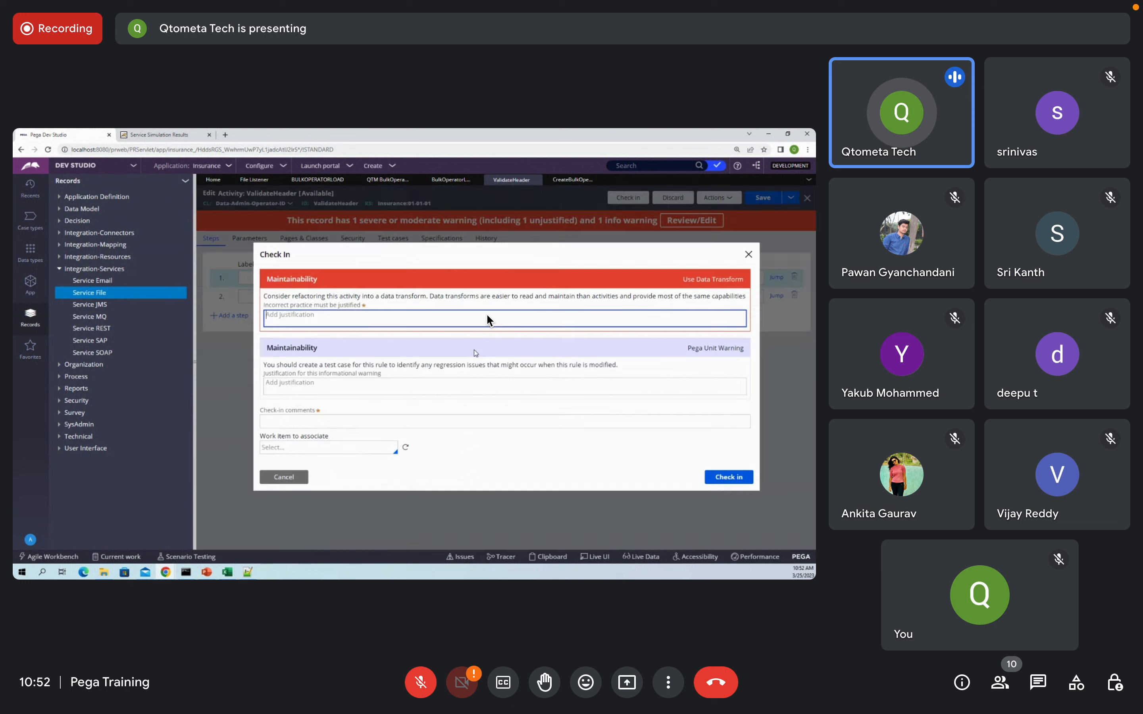
pyautogui.click(351, 424)
pyautogui.write('wip')
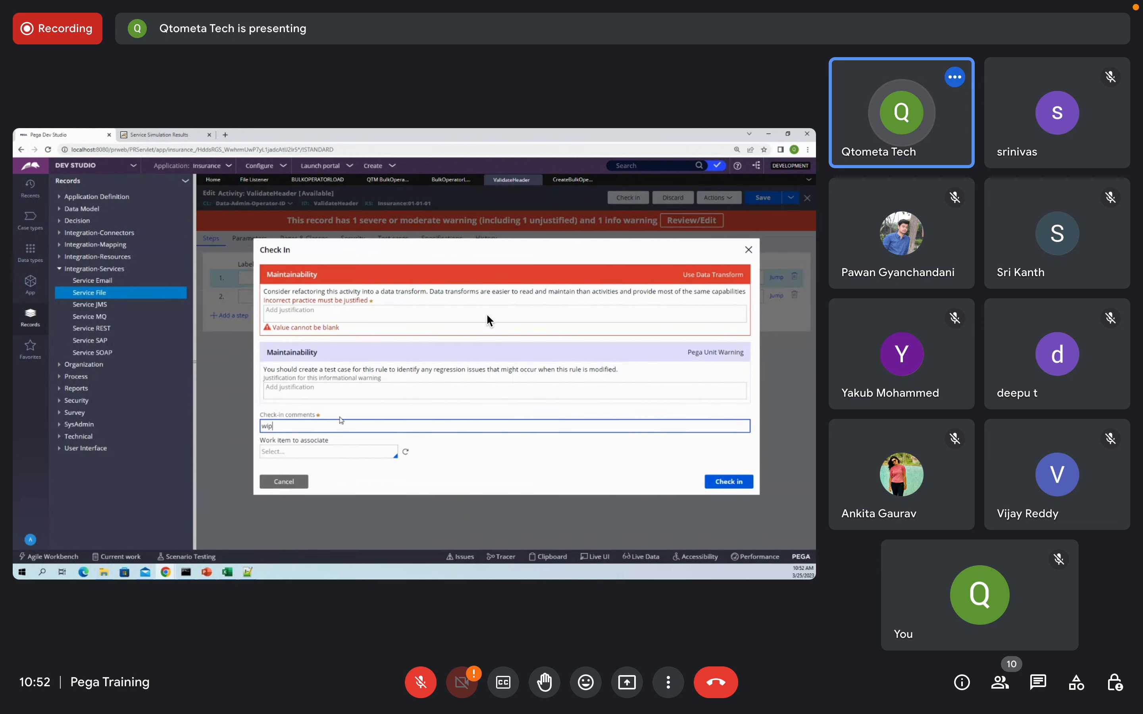
pyautogui.press('Return')
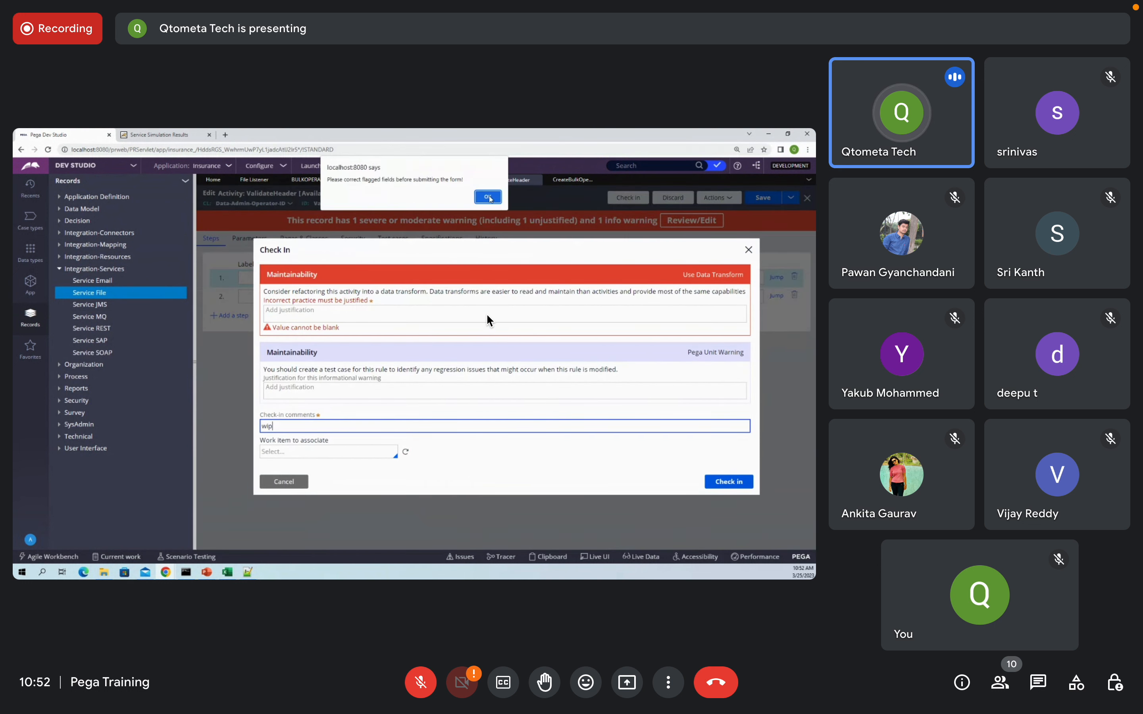
pyautogui.press('Return')
pyautogui.click(721, 485)
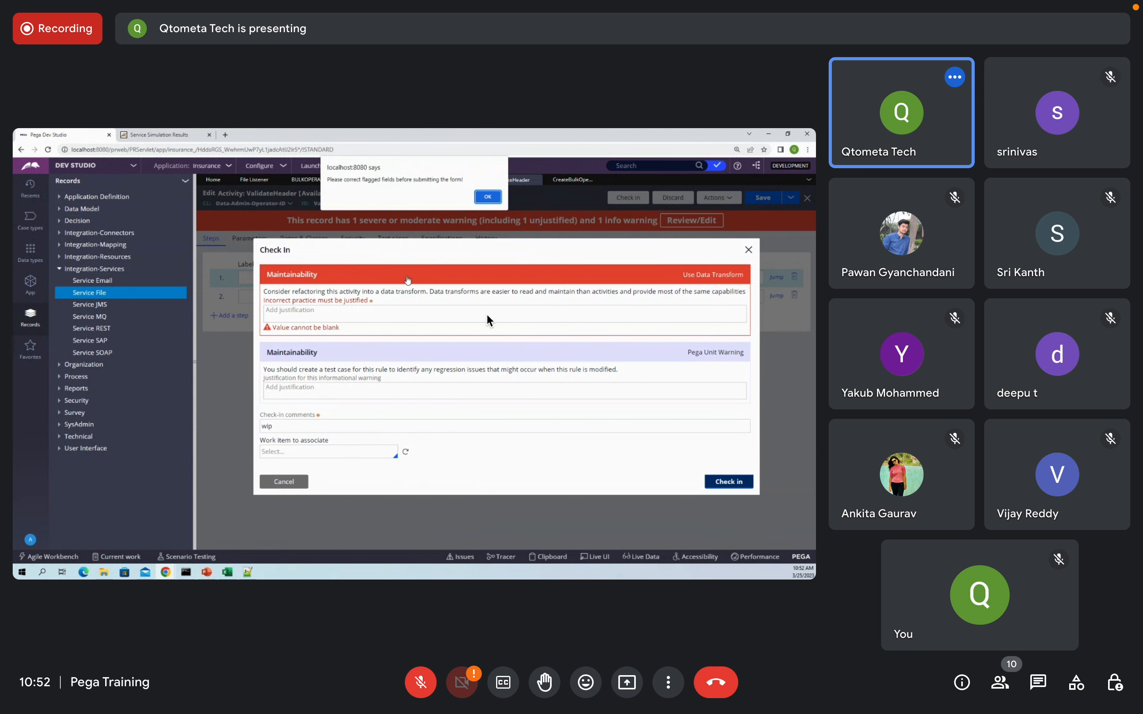
pyautogui.press('Return')
pyautogui.click(345, 311)
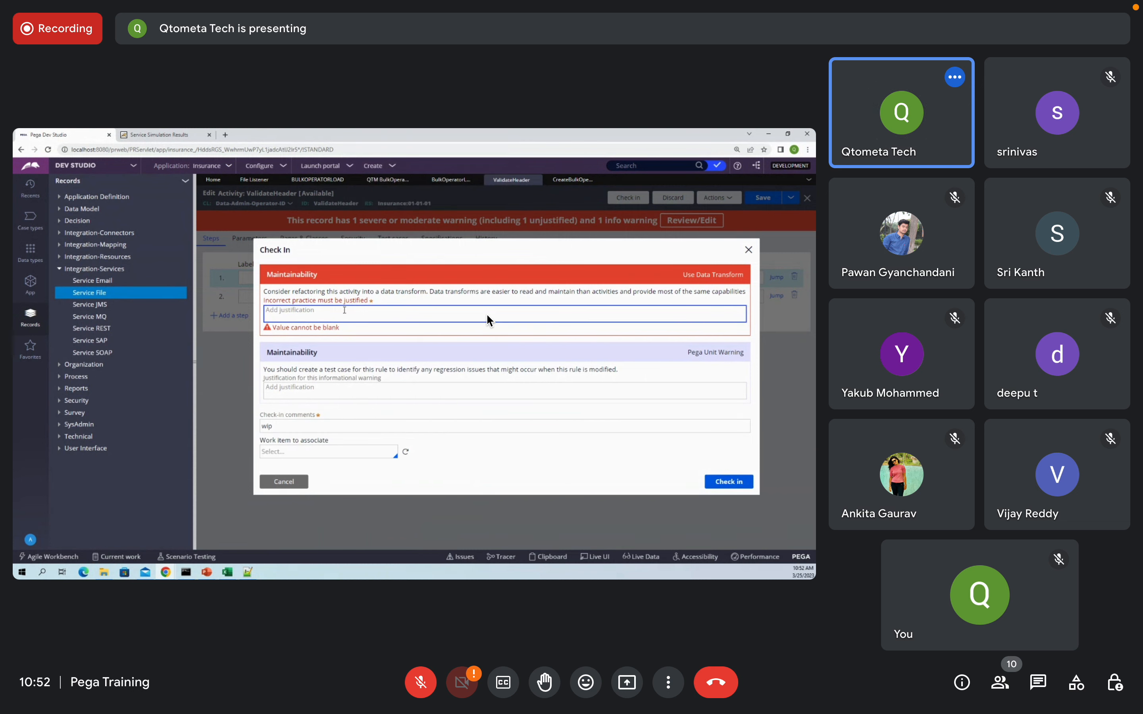
pyautogui.write('wip')
pyautogui.click(728, 486)
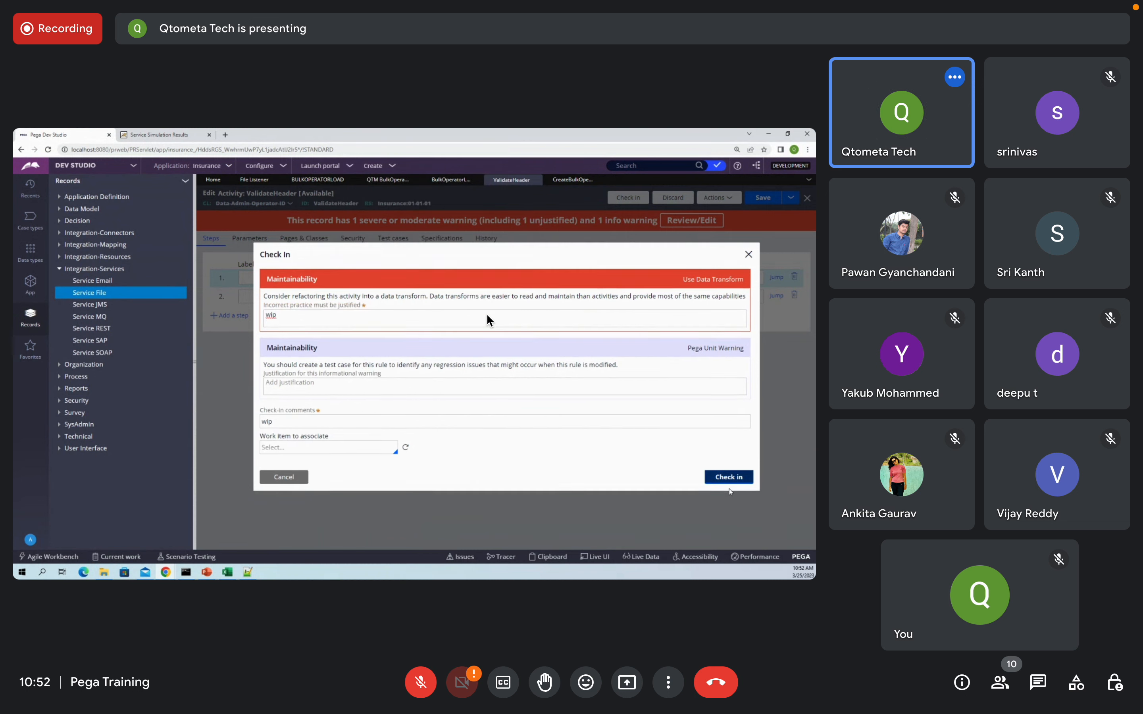
pyautogui.click(727, 481)
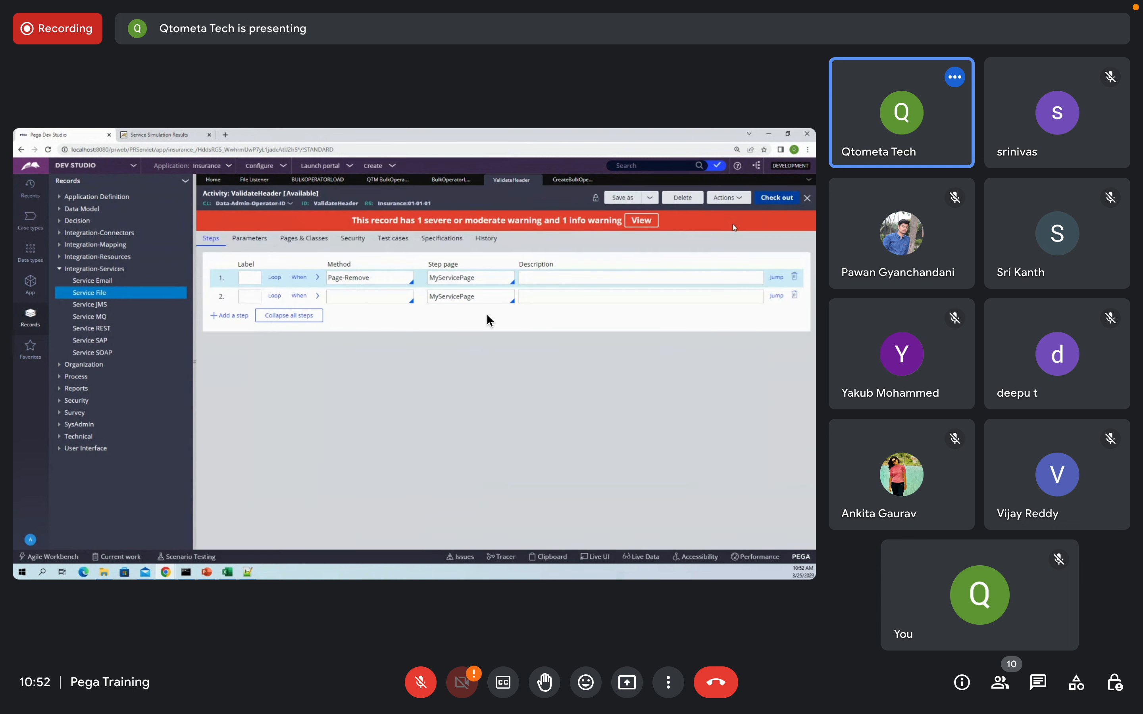
# Step: Start tracing the BulkOperatorLoad service file rule
pyautogui.click(166, 570)
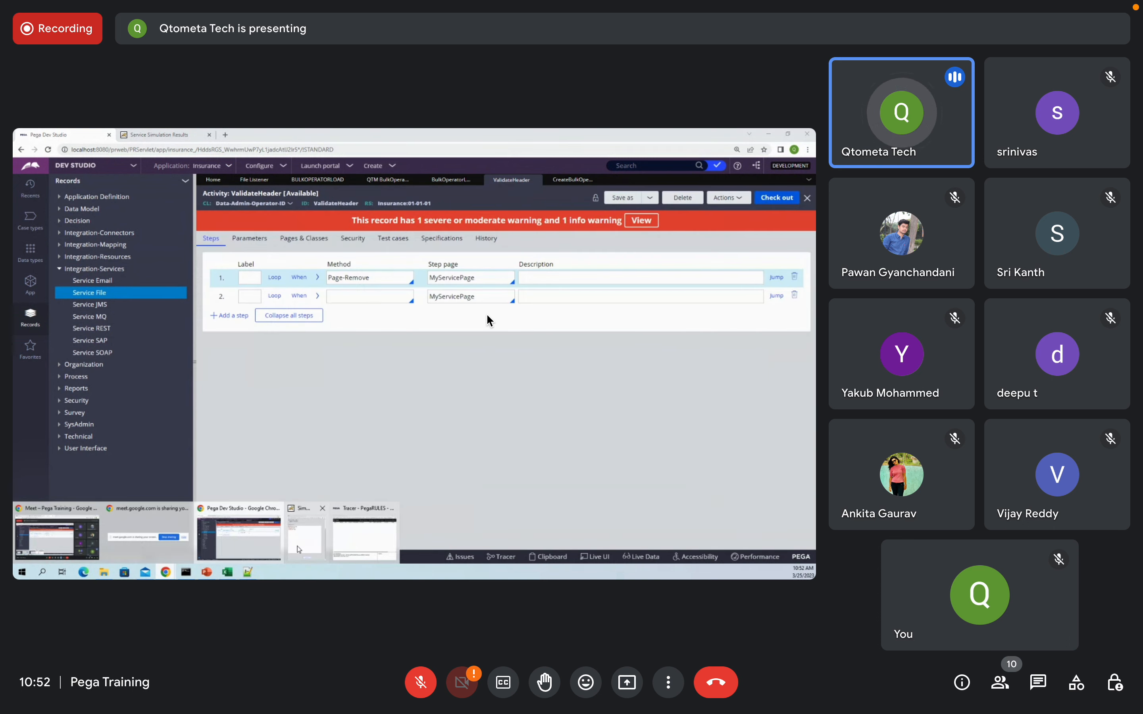
pyautogui.click(293, 552)
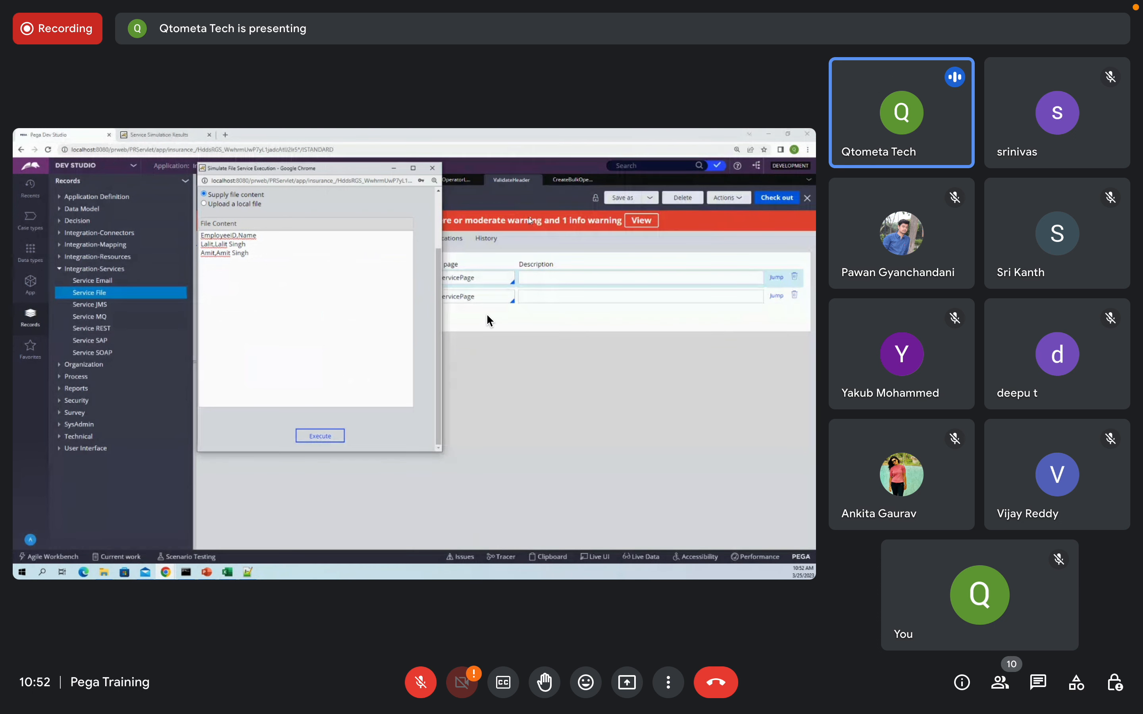
pyautogui.click(488, 320)
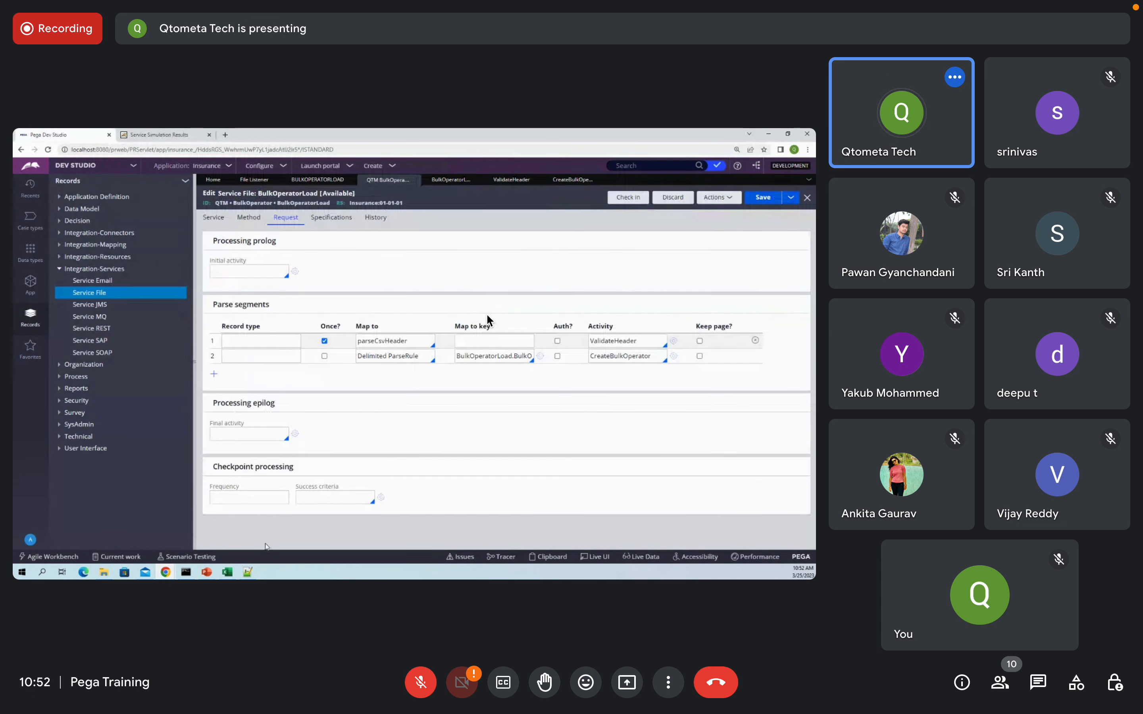
pyautogui.moveTo(165, 572)
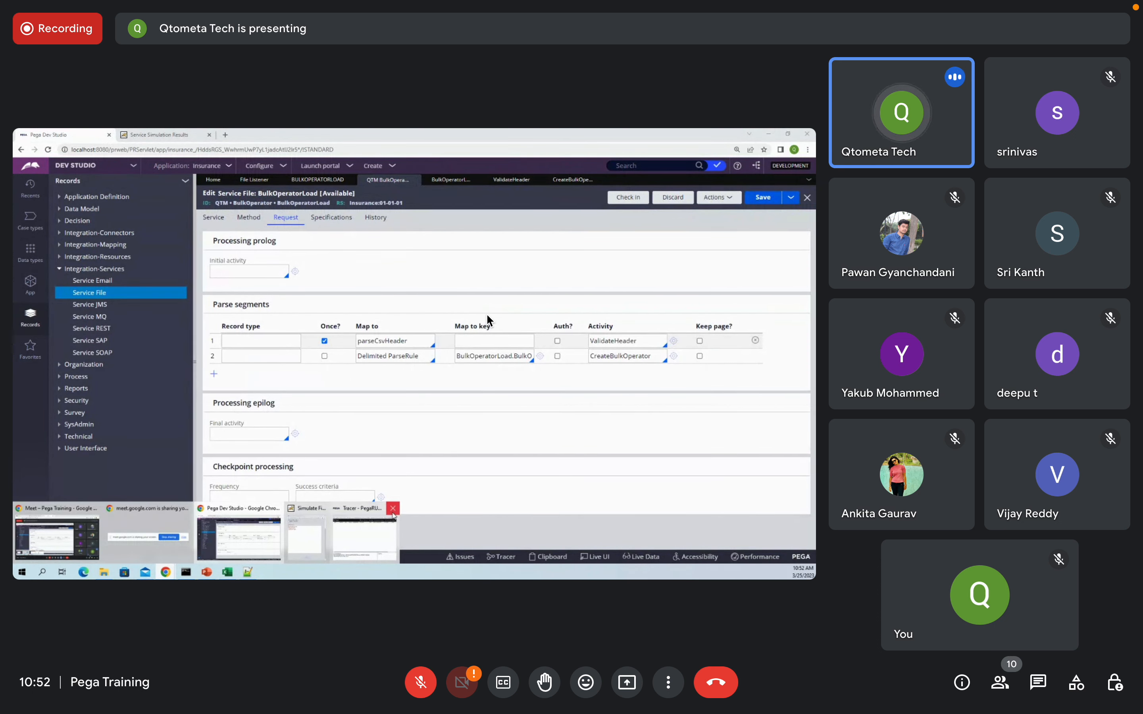
pyautogui.click(718, 197)
pyautogui.click(710, 224)
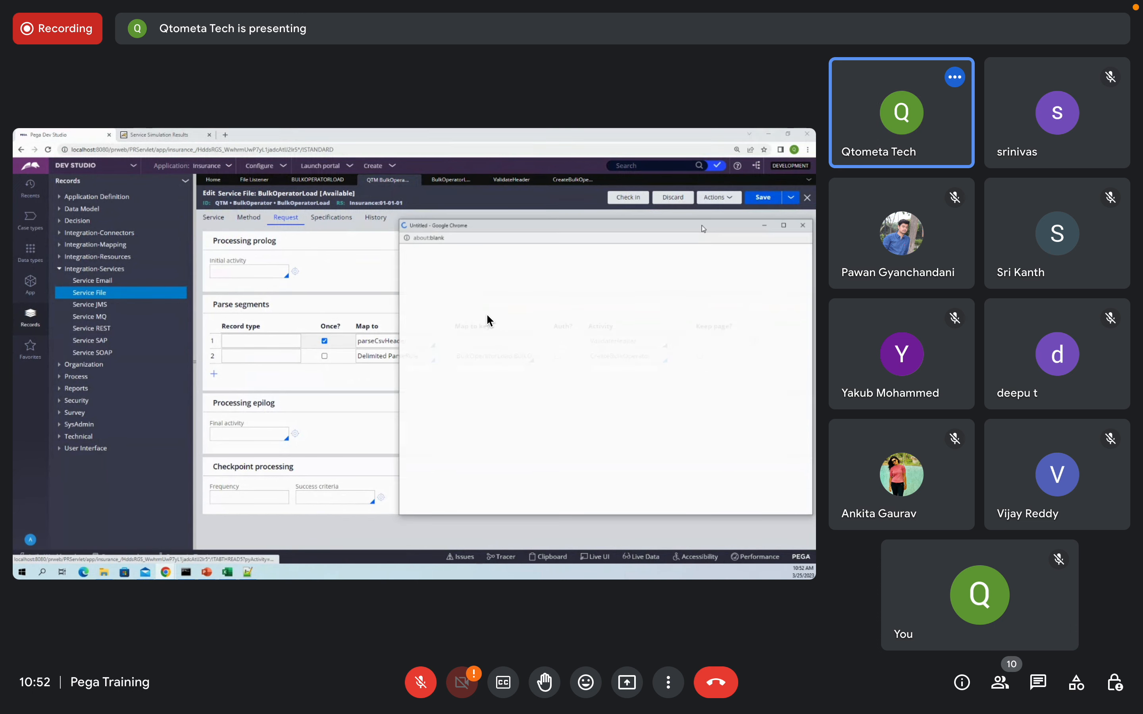
# Step: Re-run the file service simulation with the supplied file content
pyautogui.moveTo(162, 571)
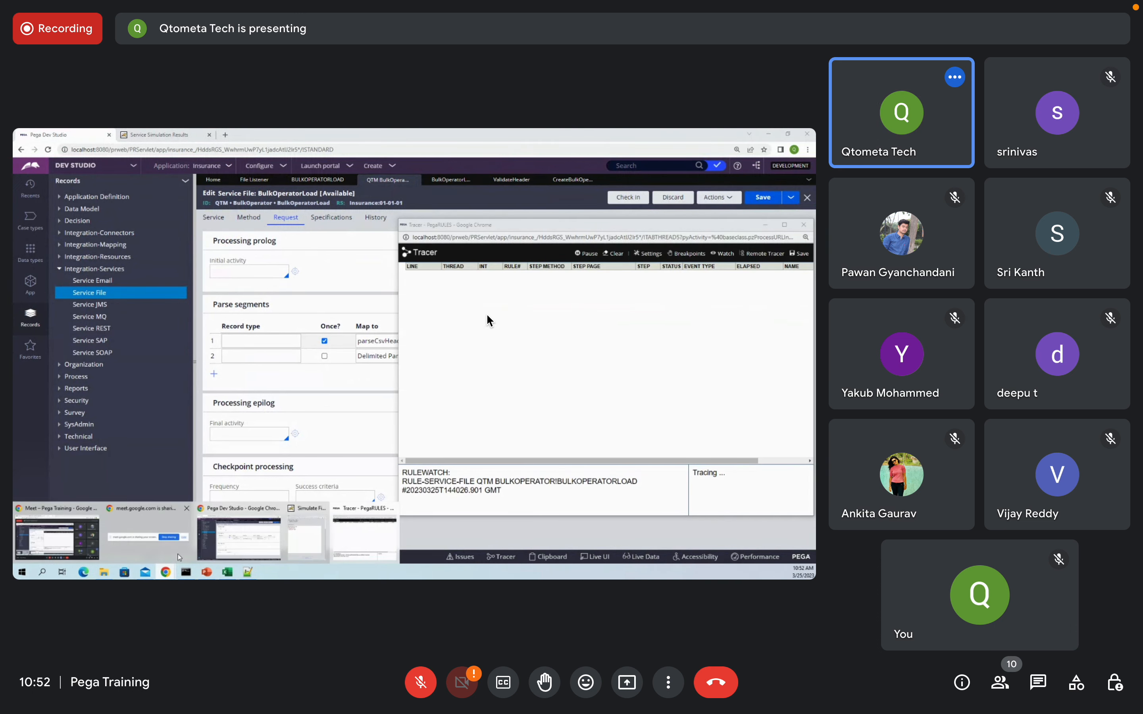
pyautogui.click(231, 528)
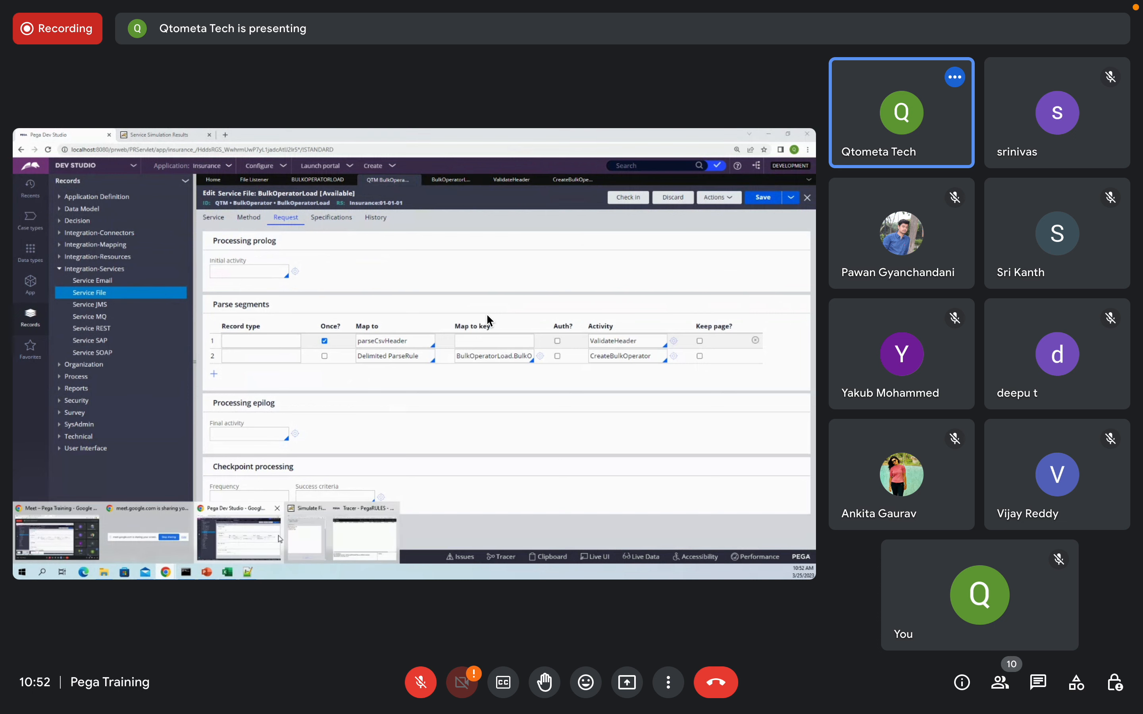
pyautogui.click(306, 527)
pyautogui.click(321, 438)
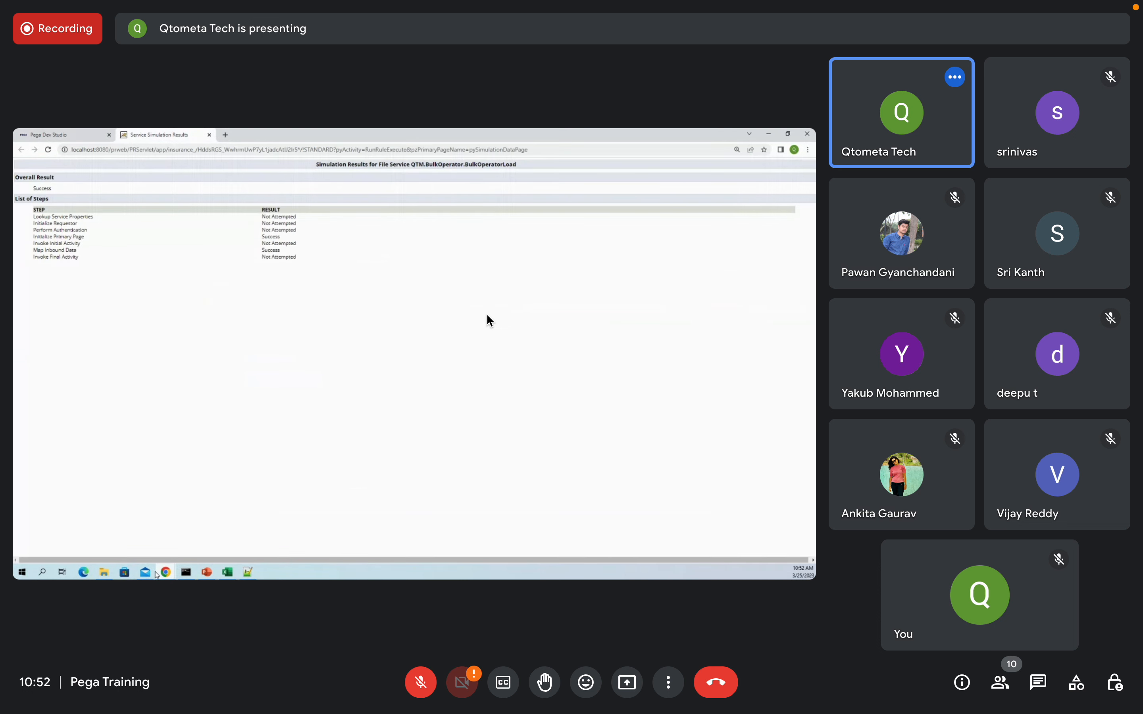
# Step: Inspect MyServicePage properties on Tracer steps 16 and 25, then switch to the Test spreadsheet
pyautogui.moveTo(167, 573)
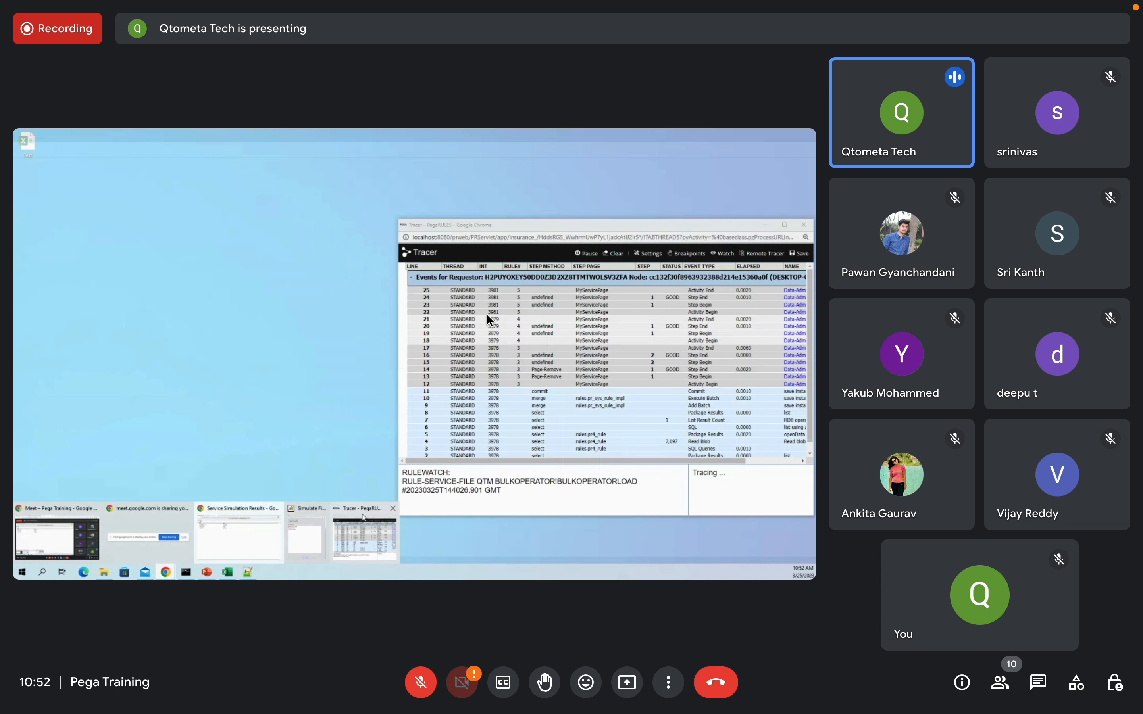
pyautogui.click(363, 517)
pyautogui.press('Return')
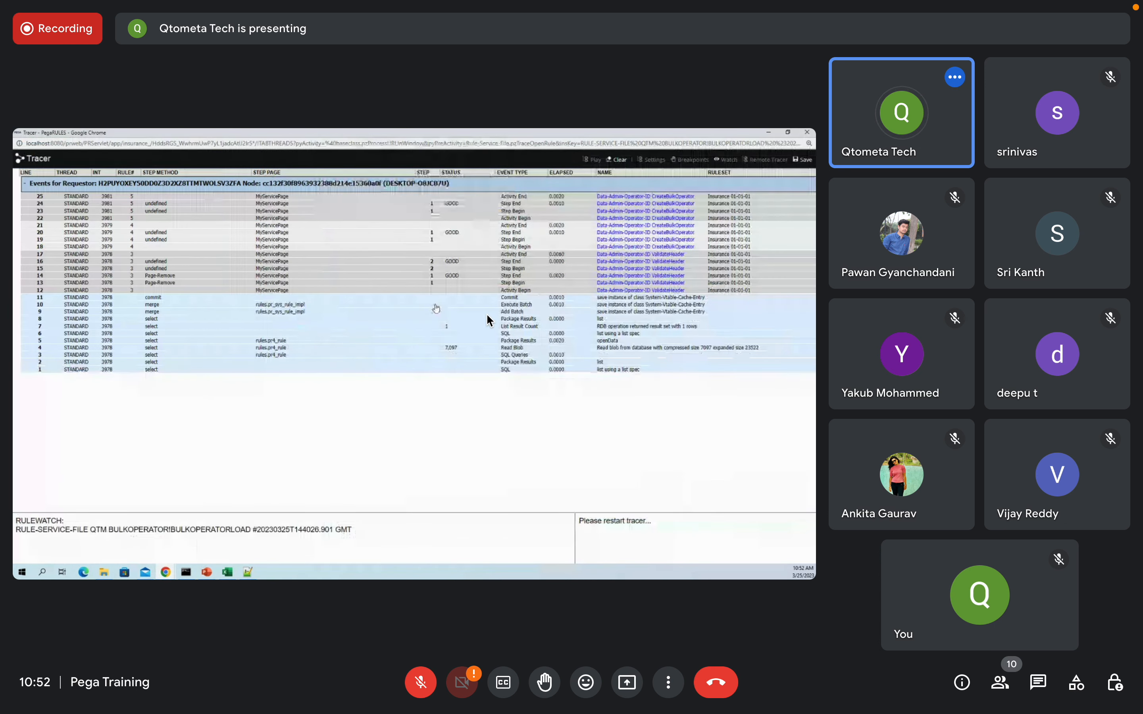
pyautogui.click(280, 259)
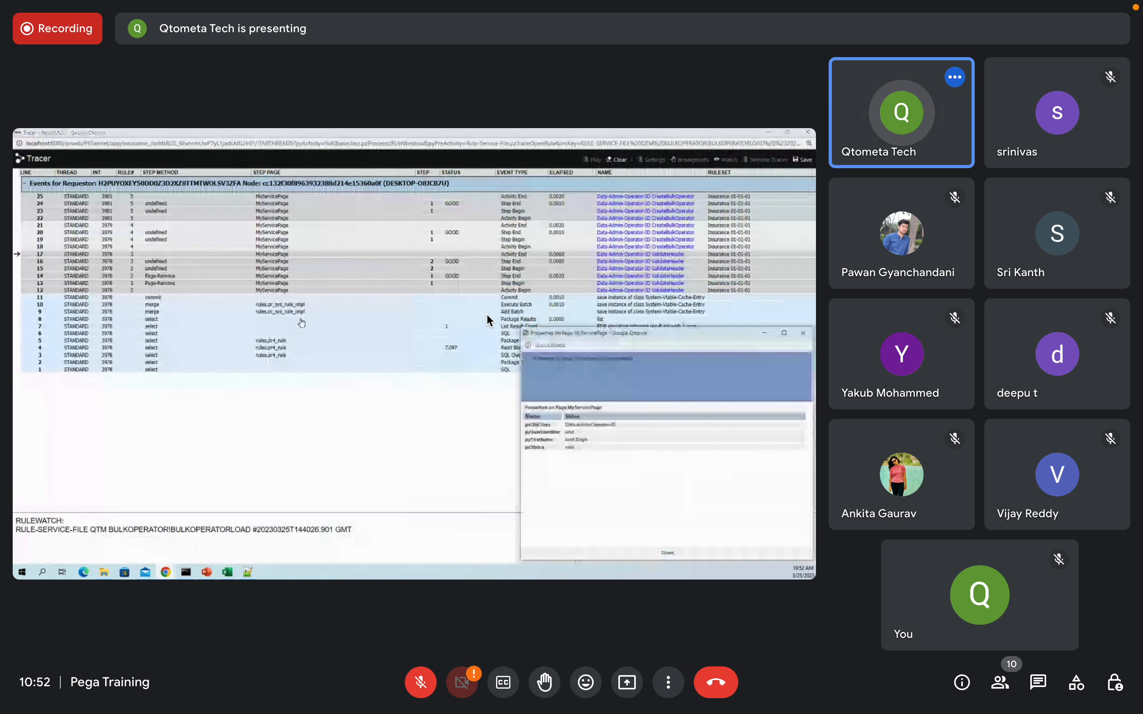
pyautogui.click(804, 335)
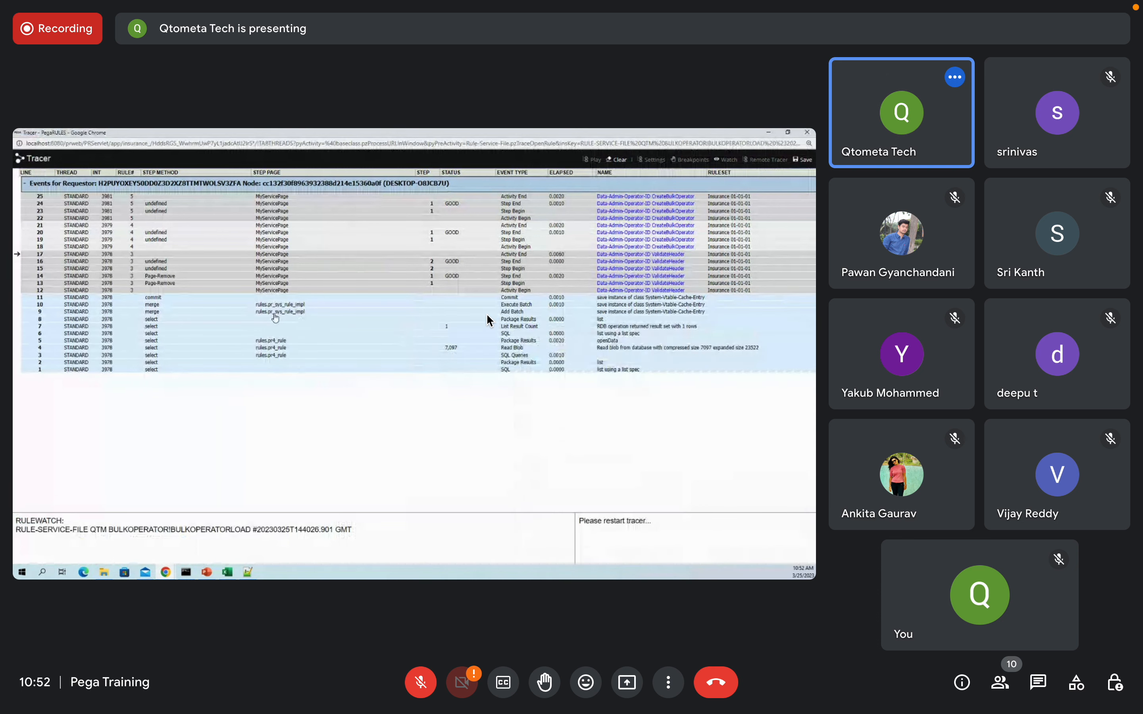
pyautogui.click(274, 262)
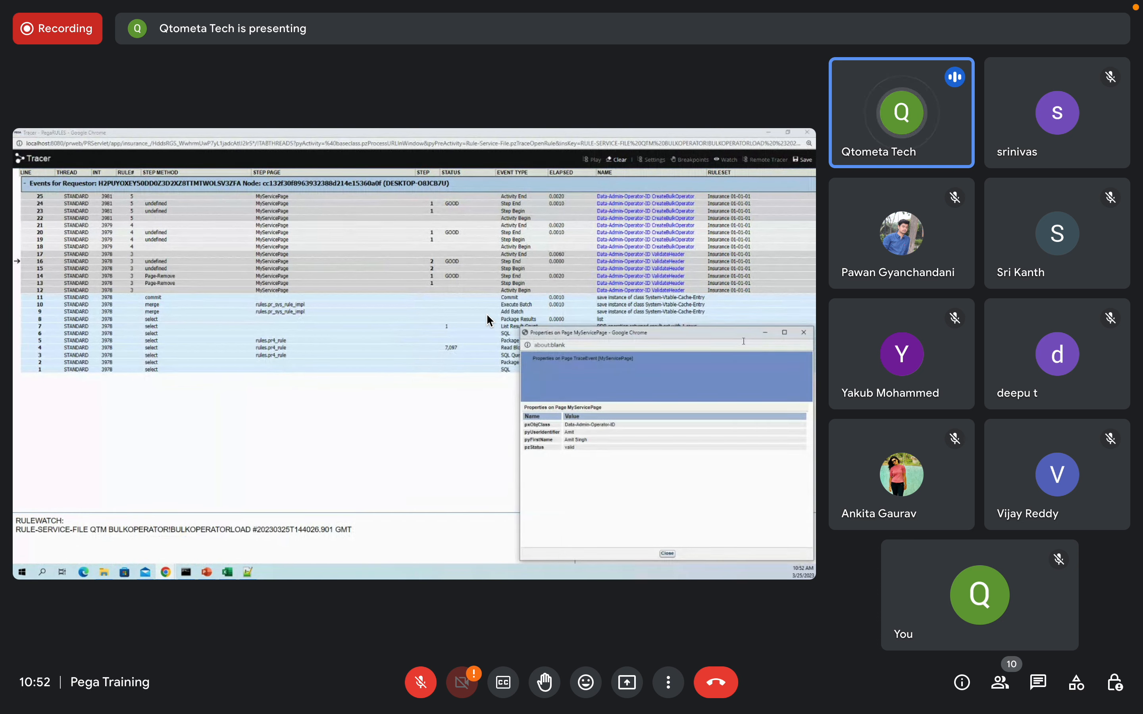
pyautogui.click(804, 333)
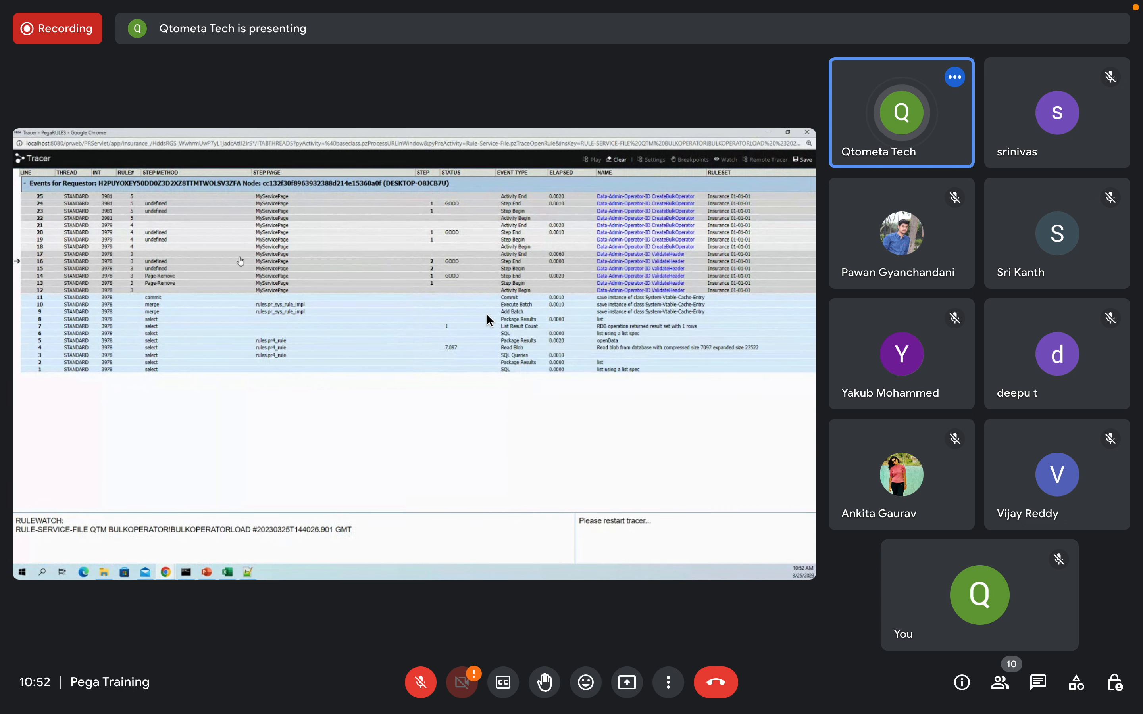
pyautogui.click(280, 198)
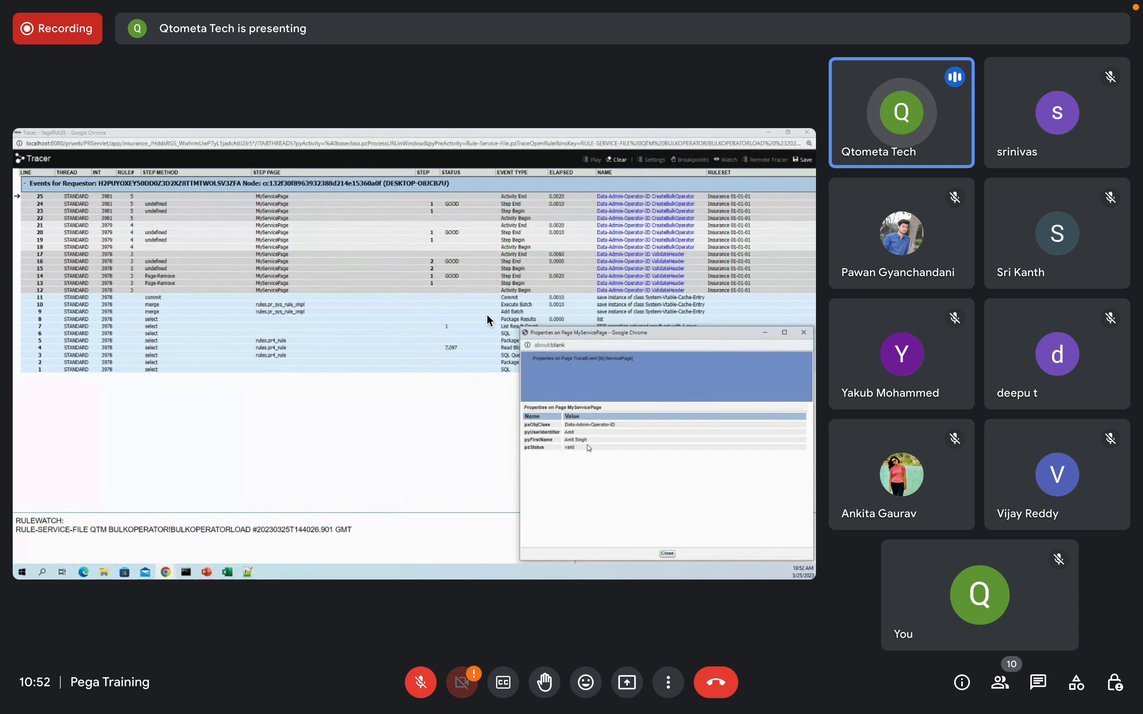
pyautogui.click(803, 332)
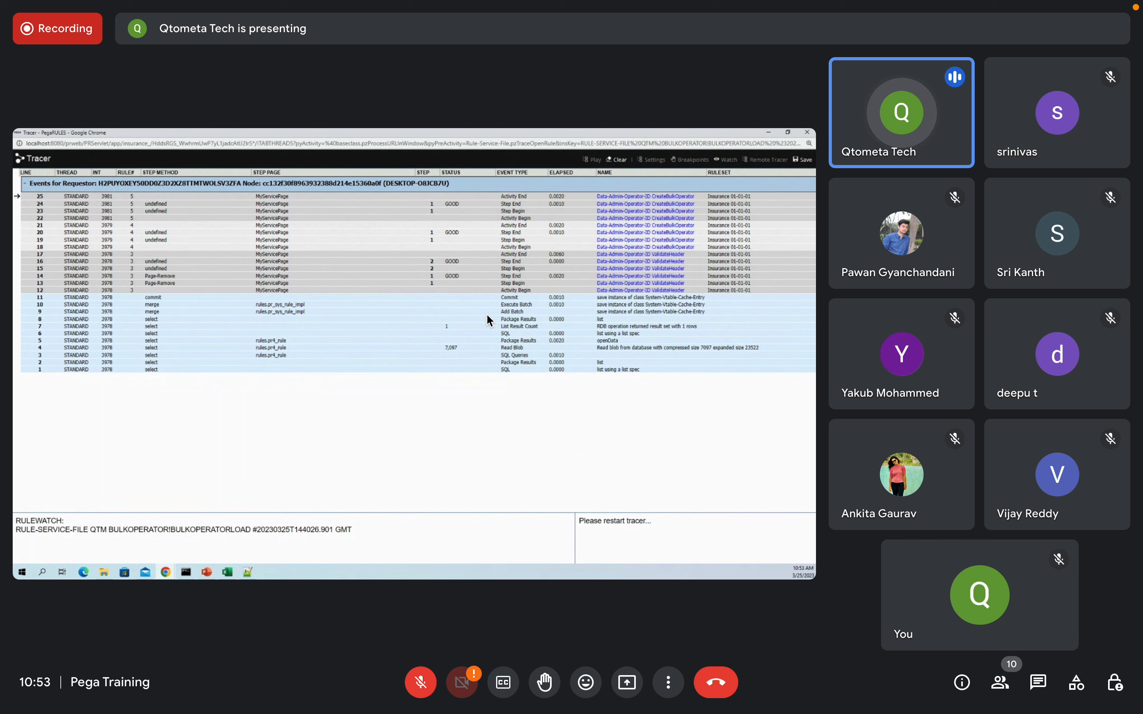
pyautogui.hotkey('alt', 'Tab')
# Step: Close the Service Simulation Results tab to get back to the BulkOperatorLoad service file rule
pyautogui.click(166, 363)
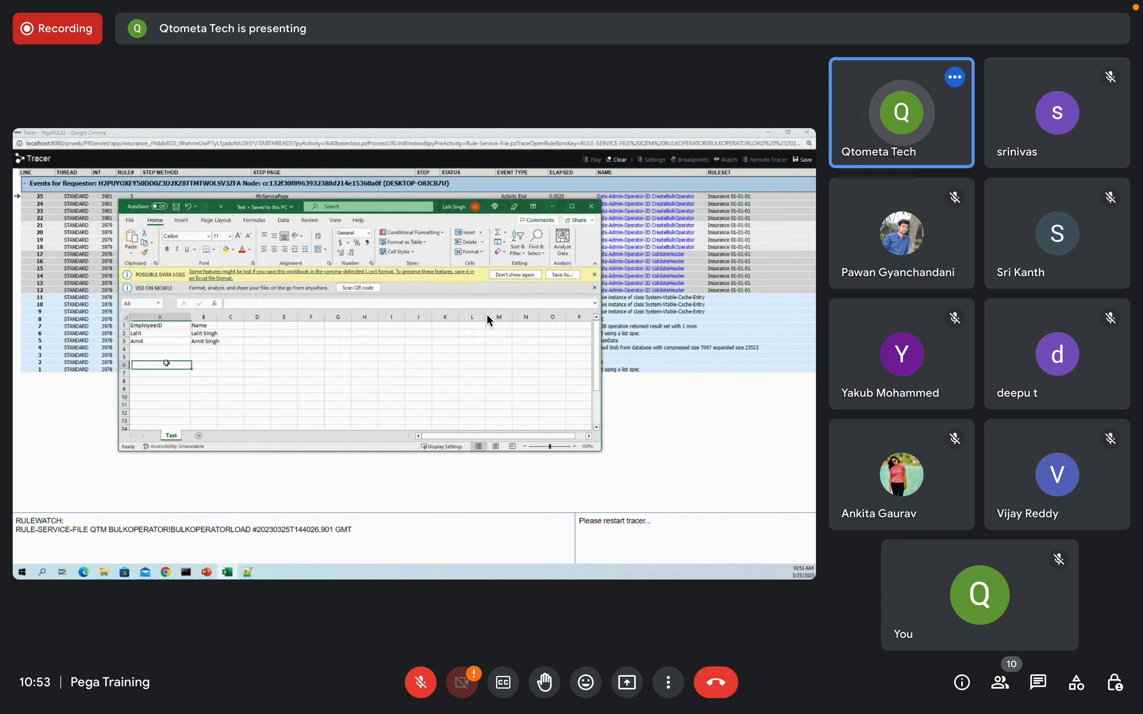
pyautogui.click(643, 400)
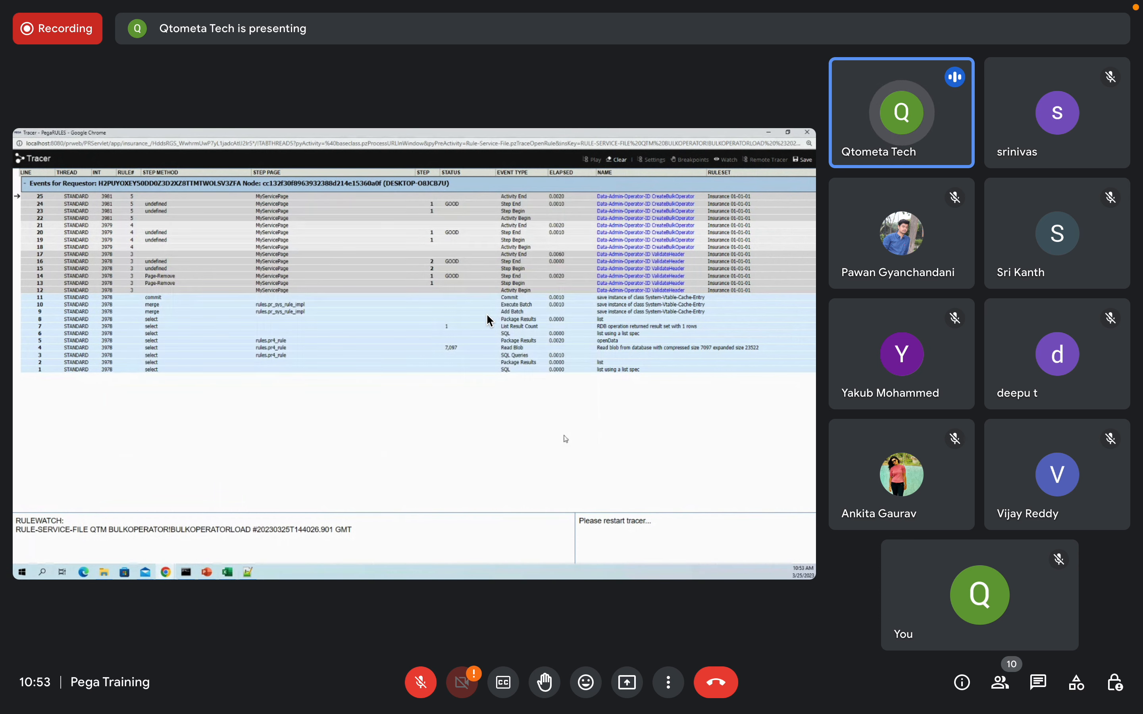
pyautogui.moveTo(166, 573)
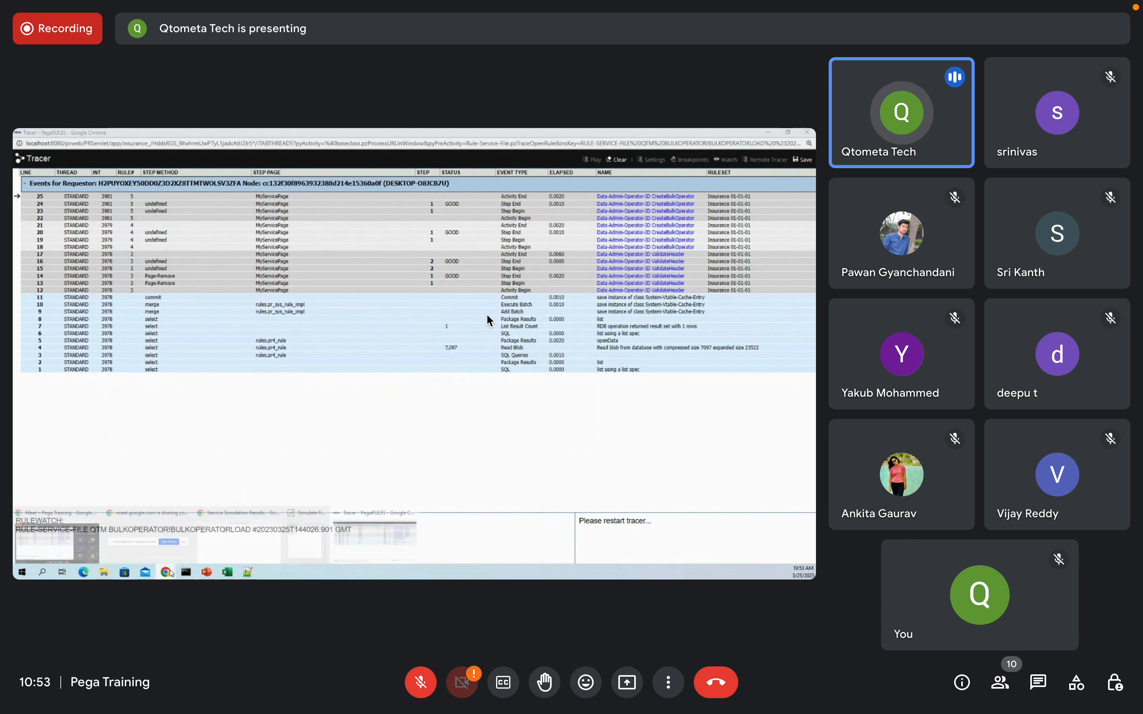
pyautogui.click(251, 543)
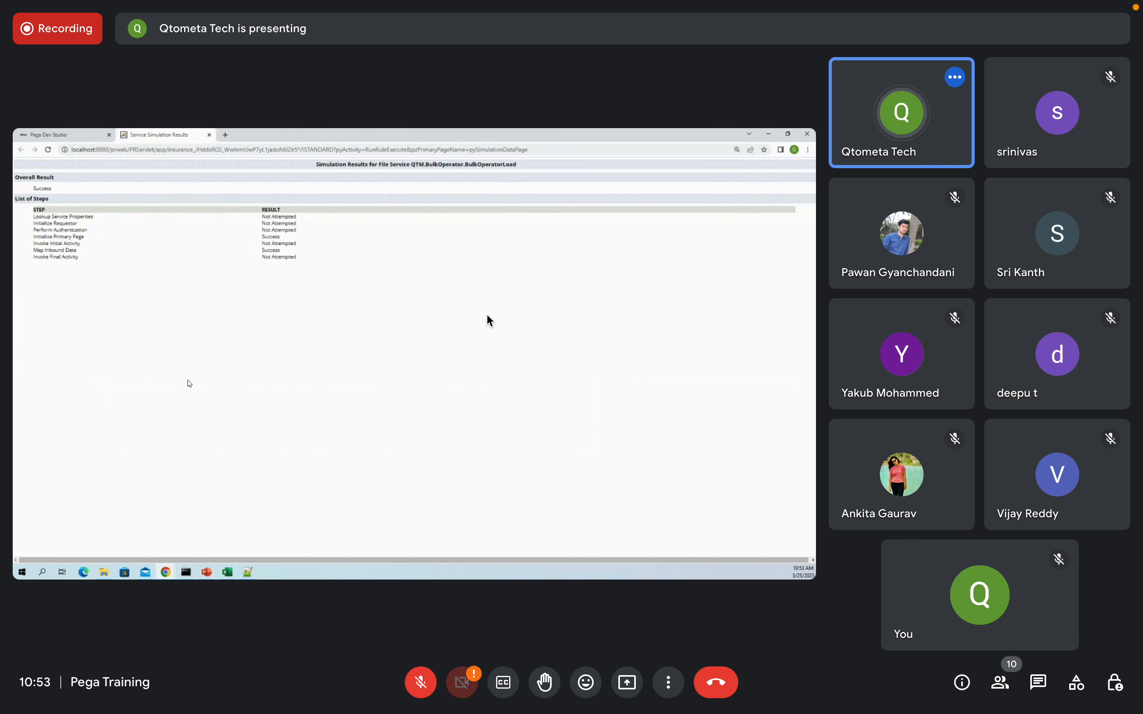
pyautogui.moveTo(167, 573)
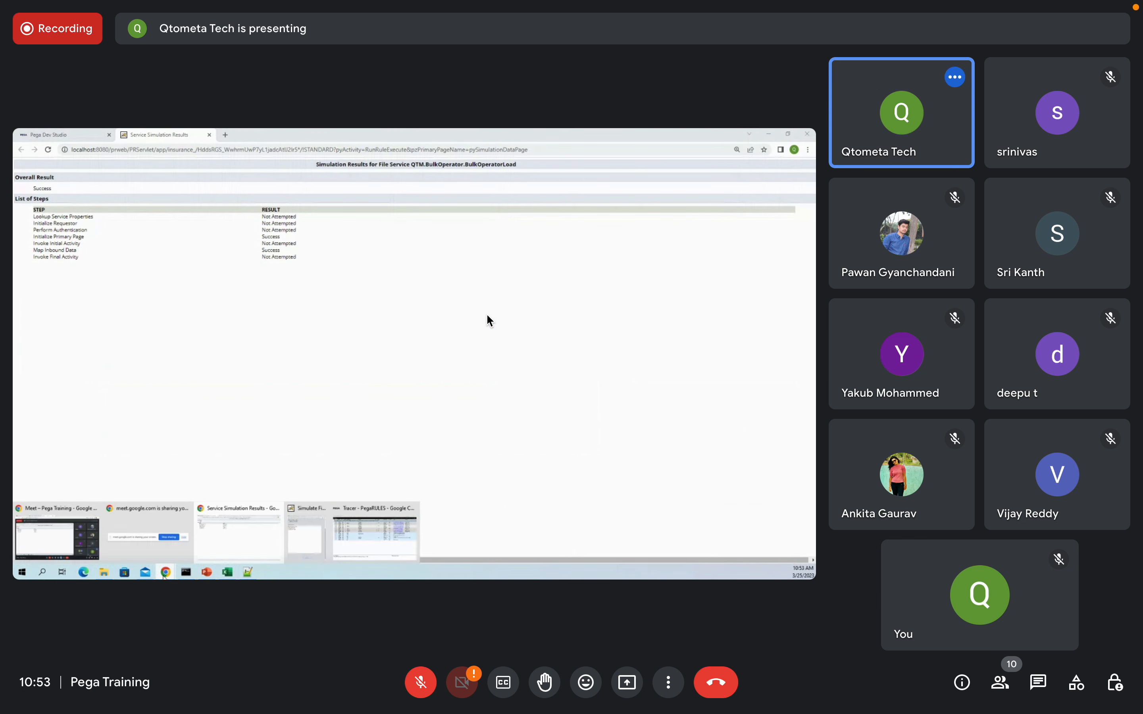
pyautogui.click(314, 540)
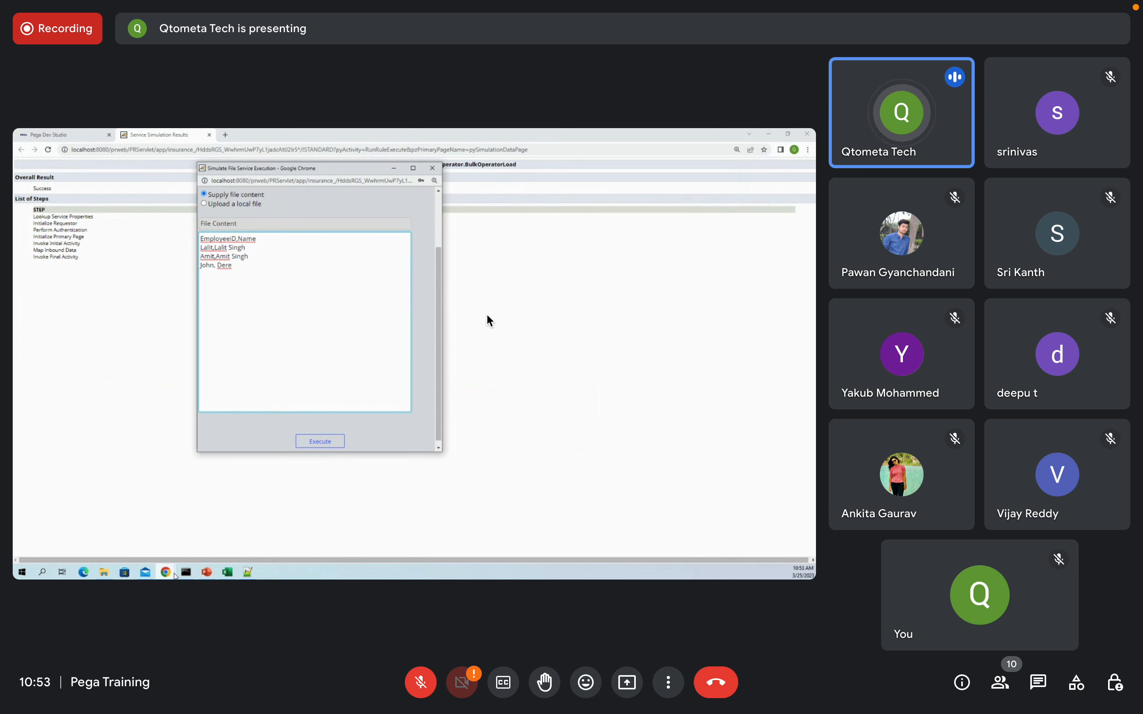
pyautogui.click(209, 136)
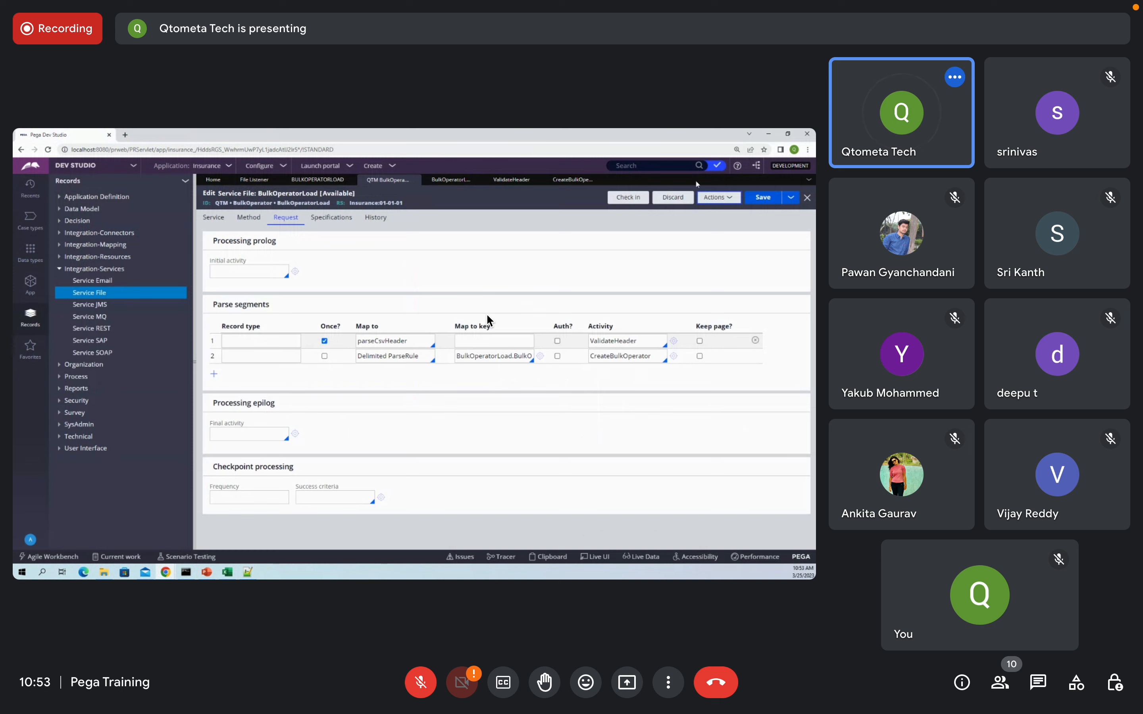
# Step: Start a new trace of BulkOperatorLoad and execute the file simulation again
pyautogui.moveTo(166, 573)
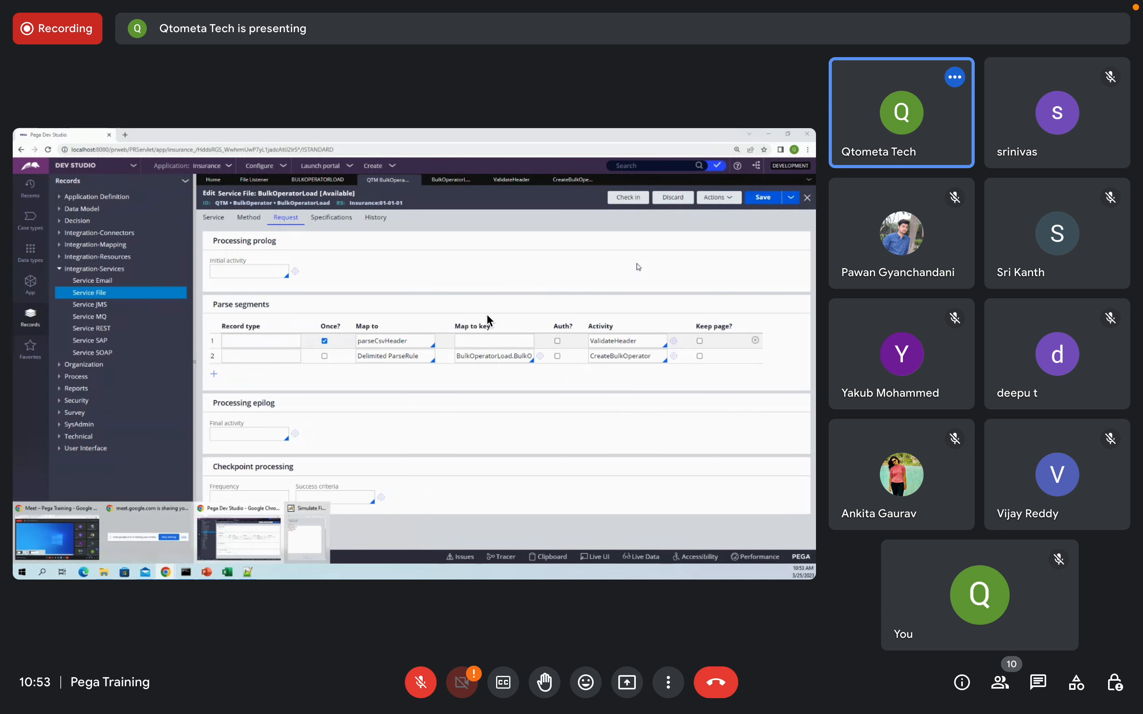
pyautogui.click(714, 198)
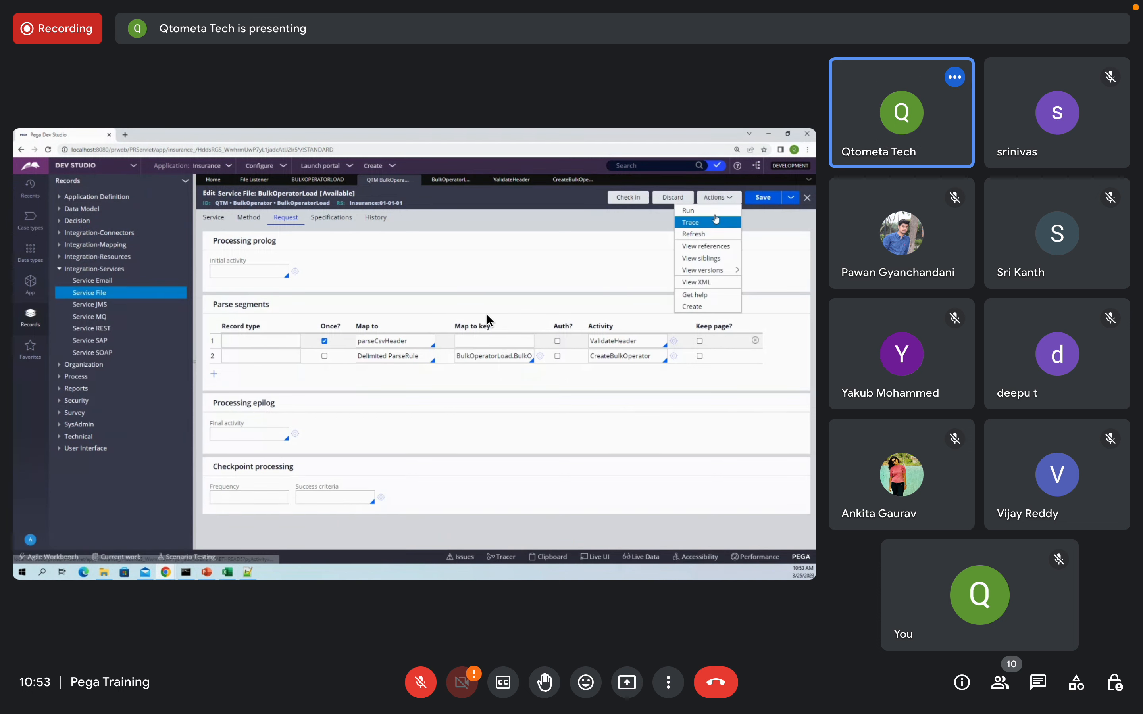
pyautogui.click(718, 221)
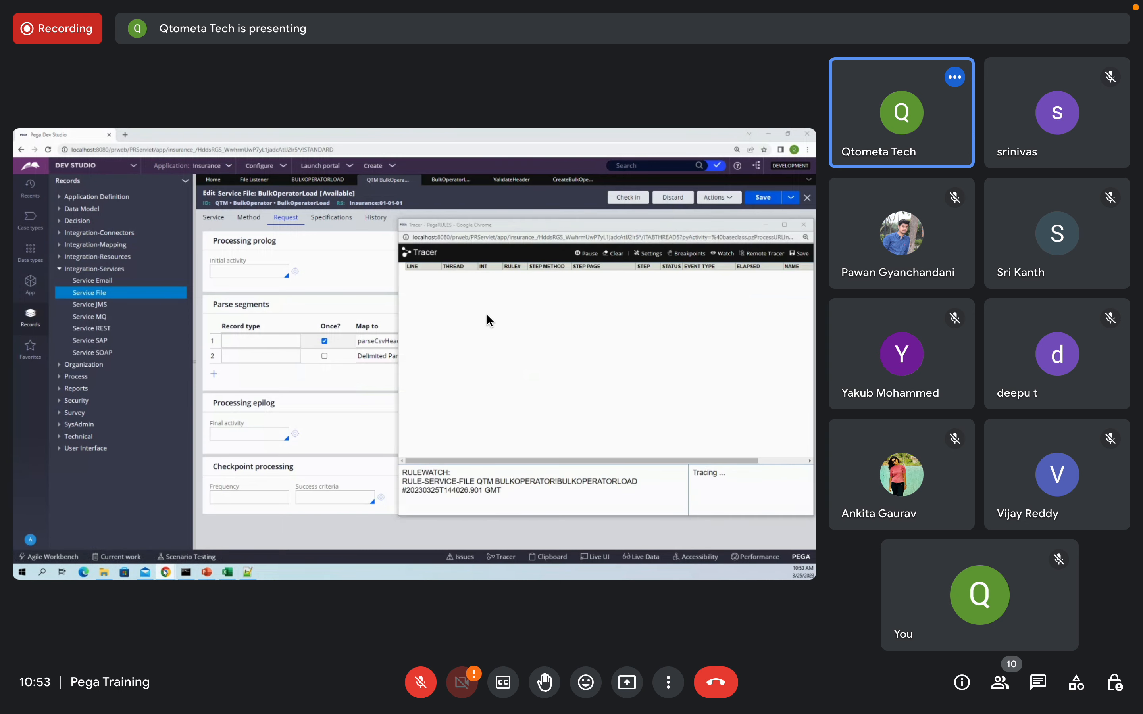
pyautogui.moveTo(166, 572)
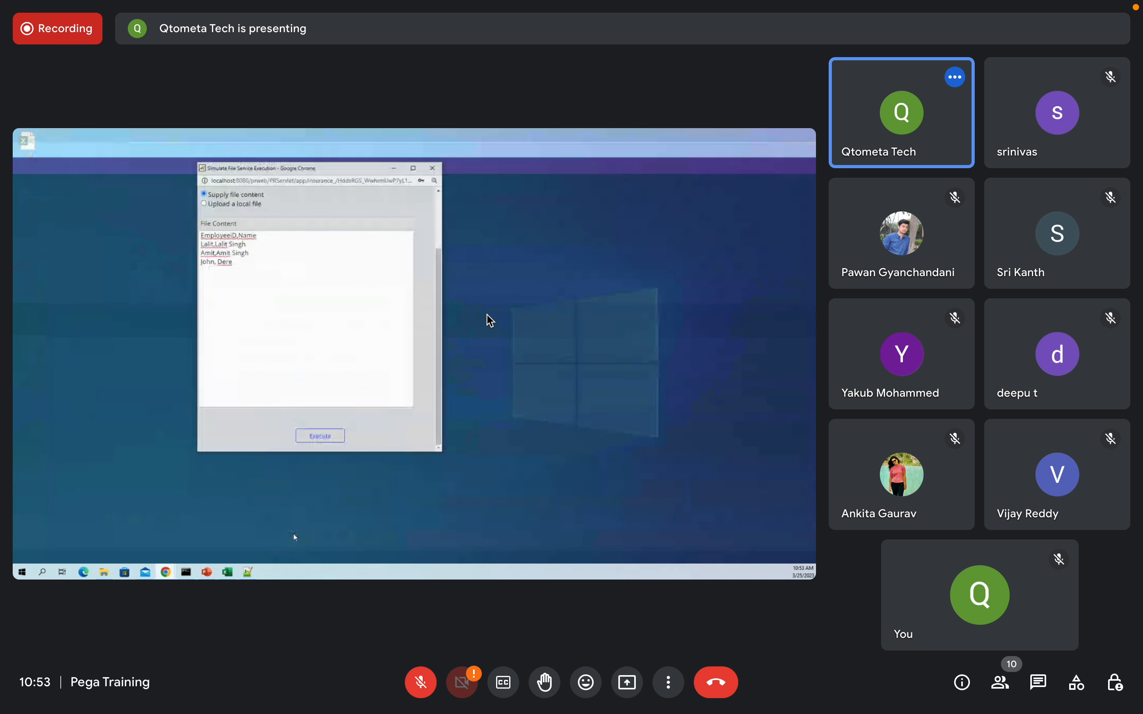
pyautogui.click(296, 538)
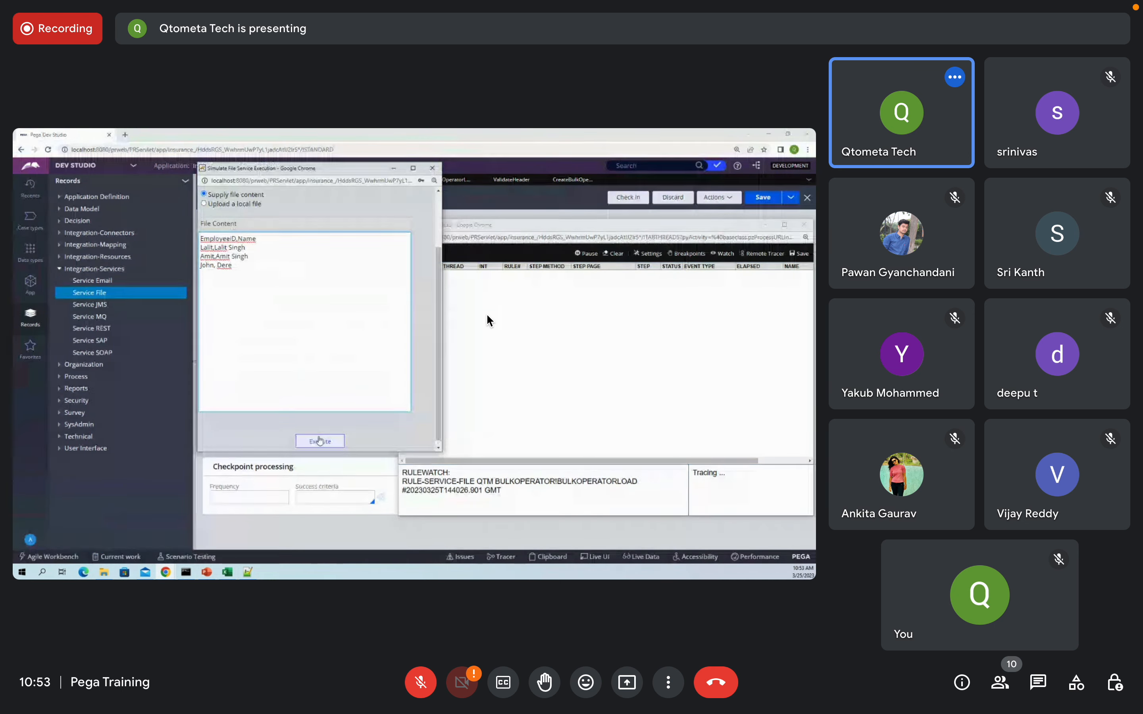
pyautogui.click(320, 441)
# Step: Maximize the Tracer window and dismiss its session error to see the new events
pyautogui.moveTo(166, 571)
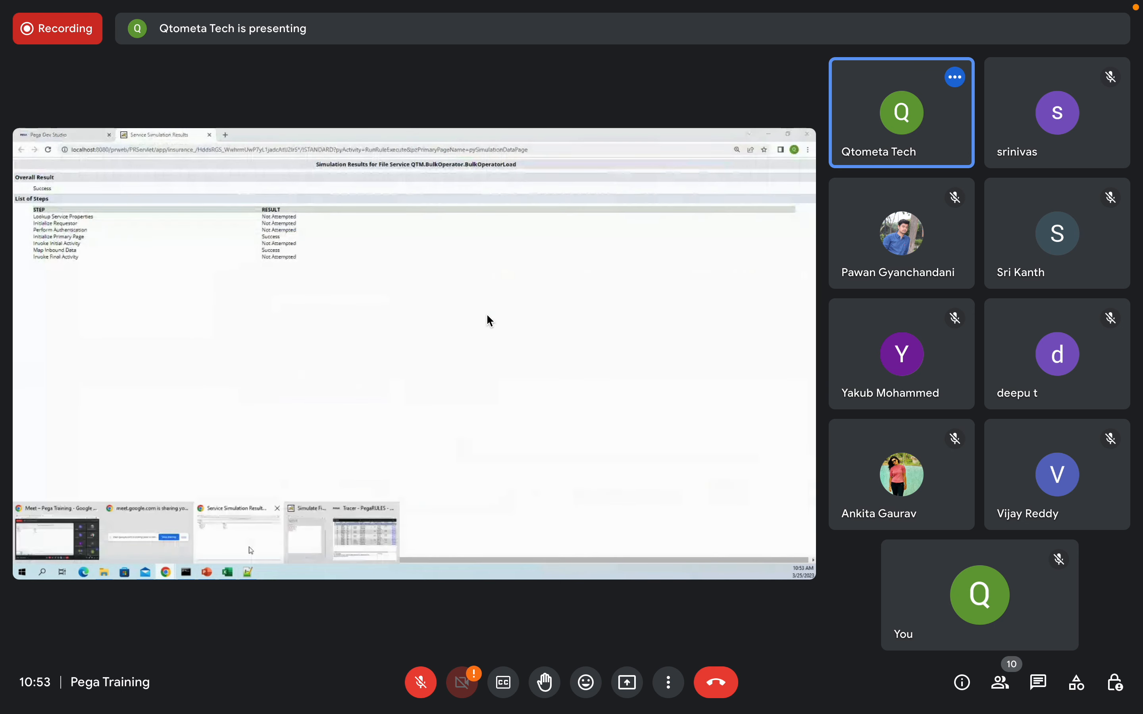
pyautogui.click(365, 538)
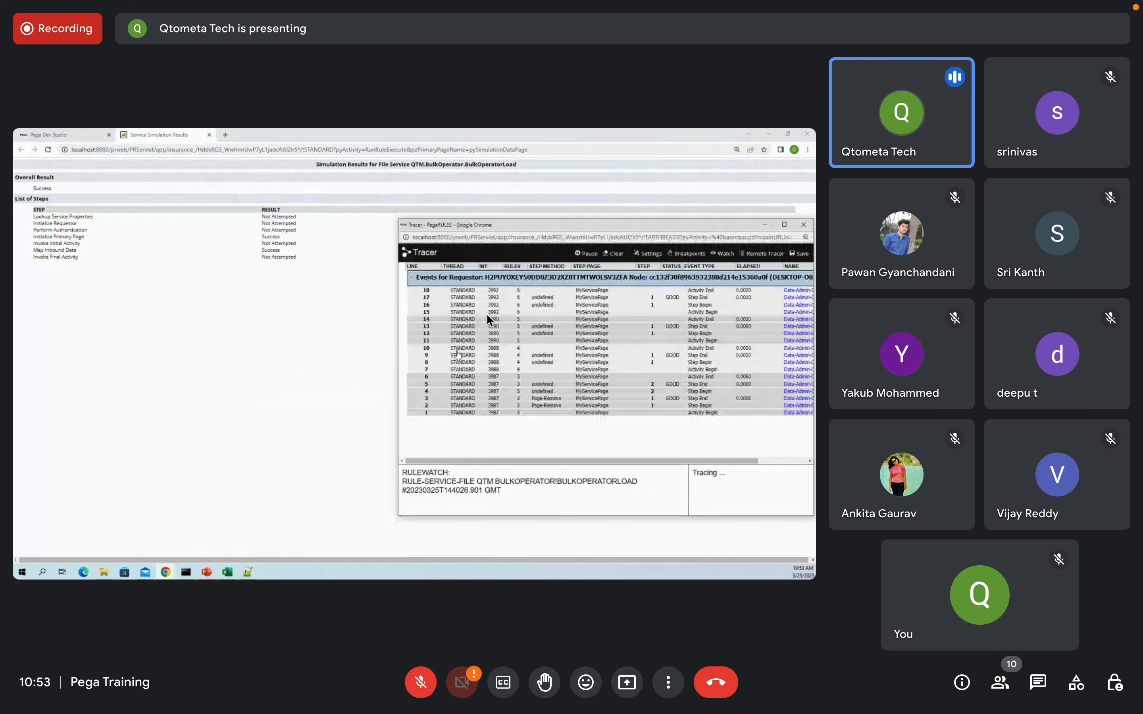
pyautogui.click(785, 225)
pyautogui.click(491, 207)
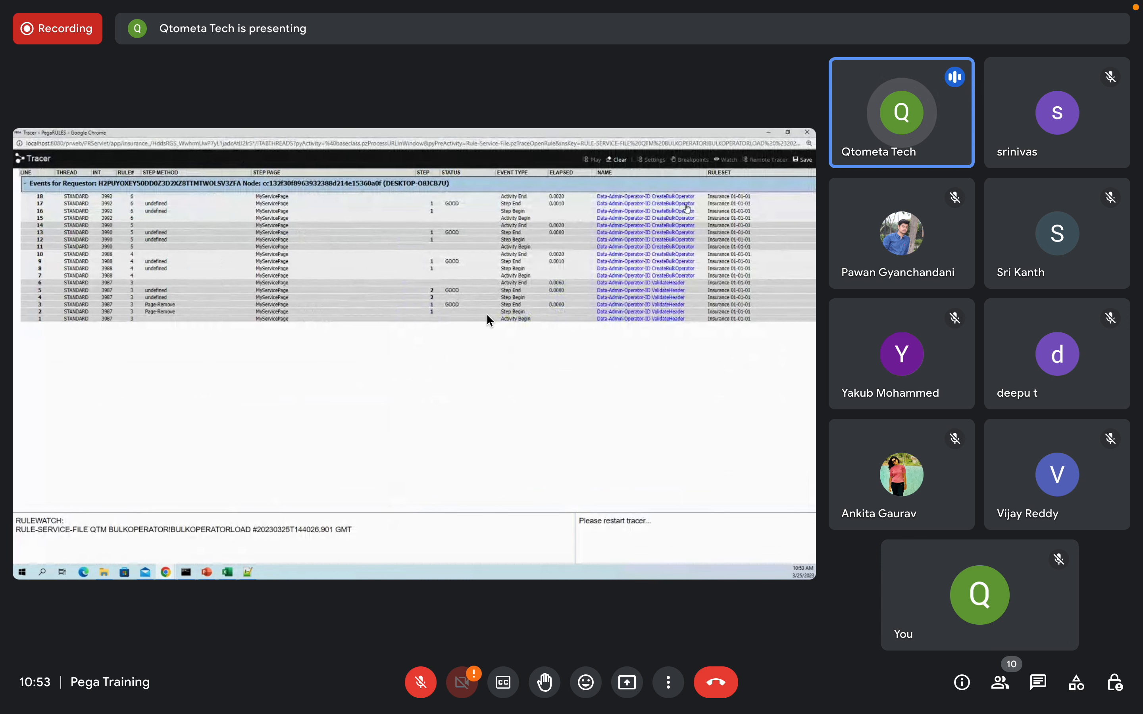
# Step: View MyServicePage properties on Tracer step 18, then return to the Service File rule
pyautogui.click(273, 197)
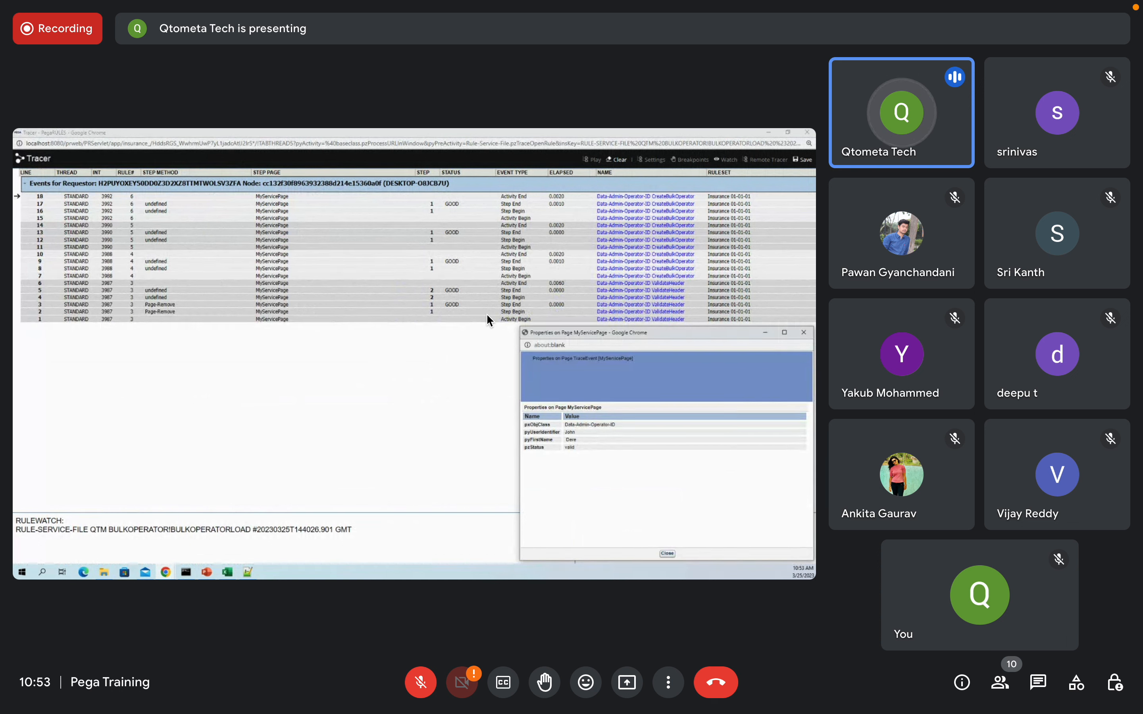
pyautogui.hotkey('alt', 'Tab')
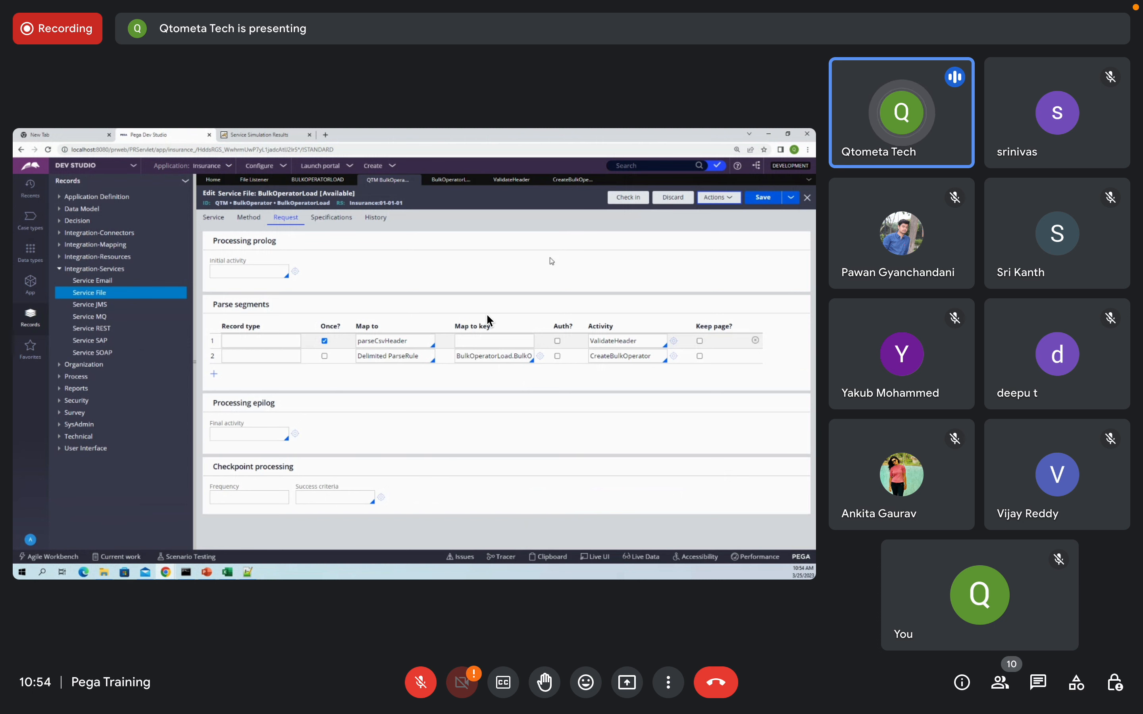
# Step: Save a copy of the current operator record as Admin12 and open it for editing
pyautogui.click(37, 539)
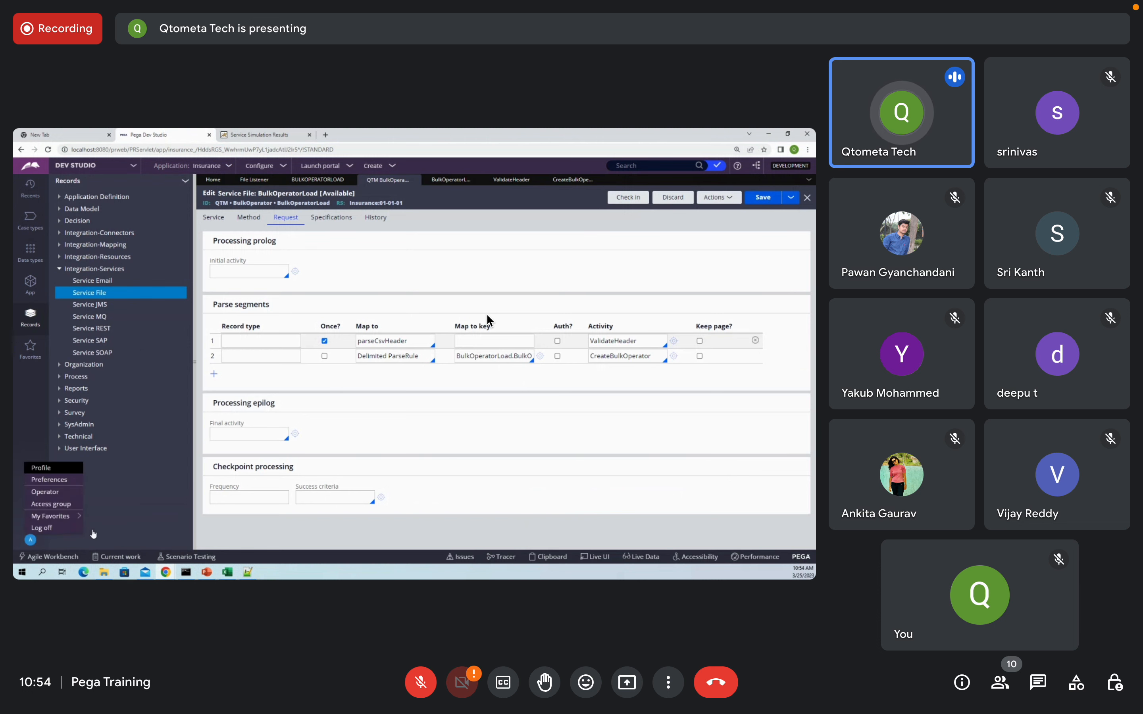
pyautogui.click(47, 493)
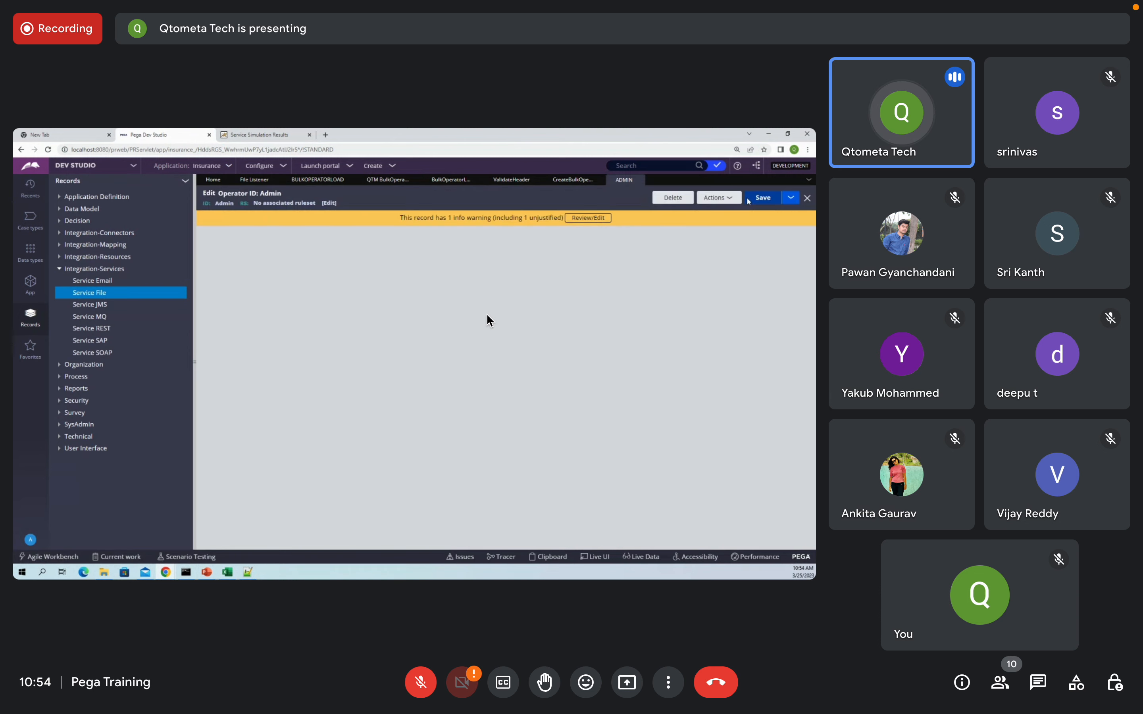
pyautogui.click(790, 199)
pyautogui.click(762, 213)
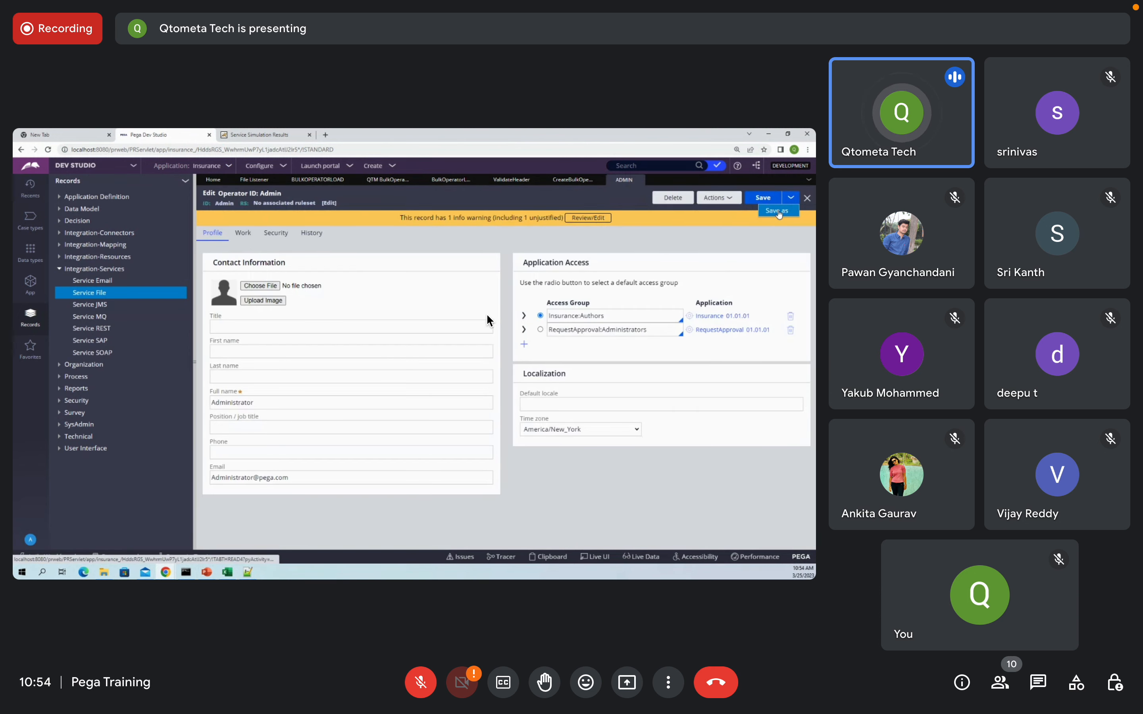
pyautogui.click(243, 259)
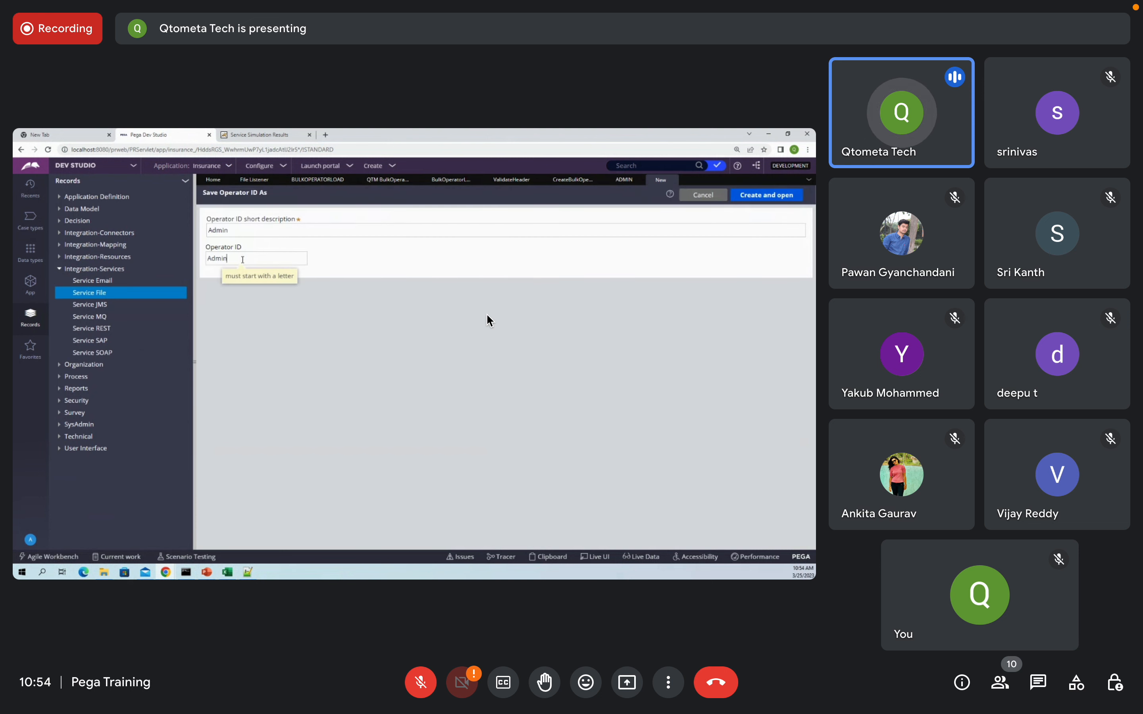
pyautogui.write('1')
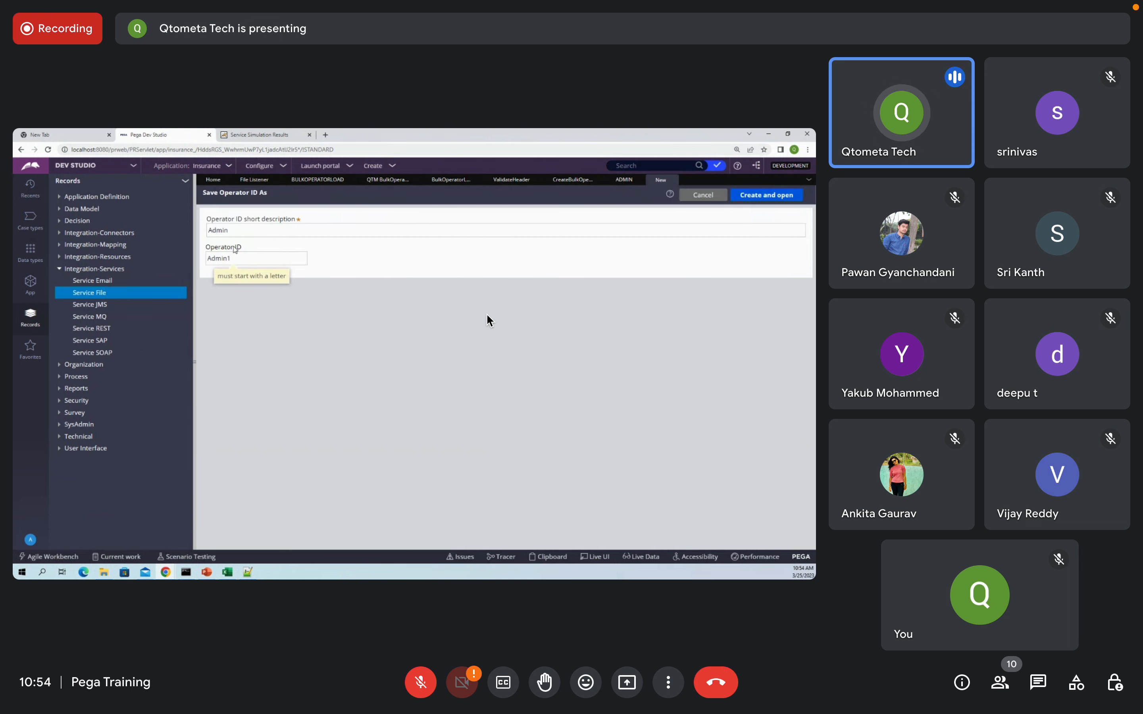
pyautogui.doubleClick(242, 259)
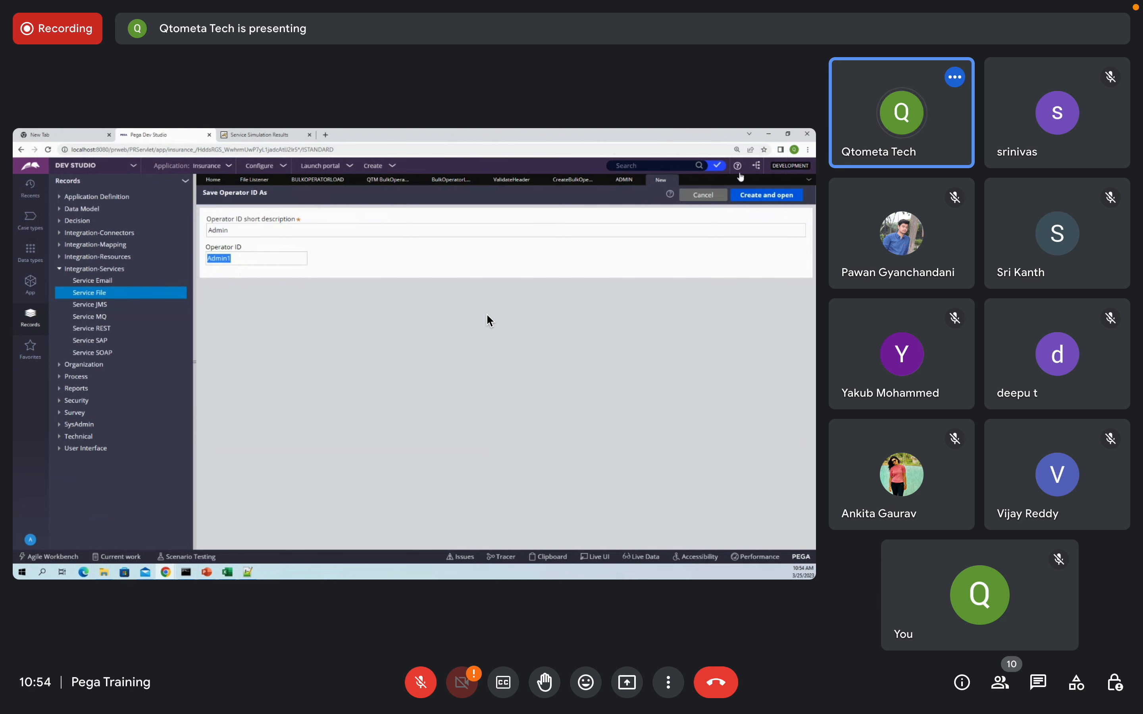
pyautogui.click(766, 195)
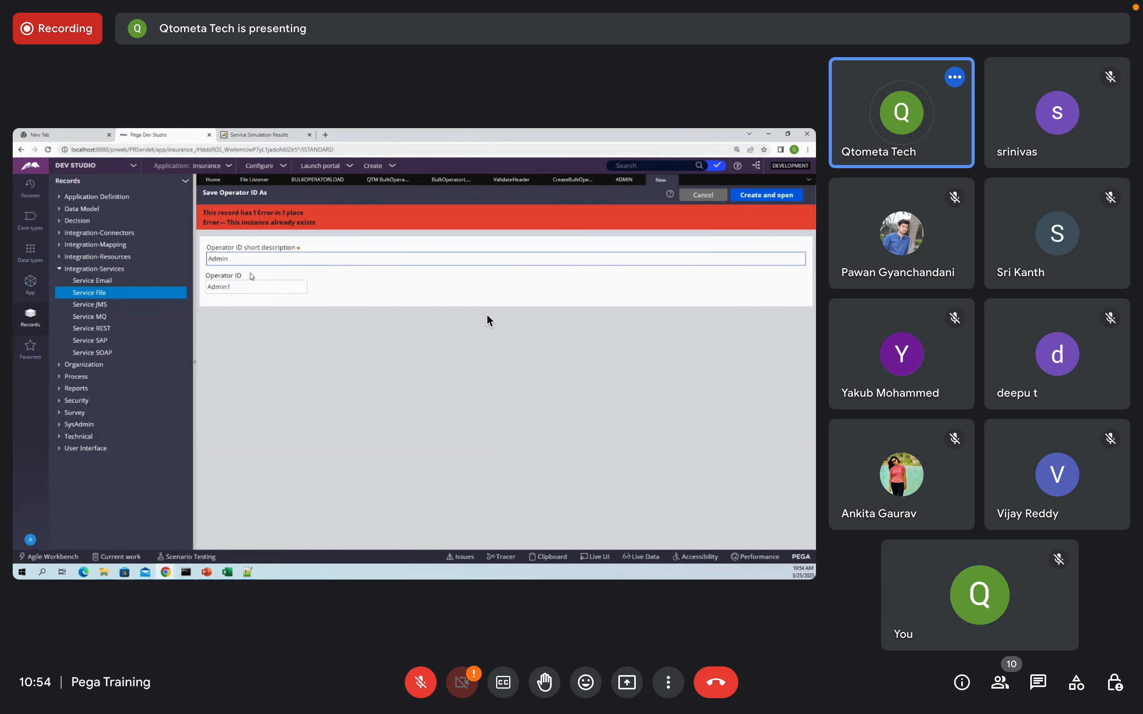
pyautogui.click(252, 289)
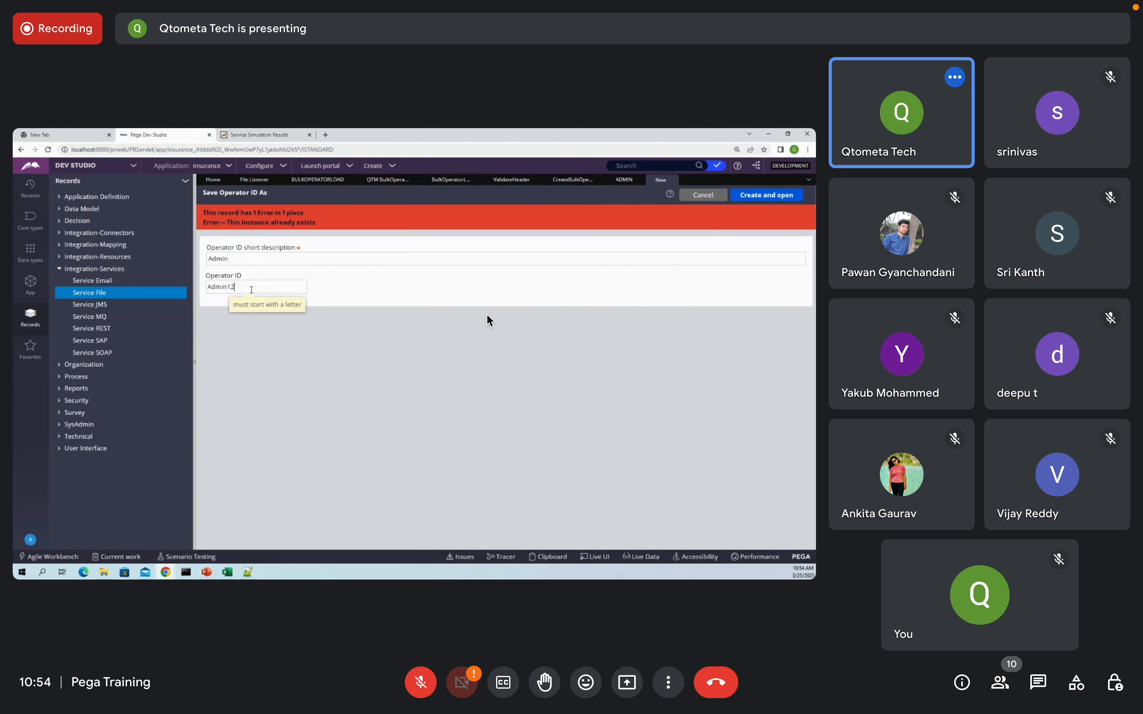
pyautogui.click(761, 198)
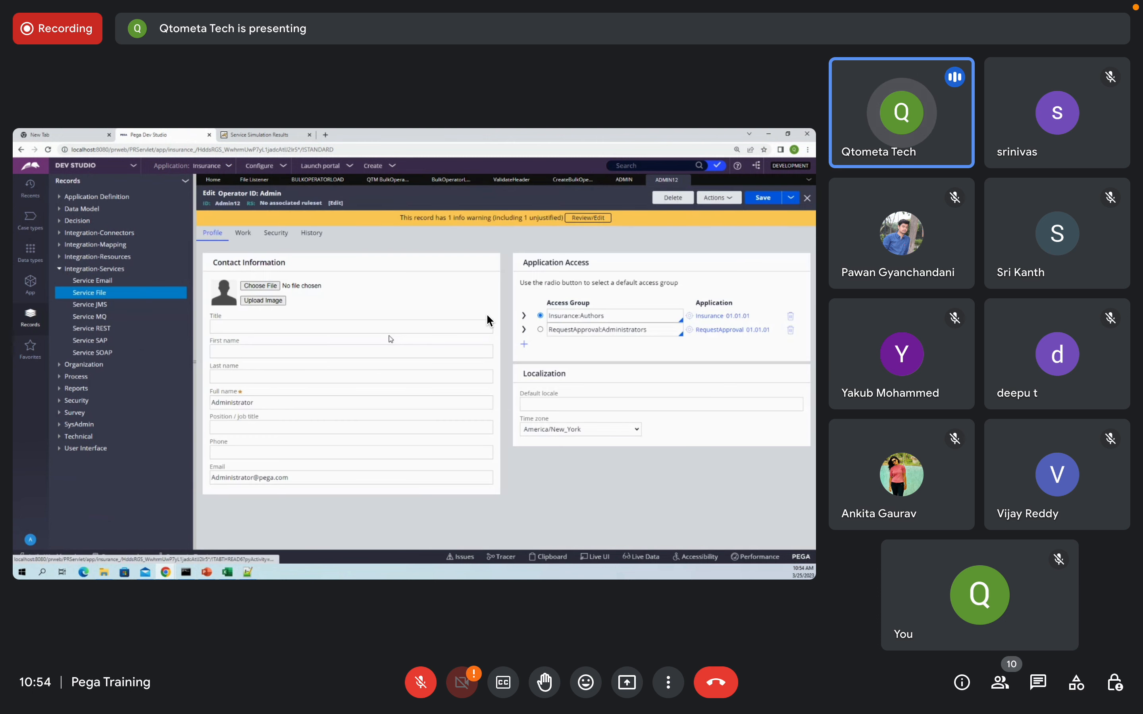
pyautogui.click(230, 351)
# Step: Open the CreateBulkOperator activity and add a second step after the MyServicePage step
pyautogui.click(242, 376)
pyautogui.click(252, 477)
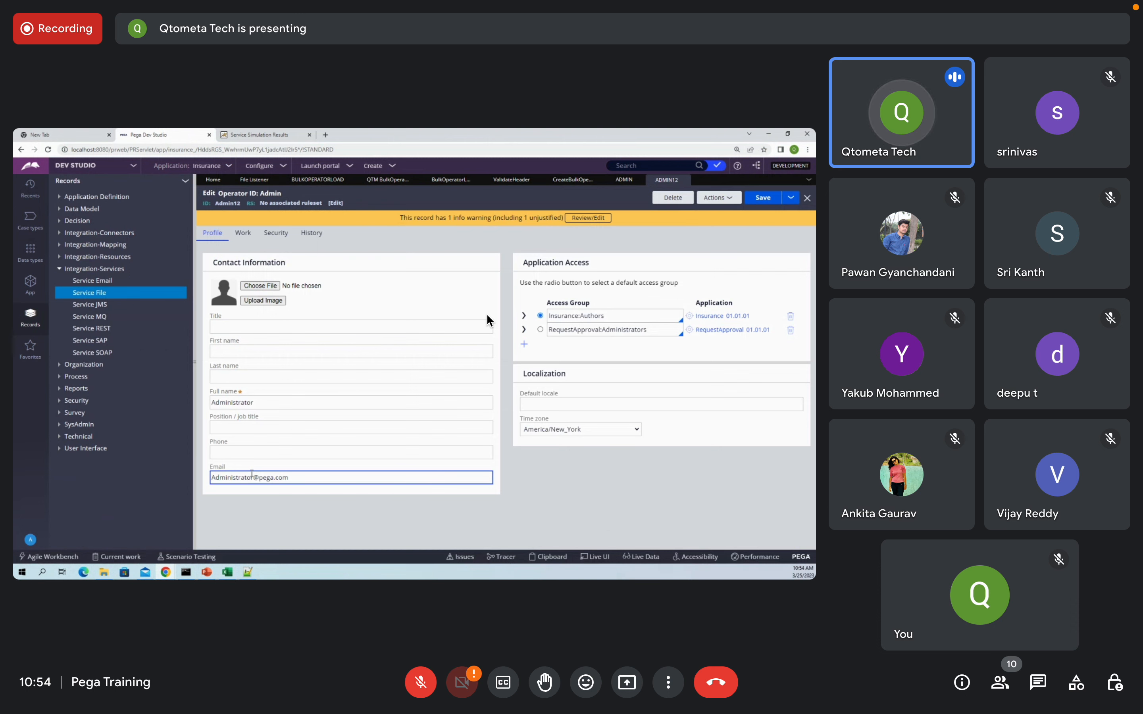
pyautogui.click(451, 179)
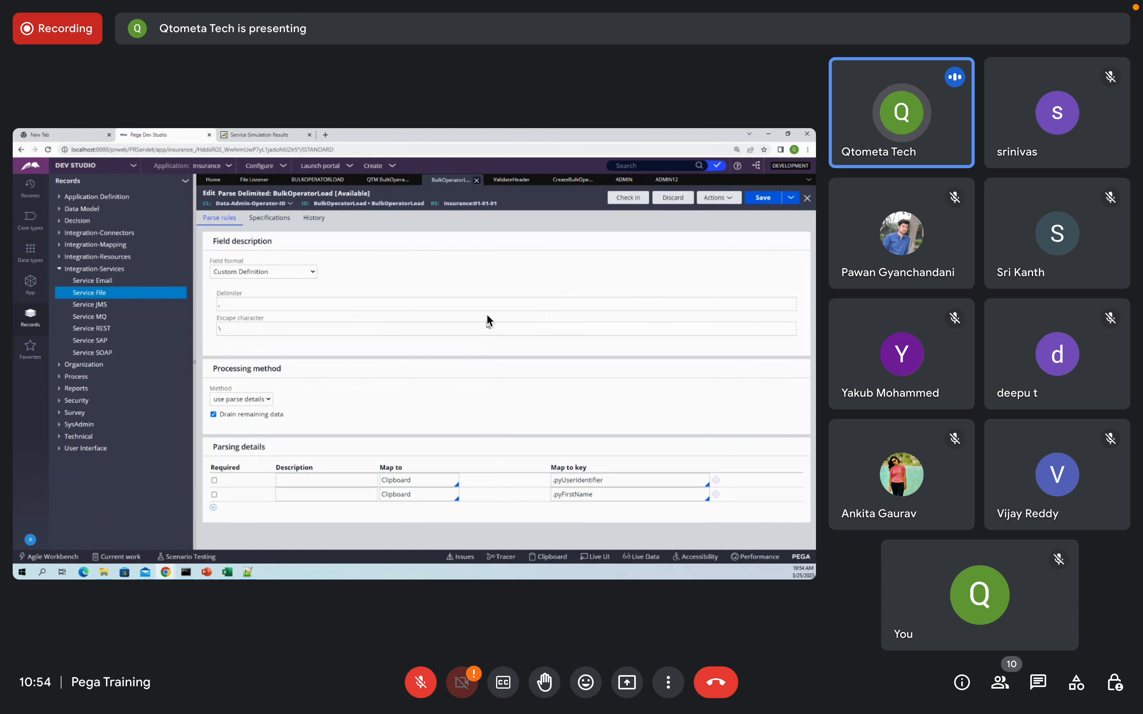
pyautogui.click(572, 181)
pyautogui.doubleClick(447, 279)
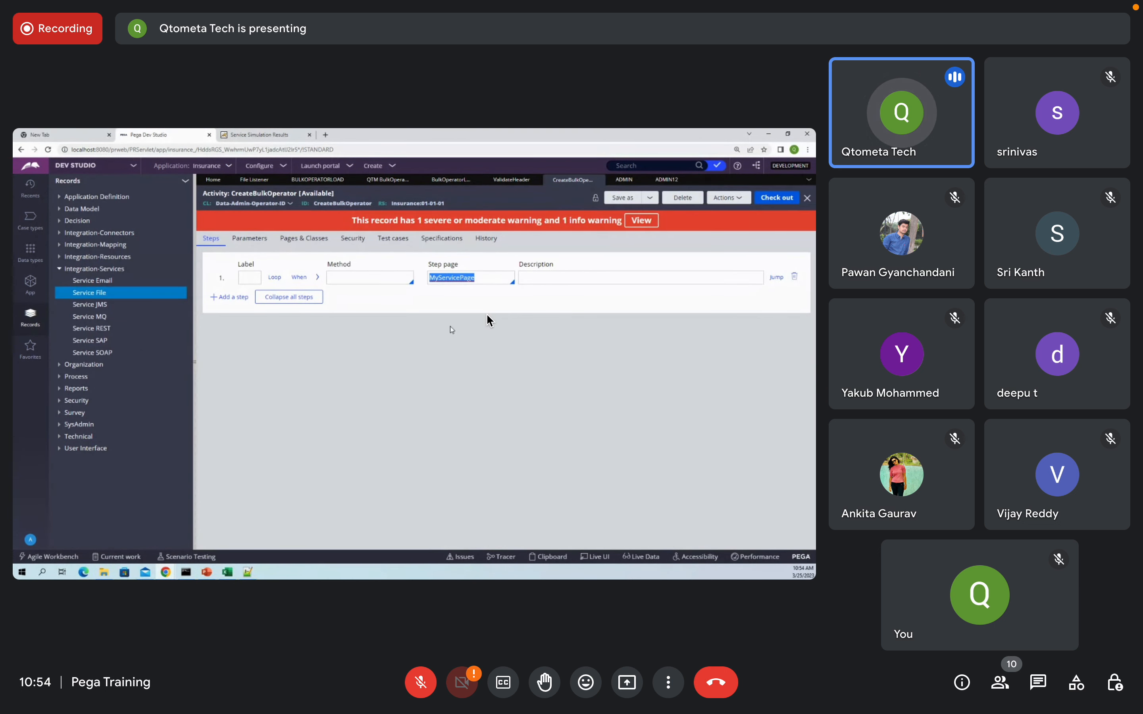
pyautogui.click(230, 297)
pyautogui.click(446, 297)
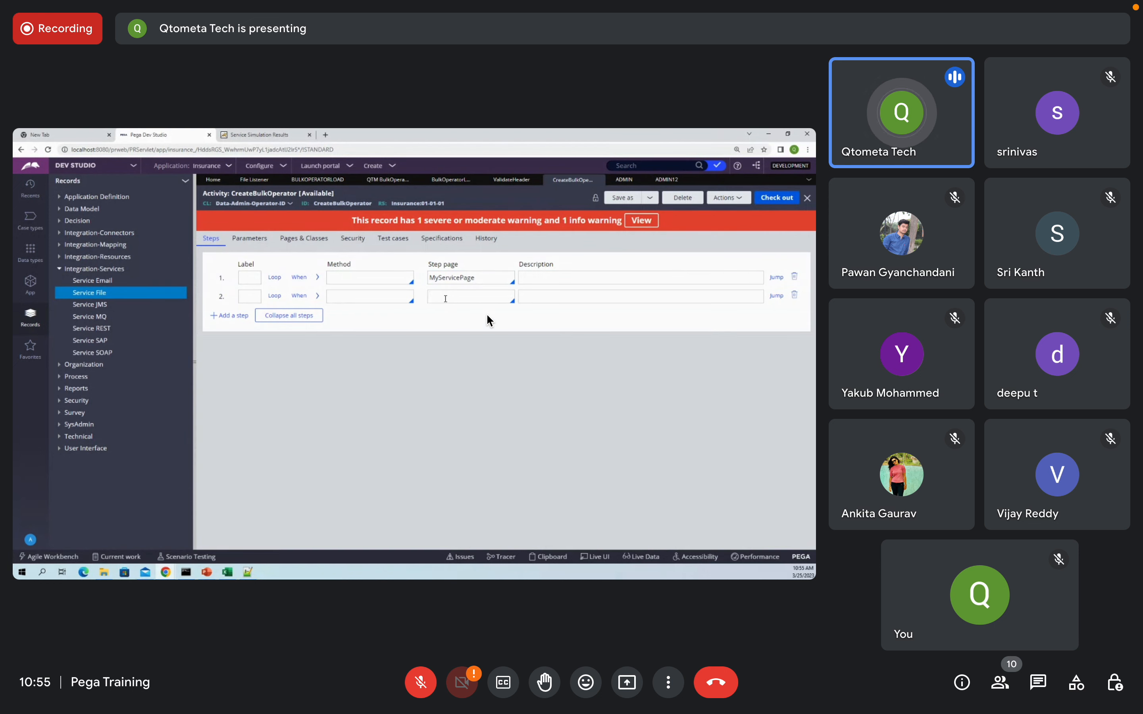
# Step: Set step 2's method to Obj-Open-By-Handle with description 'open model operator'
pyautogui.press('Down')
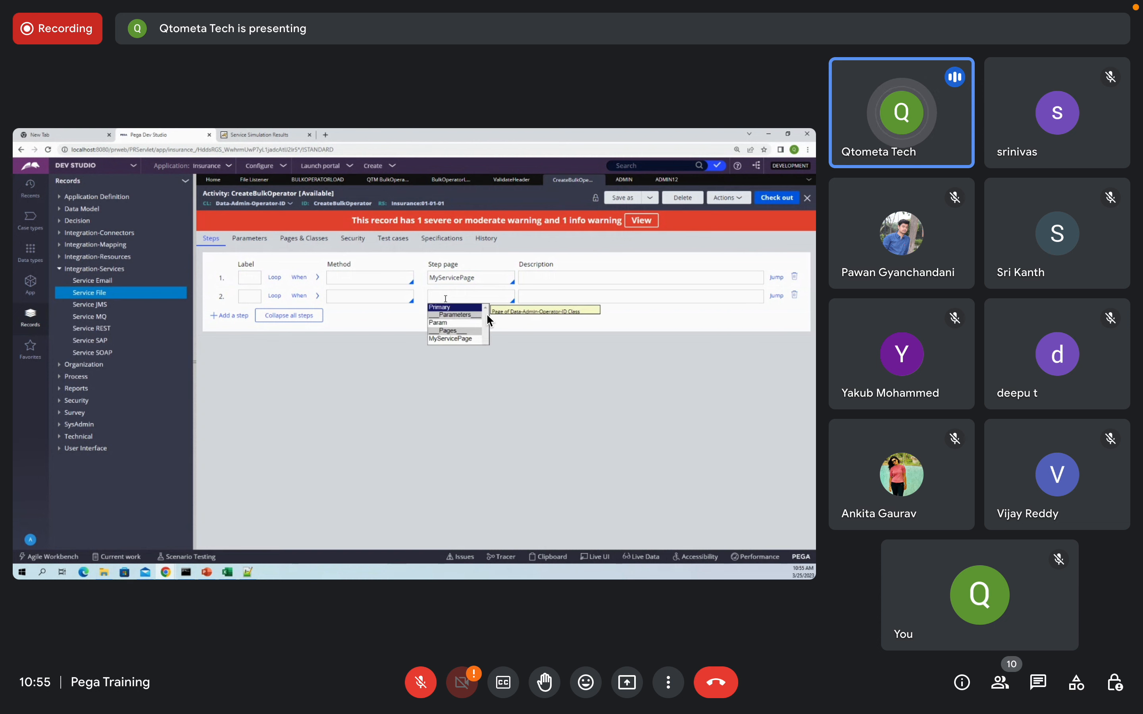
pyautogui.click(402, 293)
pyautogui.write('ob')
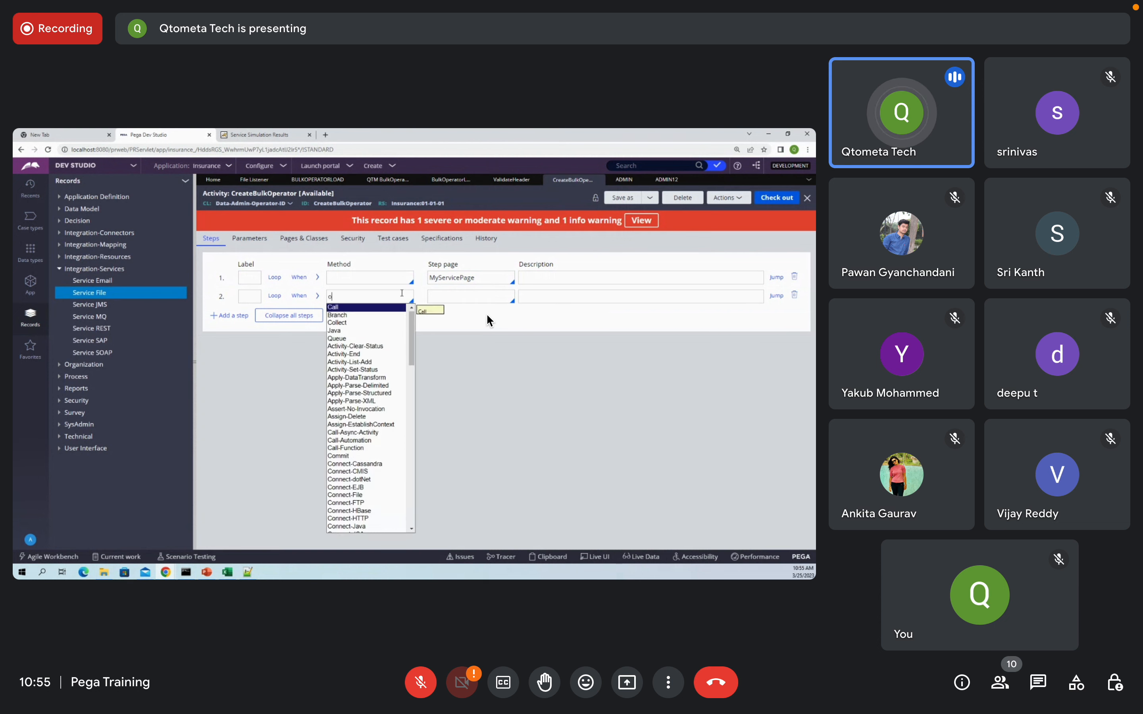
pyautogui.press('Down')
pyautogui.press('Down')
pyautogui.press('Down')
pyautogui.press('Down')
pyautogui.press('Down')
pyautogui.press('Down')
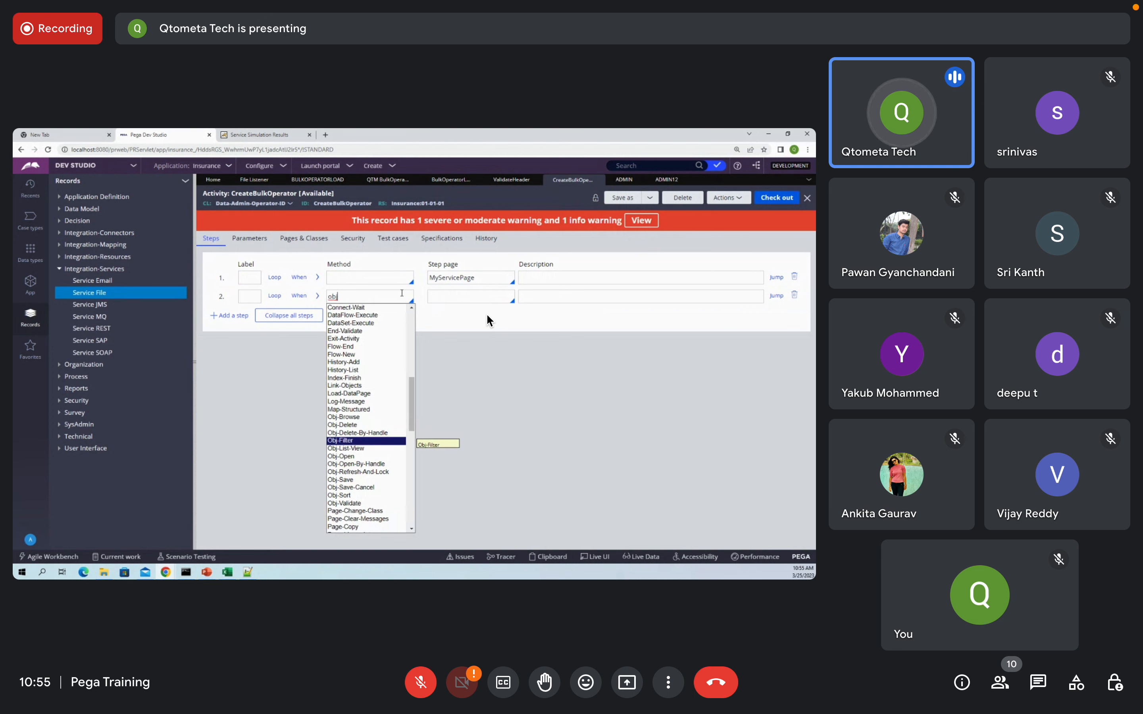
pyautogui.press('Return')
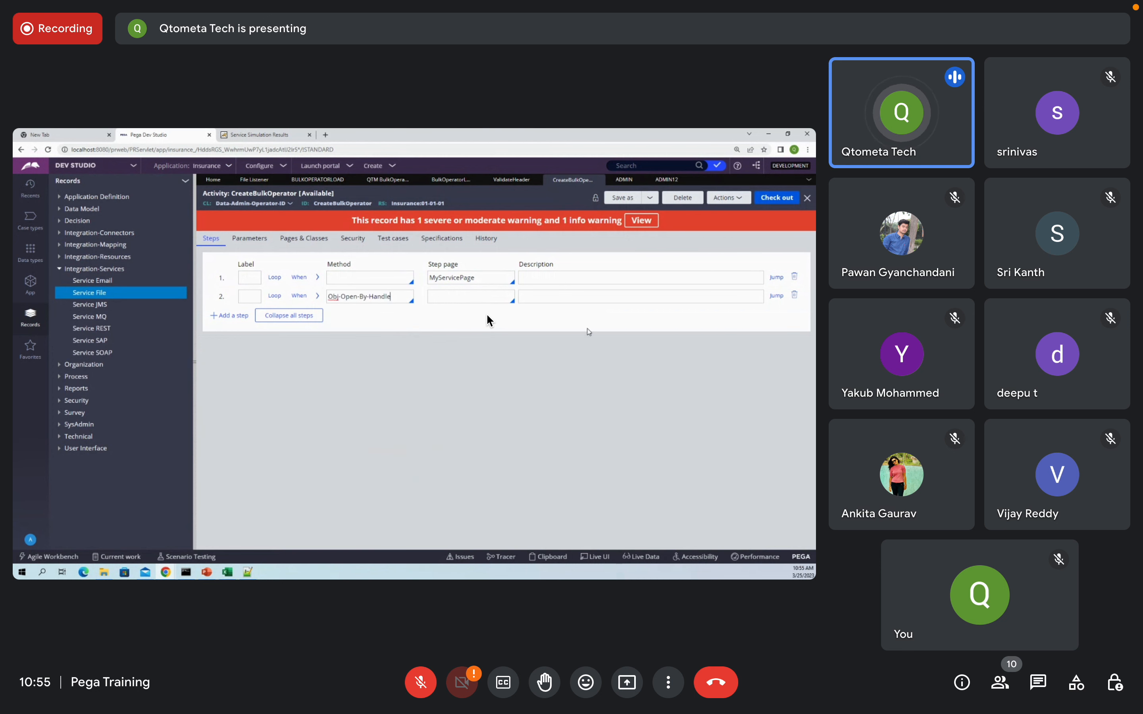
pyautogui.click(583, 295)
pyautogui.write('open mode')
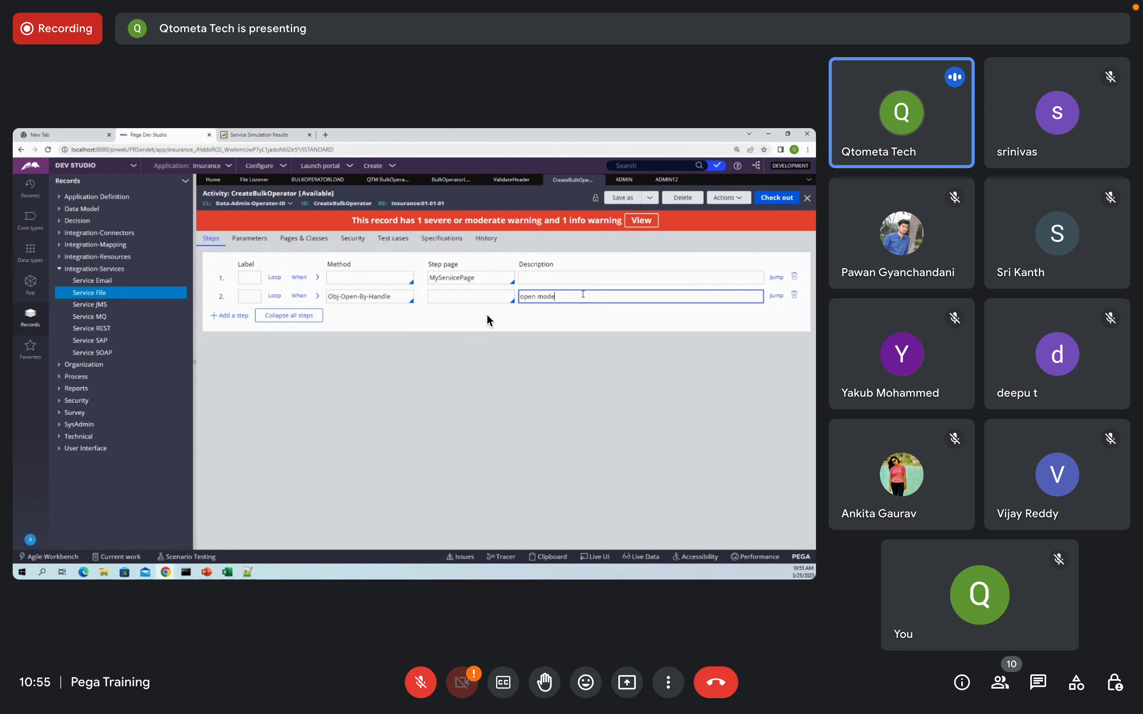
pyautogui.write('l operator')
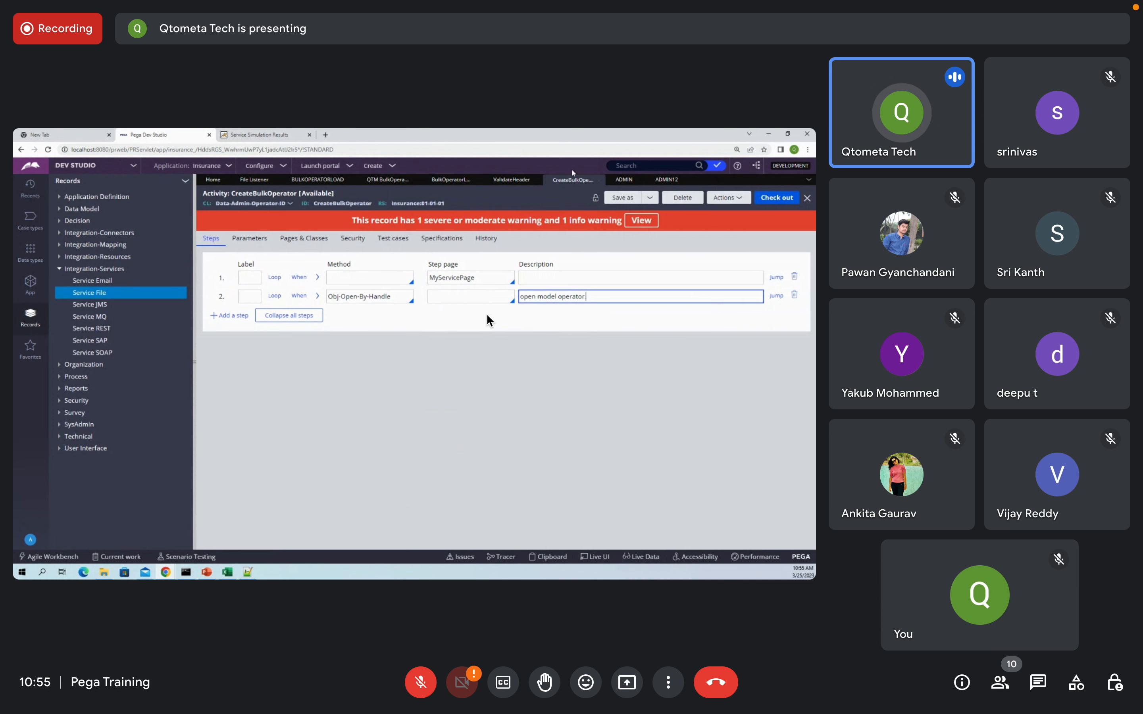
# Step: Enter step 2's step page and correct its spelling to ModelOpeartorPage
pyautogui.click(472, 296)
pyautogui.write('Mo')
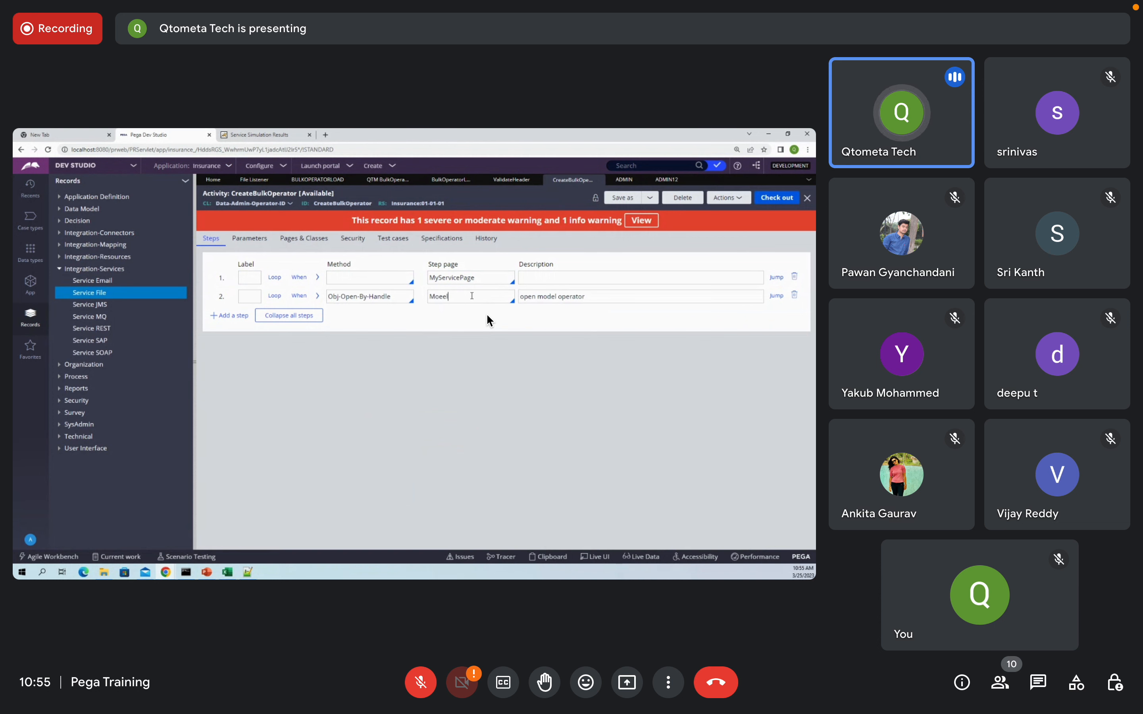
pyautogui.write('deop')
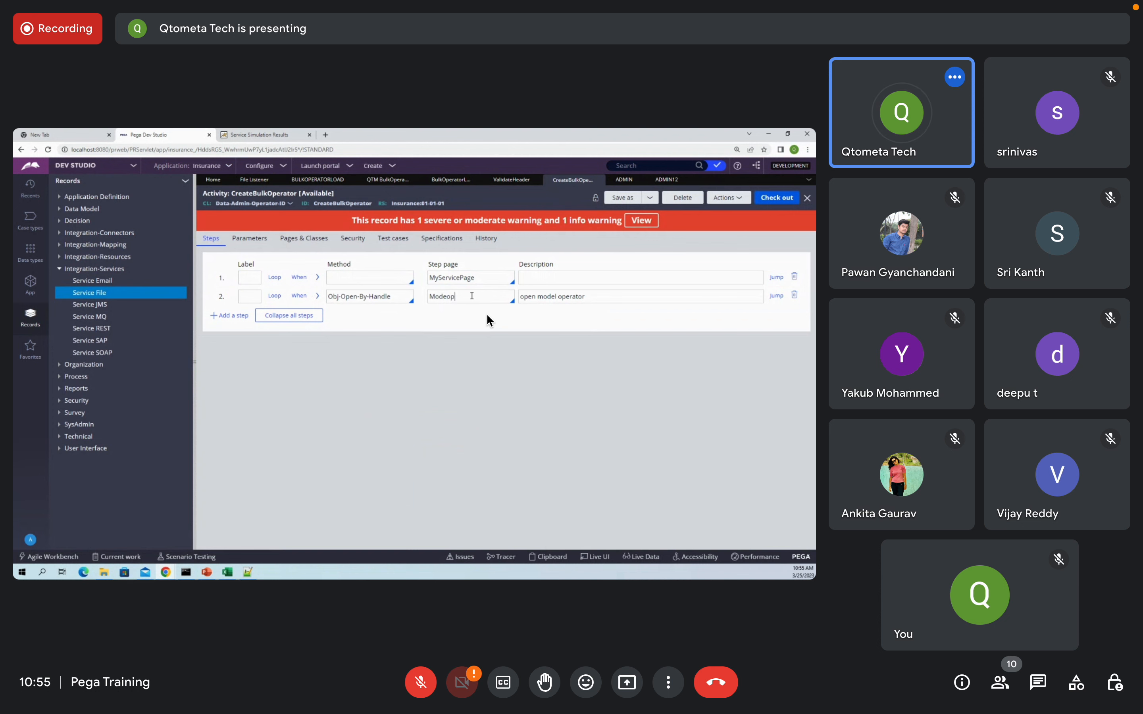
pyautogui.write('RtaorPage')
pyautogui.doubleClick(463, 298)
pyautogui.click(451, 296)
pyautogui.moveTo(484, 296); pyautogui.dragTo(447, 296)
pyautogui.press('BackSpace')
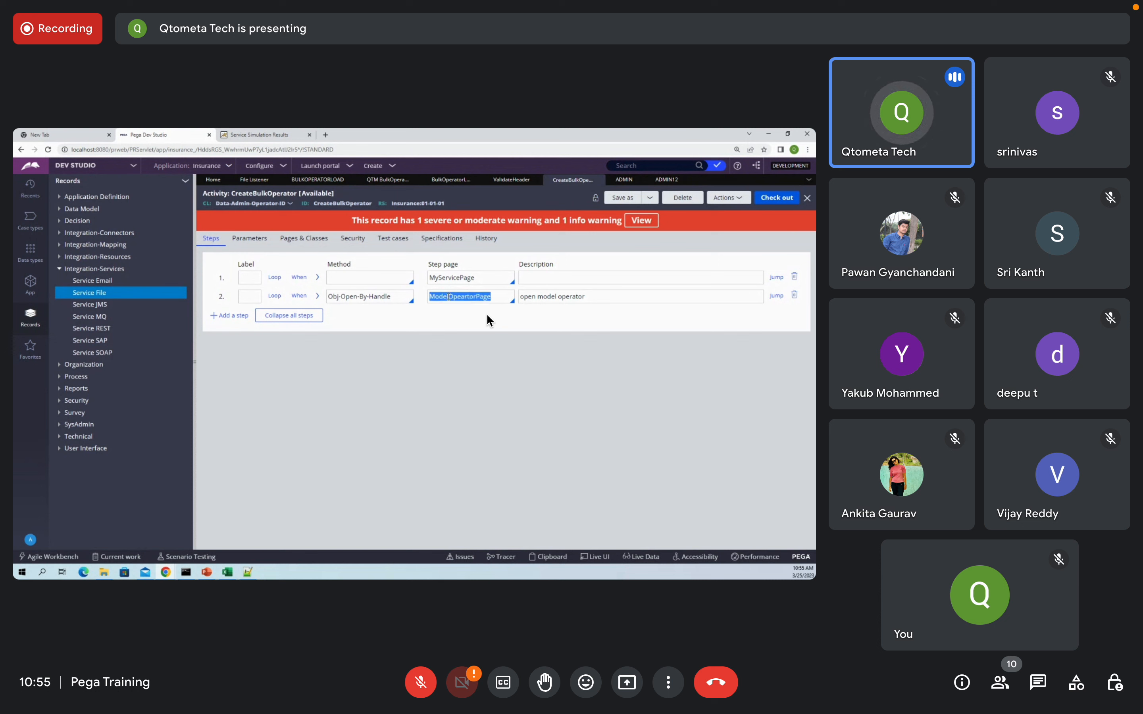
pyautogui.rightClick(227, 300)
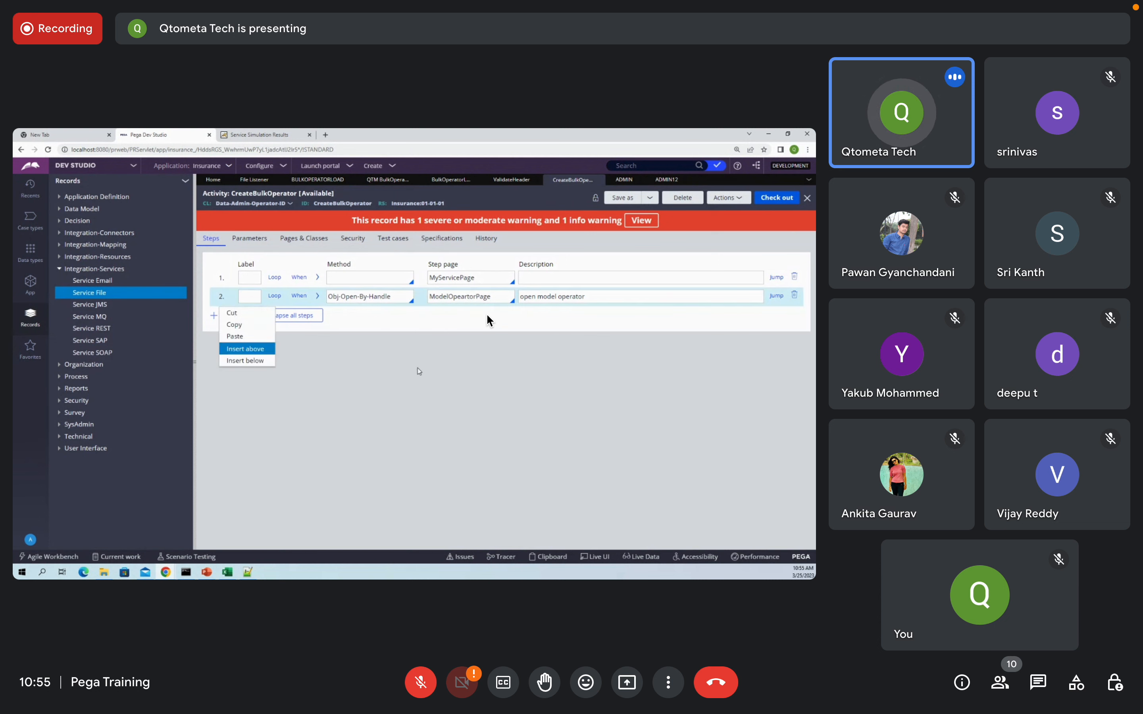
# Step: Insert step 3 below, using Property-Set on ModelOpeartorPage, and expand its parameters
pyautogui.click(245, 360)
pyautogui.click(456, 316)
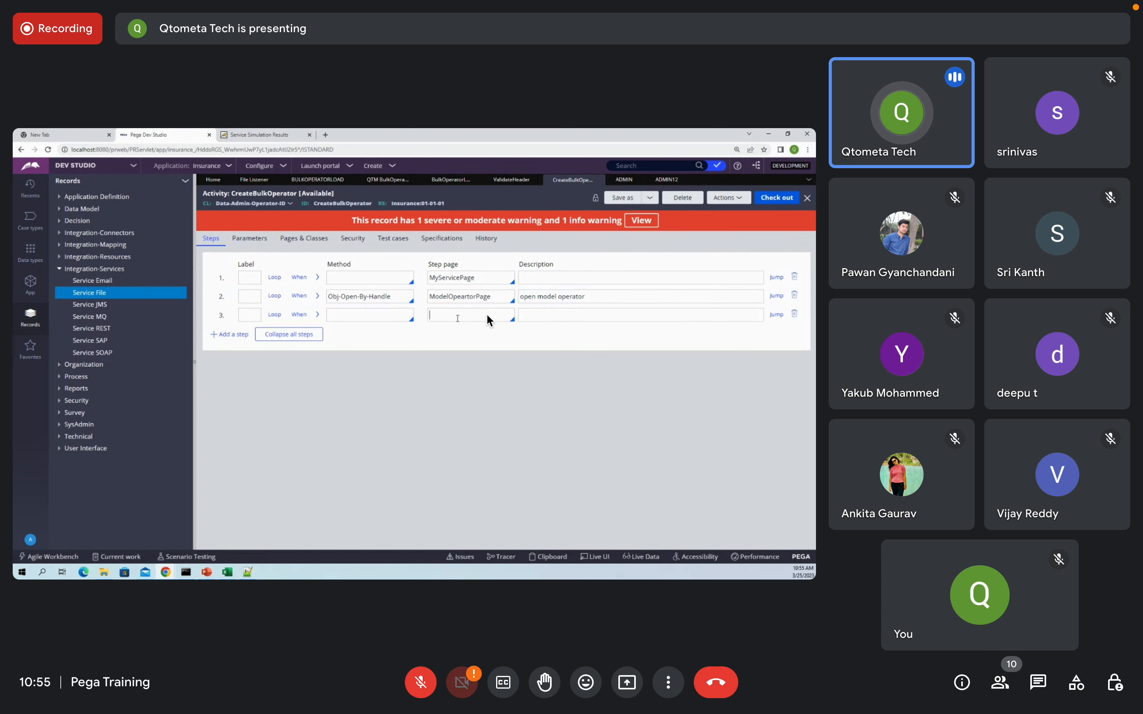
pyautogui.write('ModelOpeartorPage')
pyautogui.click(368, 315)
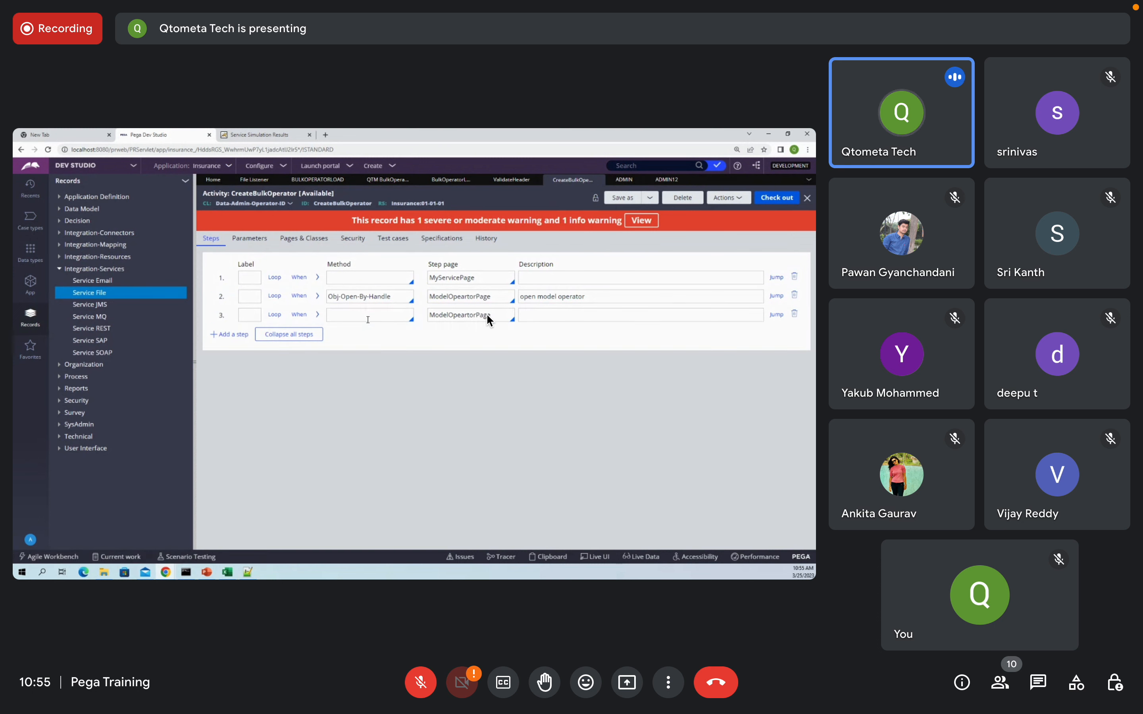
pyautogui.write('pro')
pyautogui.press('Down')
pyautogui.press('Down')
pyautogui.press('Down')
pyautogui.press('Down')
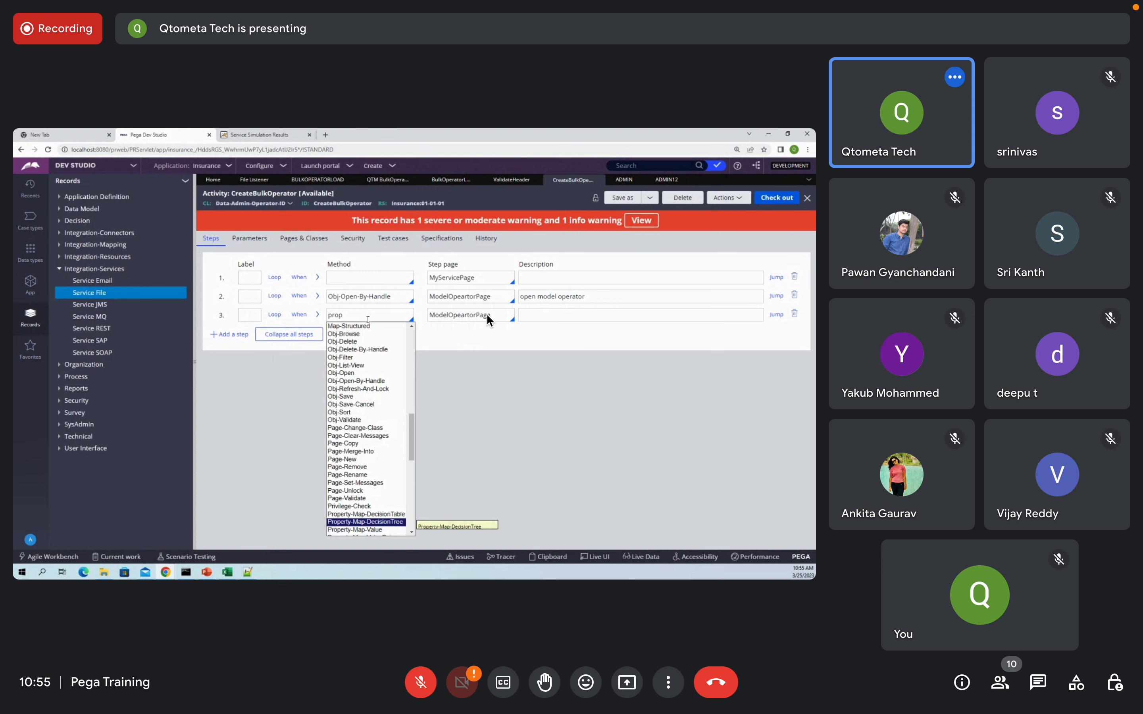
pyautogui.press('Down')
pyautogui.press('Down')
pyautogui.press('Down')
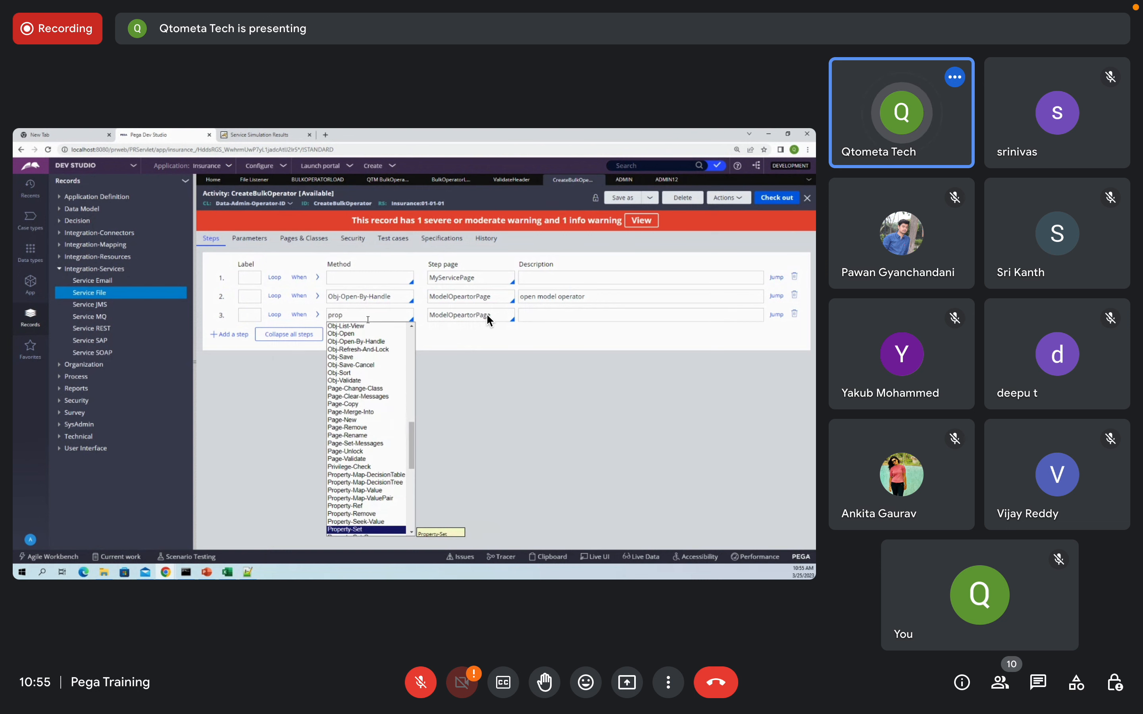
pyautogui.press('Return')
pyautogui.click(317, 314)
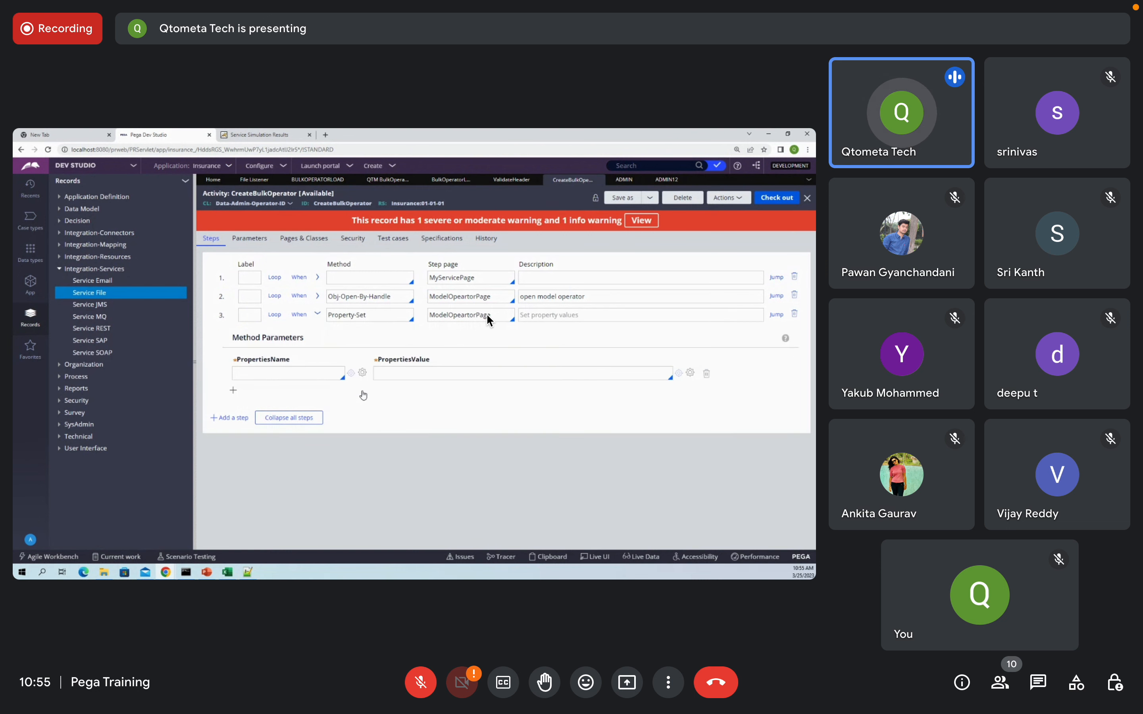
pyautogui.click(667, 179)
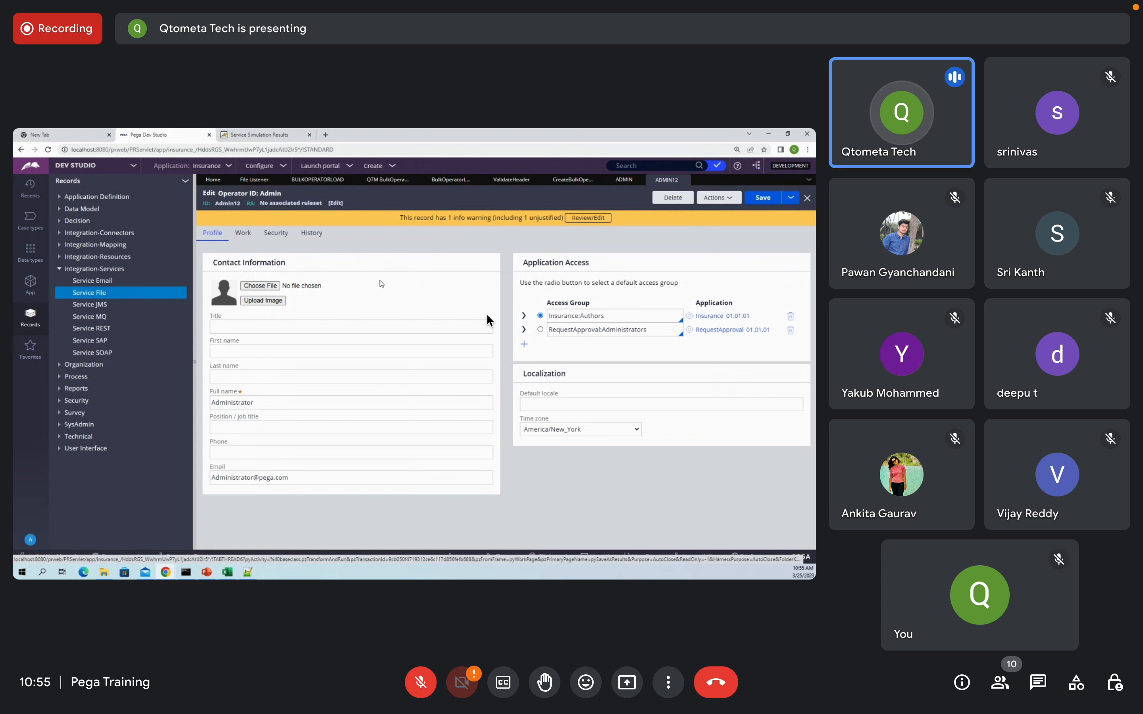
pyautogui.click(558, 184)
# Step: Set the property name to .pyUserIdentofier and put MyServicePage into PropertiesValue
pyautogui.write('.')
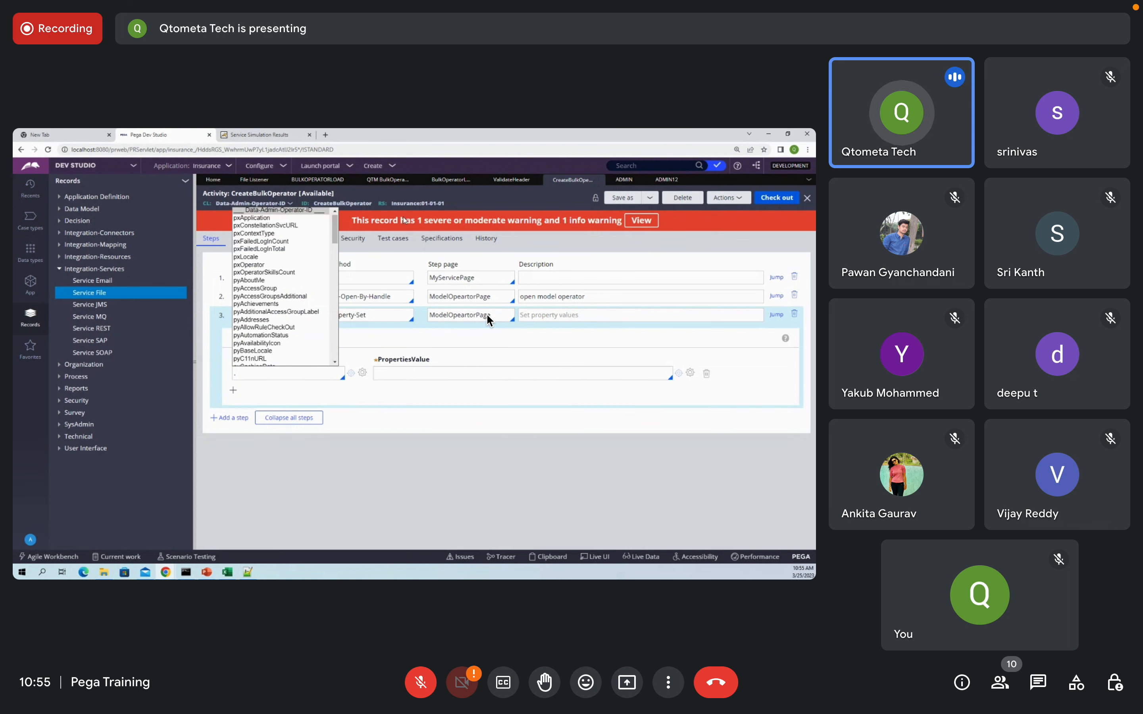
pyautogui.write('pyU')
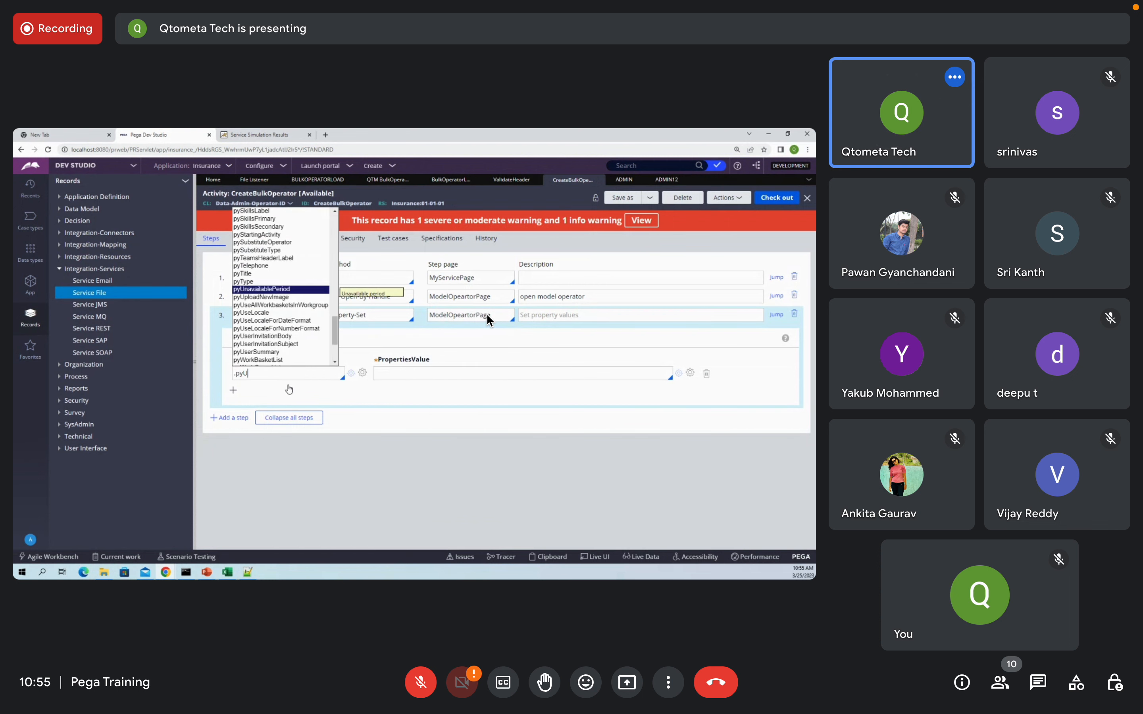
pyautogui.write('ser')
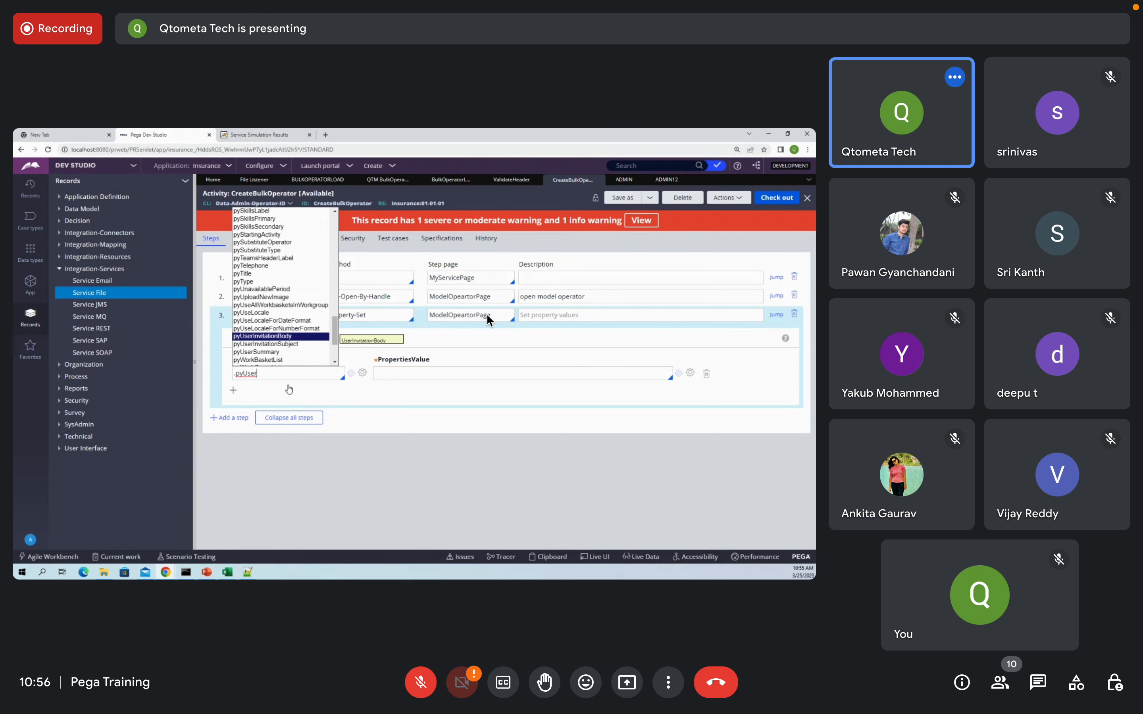
pyautogui.write('Identofier')
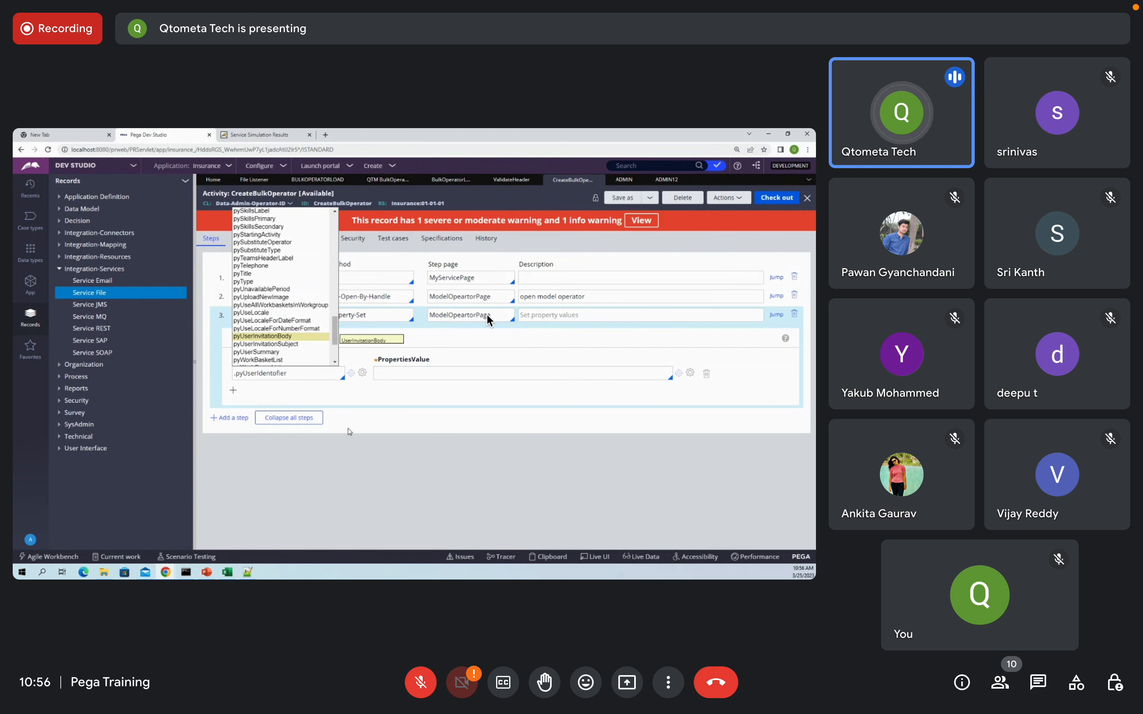
pyautogui.click(465, 435)
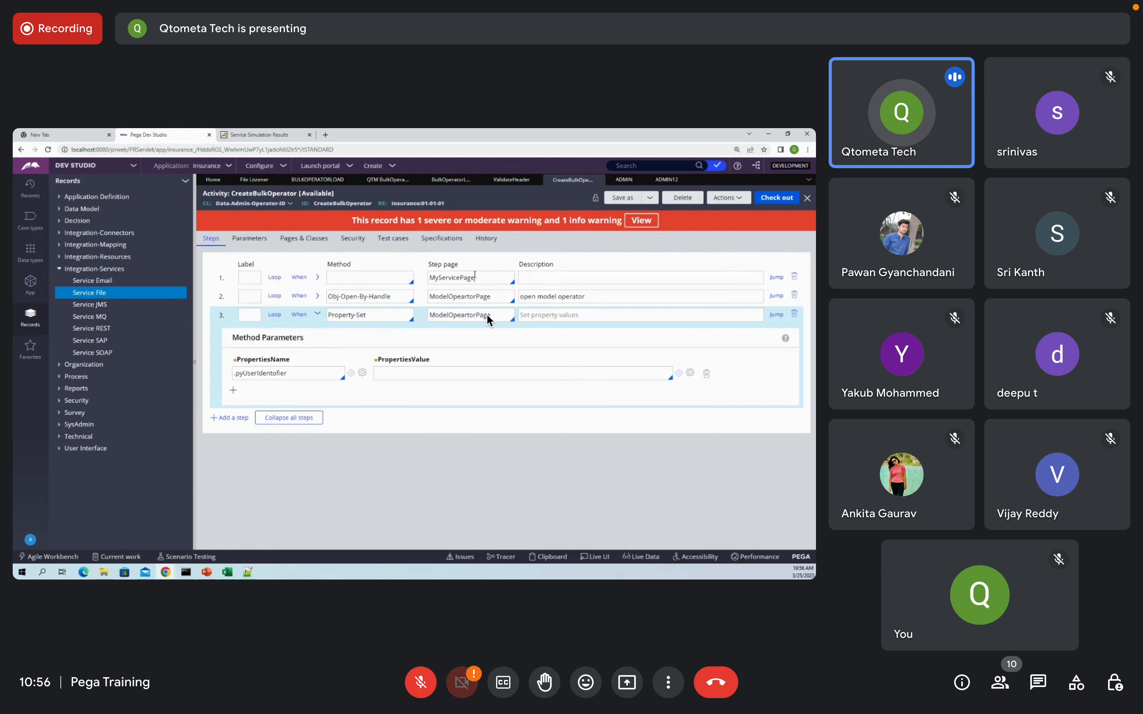
pyautogui.doubleClick(475, 275)
pyautogui.hotkey('ctrl', 'c')
pyautogui.click(425, 374)
pyautogui.hotkey('ctrl', 'v')
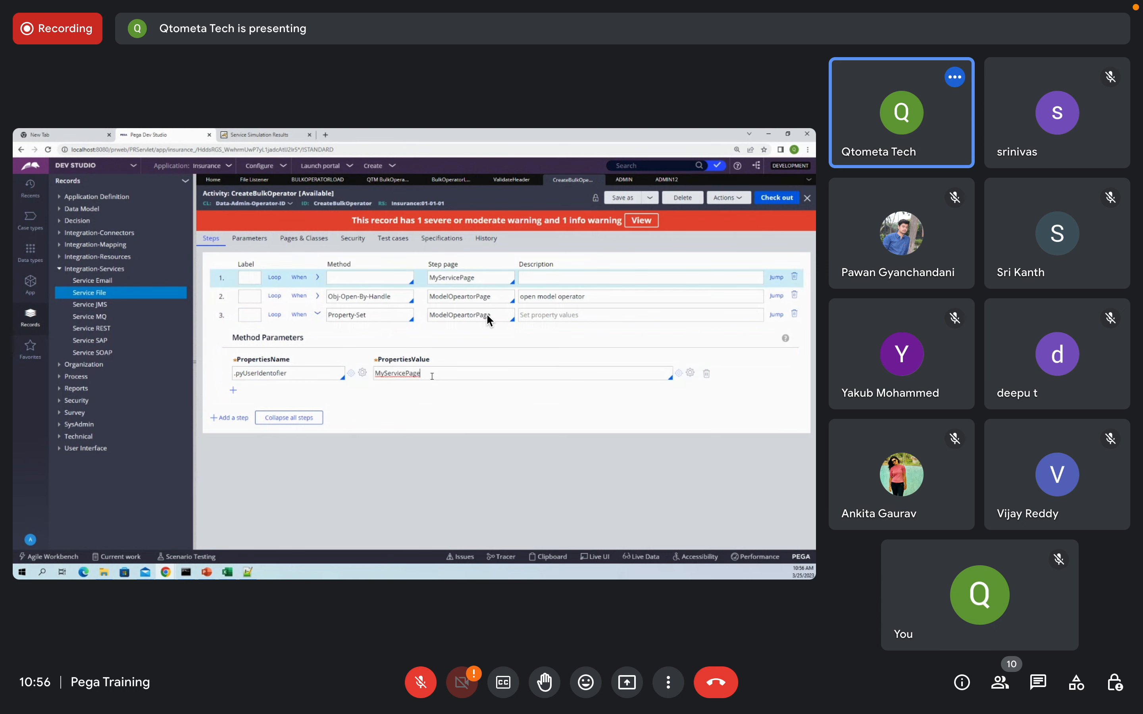
# Step: Complete the value as MyServicePage.pyUserIdentofier and add an empty new step
pyautogui.doubleClick(256, 373)
pyautogui.hotkey('ctrl', 'c')
pyautogui.click(459, 373)
pyautogui.write('.')
pyautogui.hotkey('ctrl', 'v')
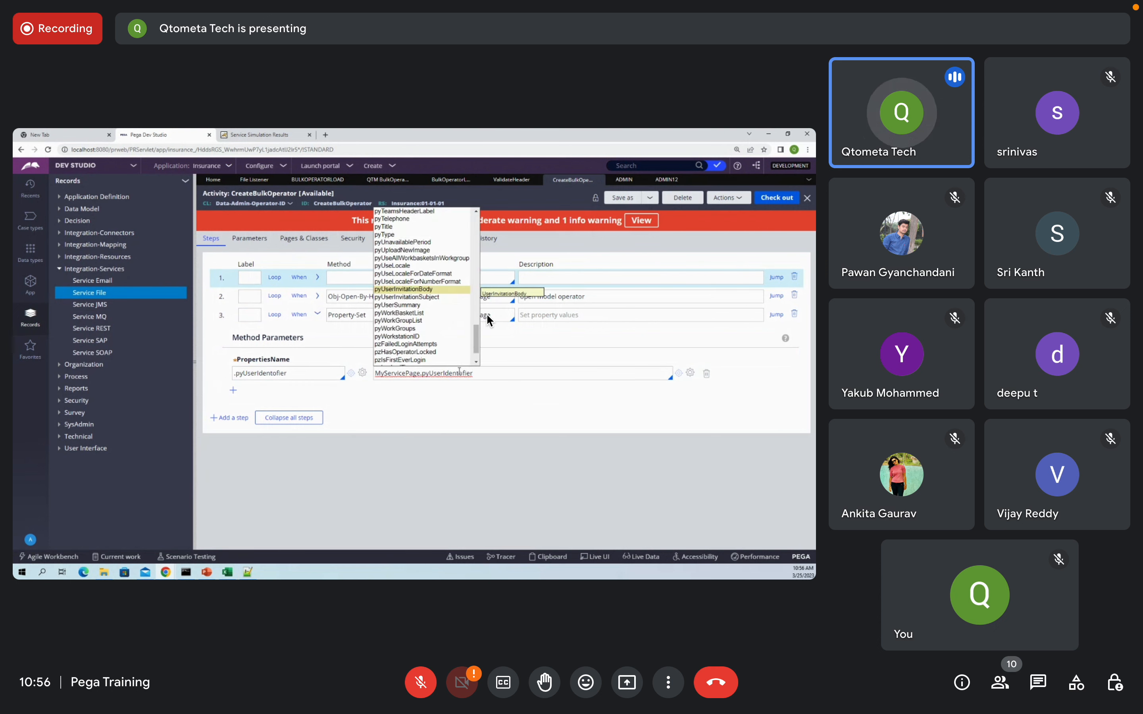
pyautogui.click(487, 485)
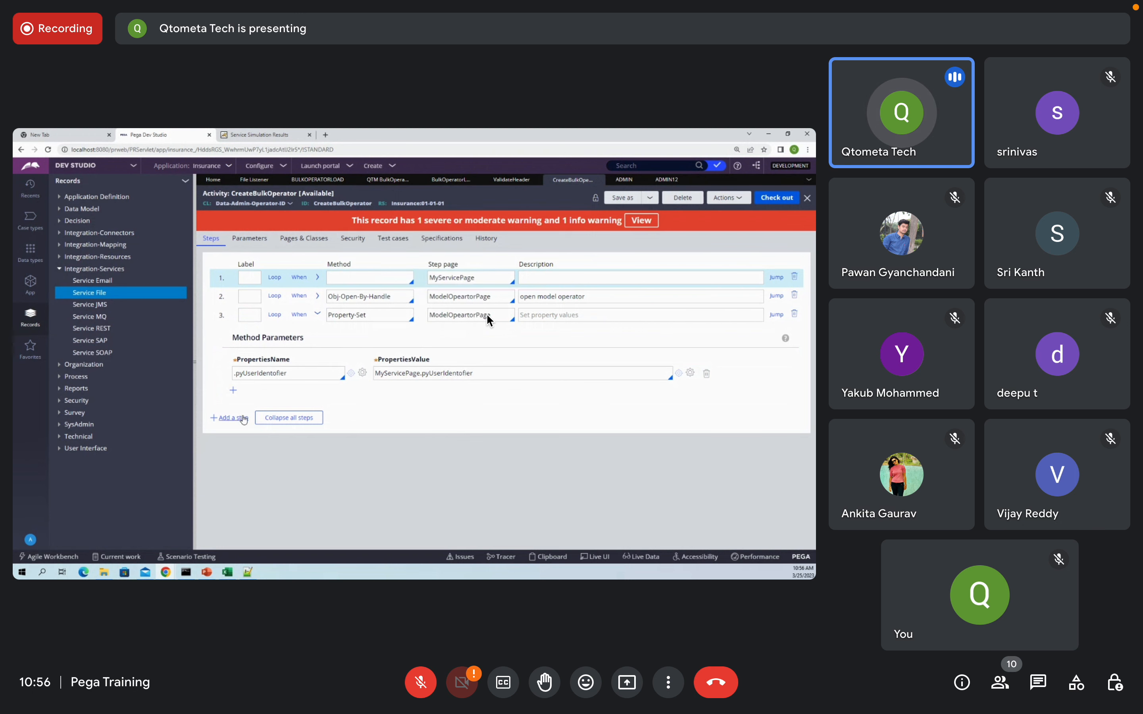
pyautogui.click(240, 419)
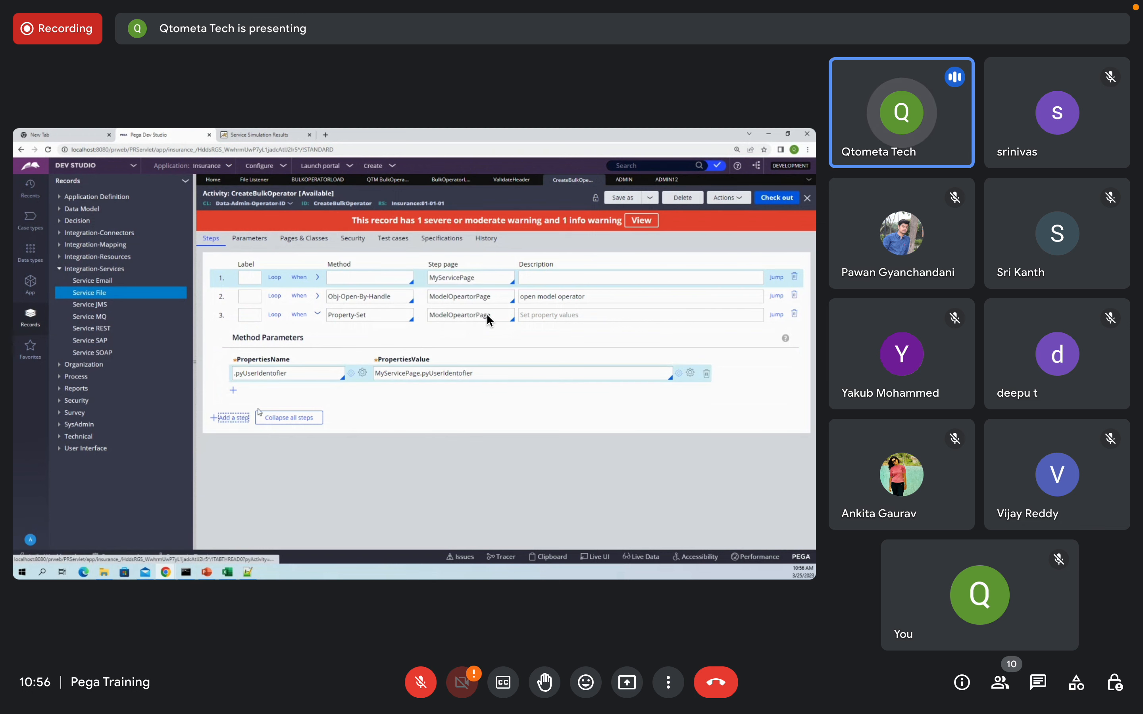
# Step: Remove the blank step 2 and insert a new empty step after step 3
pyautogui.click(795, 296)
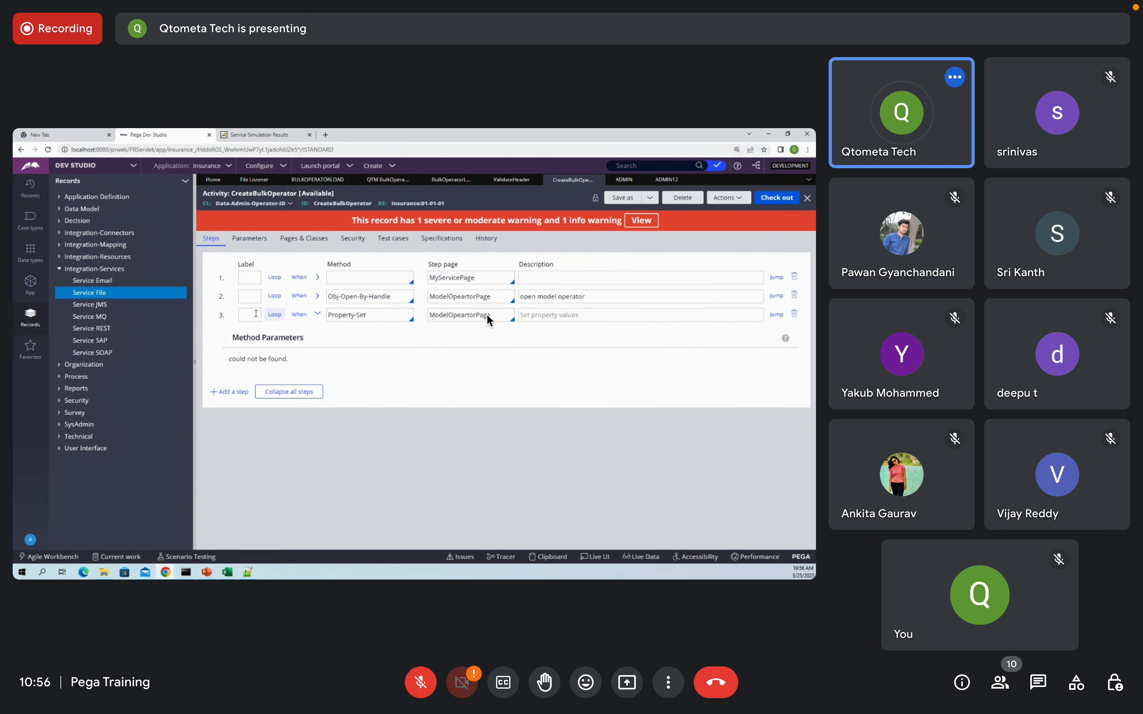
pyautogui.rightClick(220, 313)
pyautogui.click(245, 434)
# Step: Make step 4 run obj-save on ModelOpeartorPage, then show the Pages & Classes declarations
pyautogui.doubleClick(476, 296)
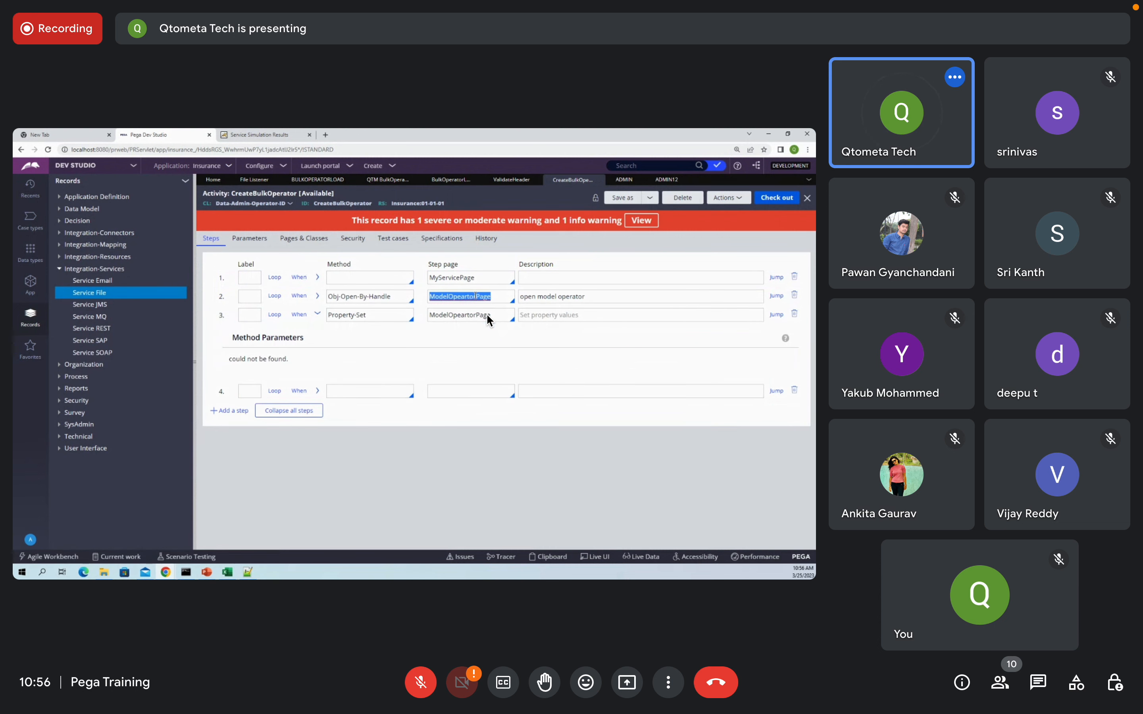
pyautogui.click(451, 392)
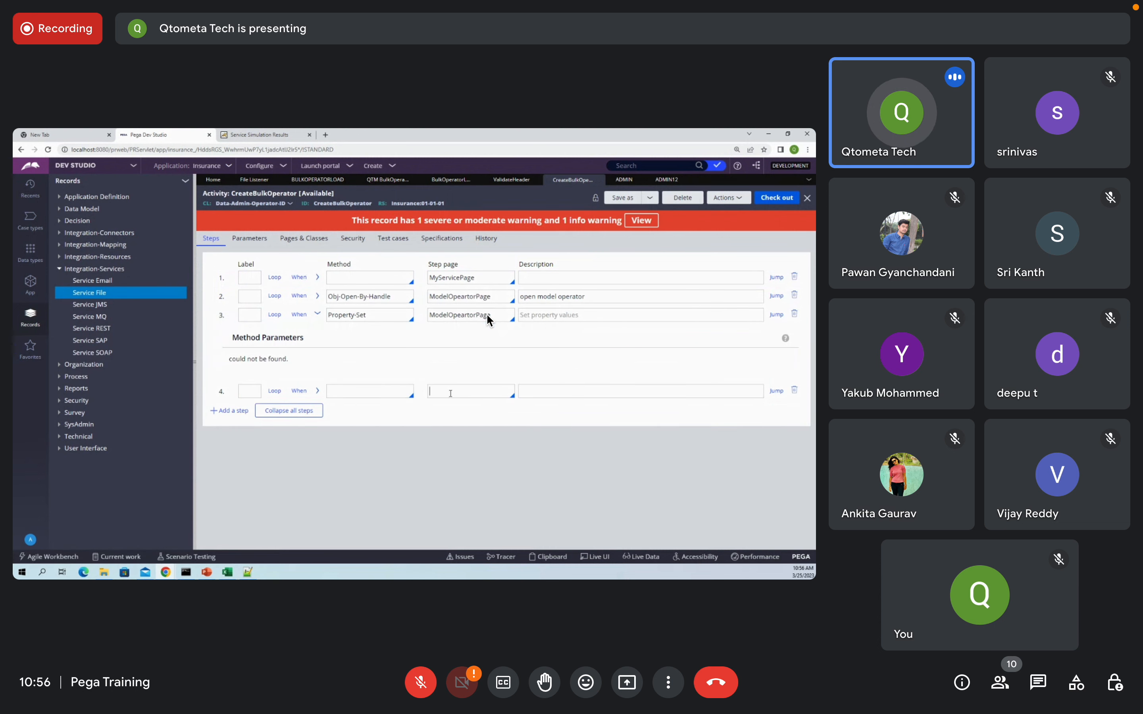
pyautogui.hotkey('ctrl', 'v')
pyautogui.click(398, 385)
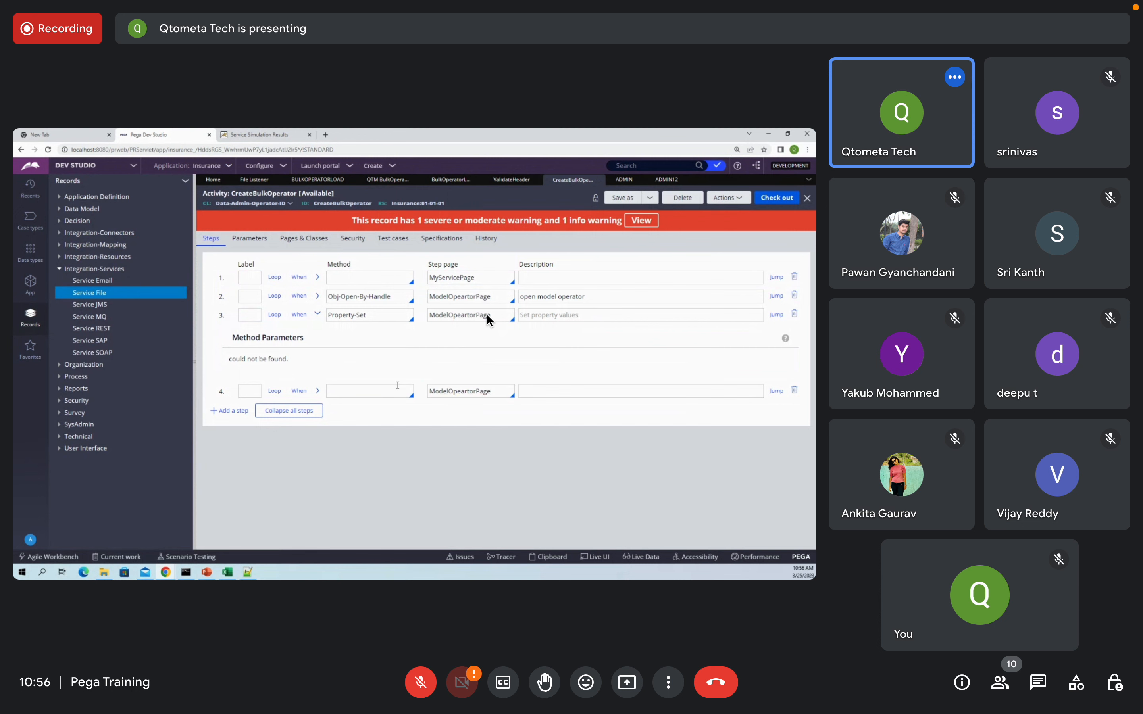
pyautogui.write('obj-save')
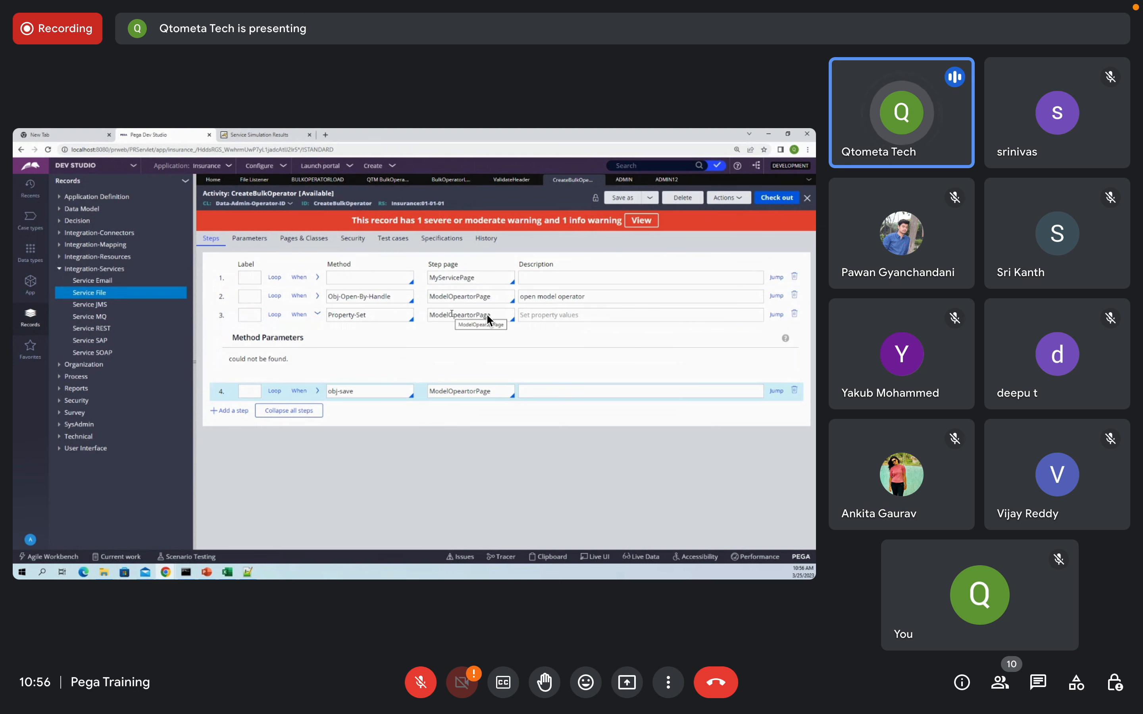
pyautogui.click(314, 239)
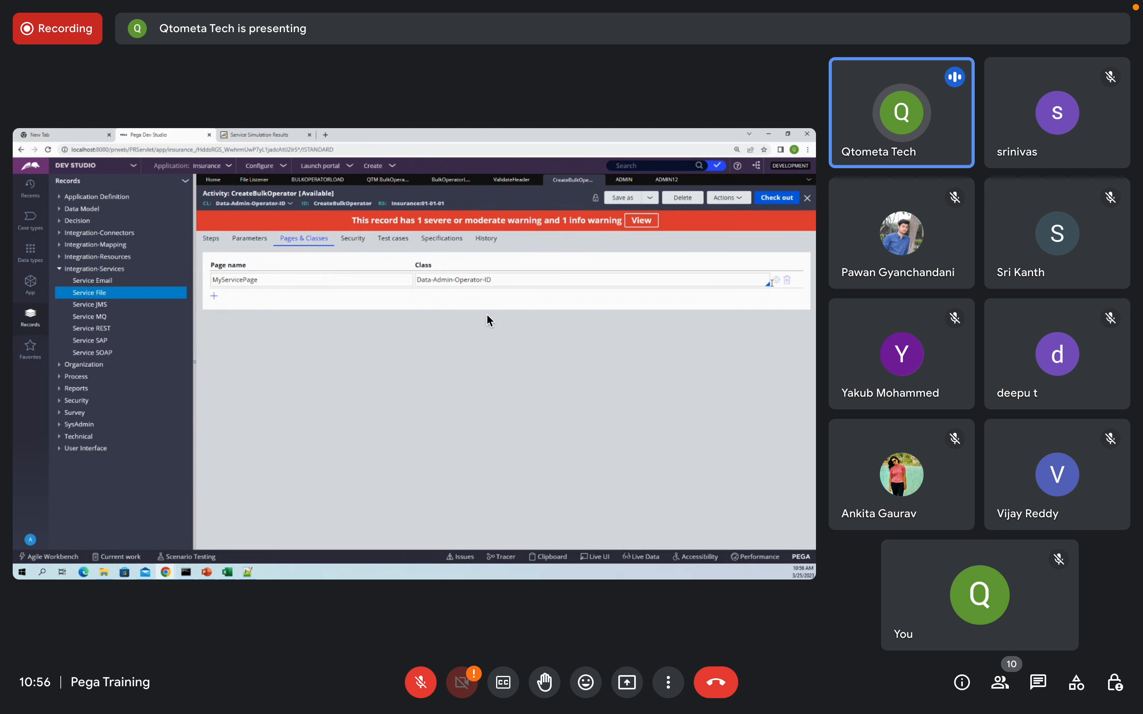
# Step: Inspect the Data-Admin-Operator-ID class and ADMIN operator record, then bring up the Excel Test sheet
pyautogui.click(777, 280)
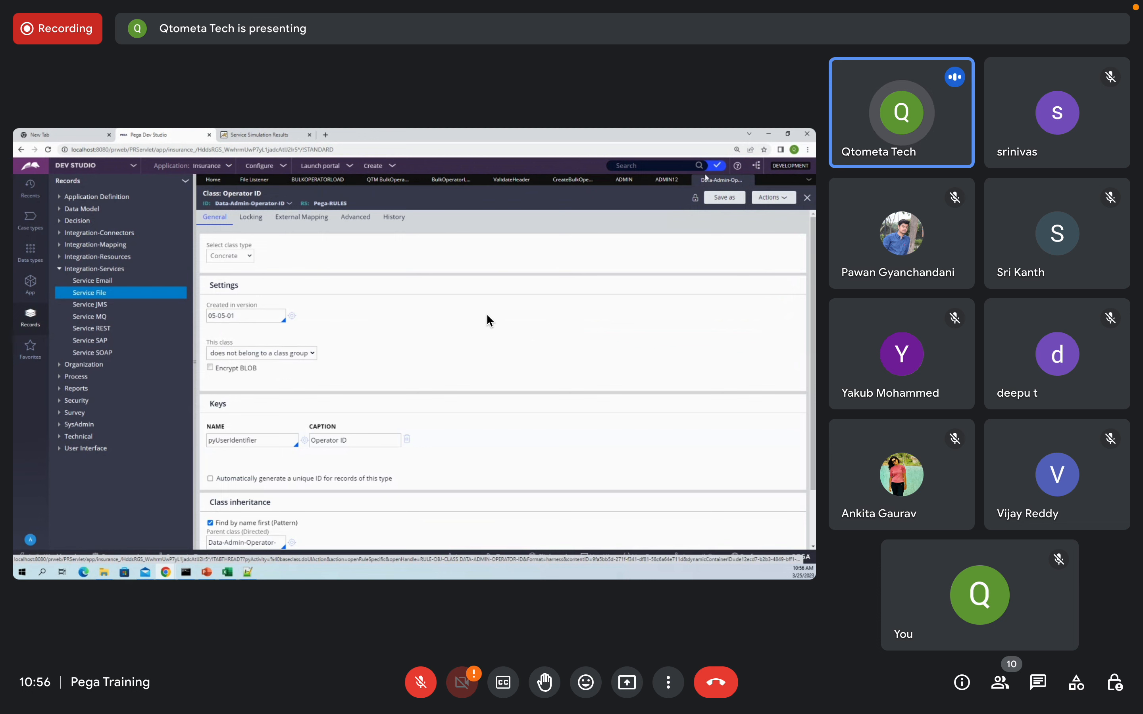
pyautogui.click(751, 181)
pyautogui.click(640, 185)
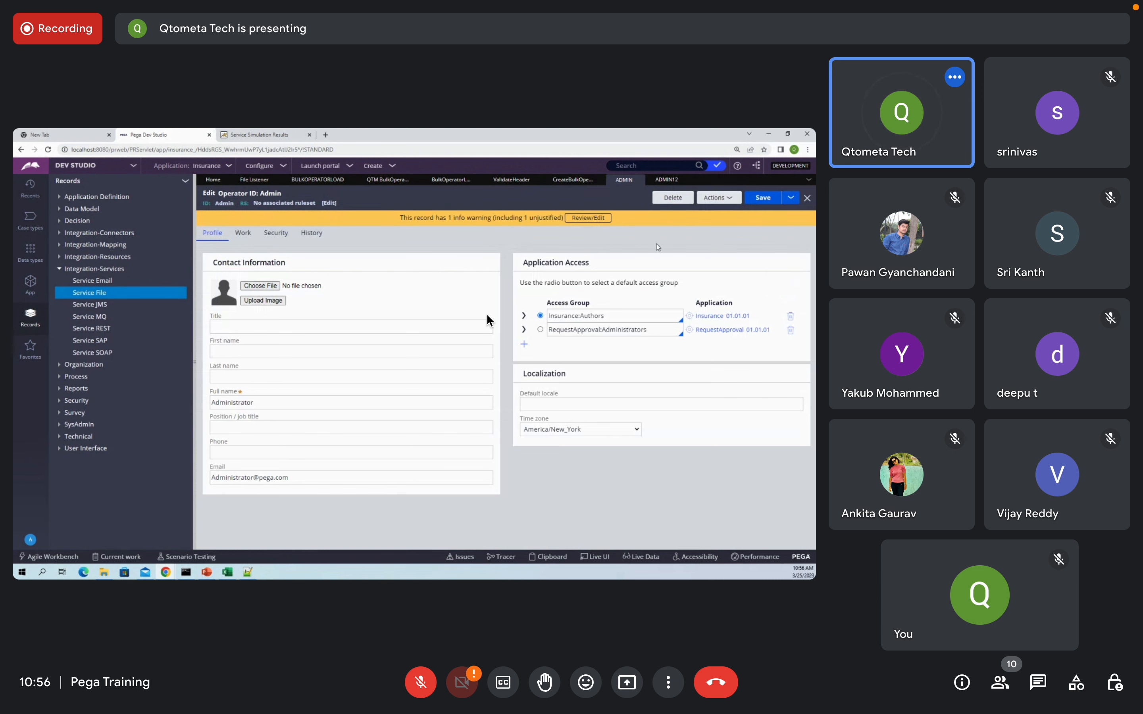
pyautogui.click(562, 179)
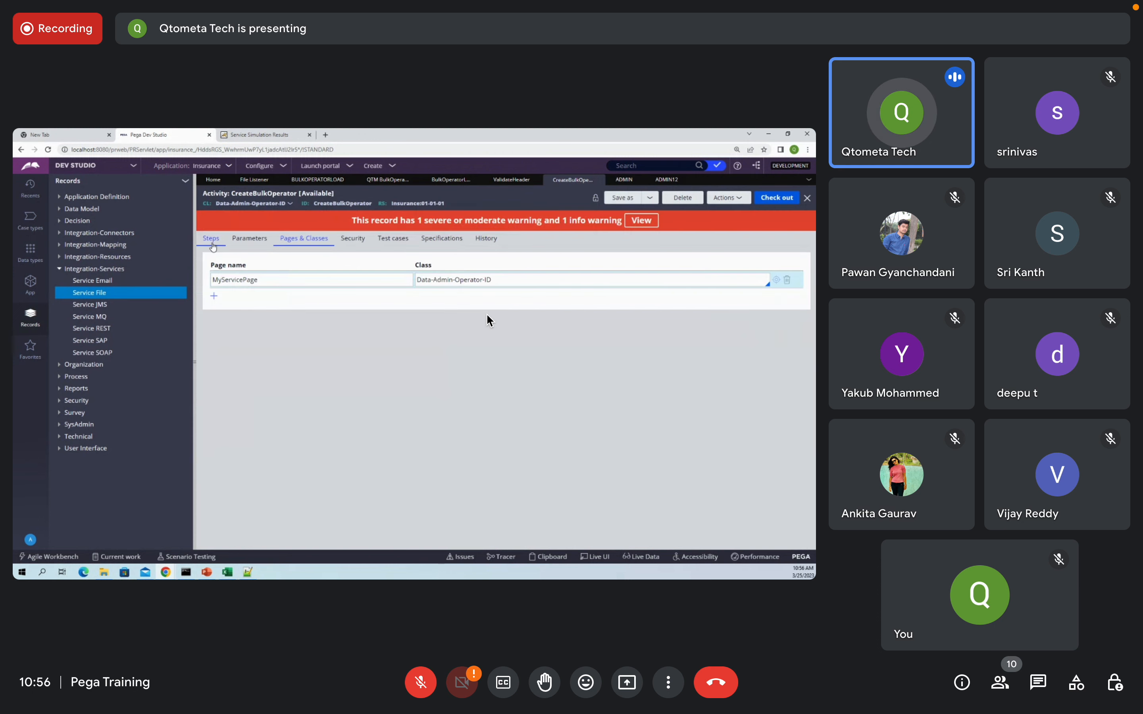
pyautogui.click(227, 572)
# Step: Select the first employee ID in cell A2, then minimize Excel back to Pega
pyautogui.click(161, 381)
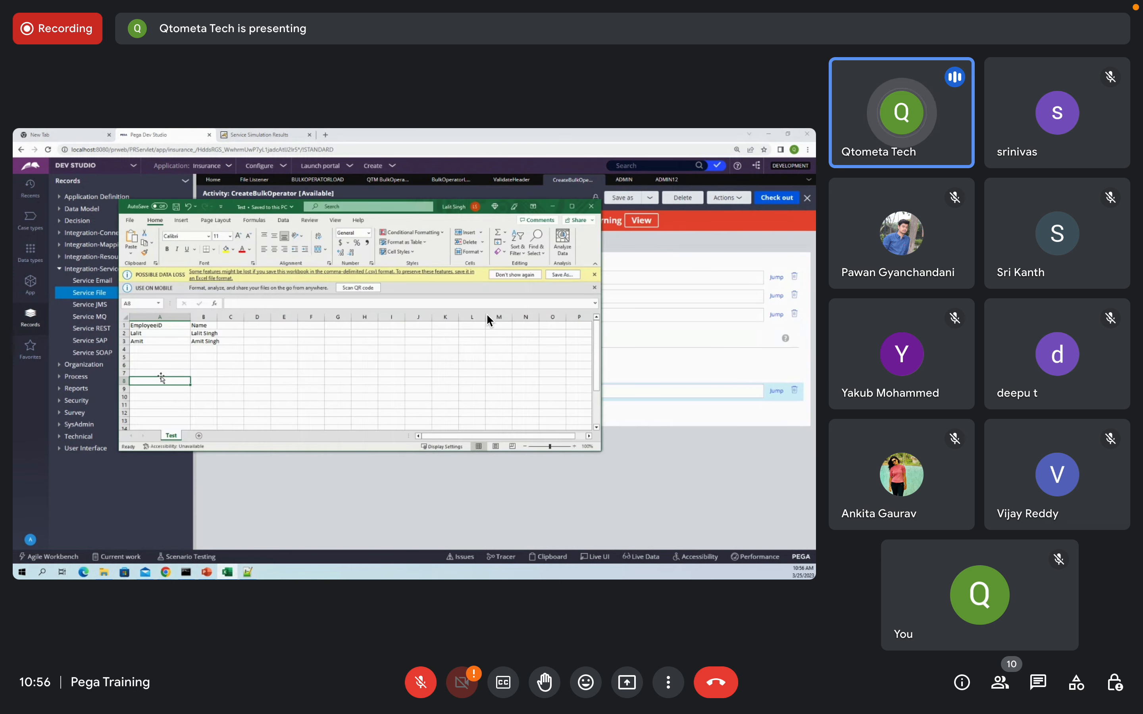
pyautogui.click(153, 333)
pyautogui.moveTo(153, 333); pyautogui.dragTo(130, 334)
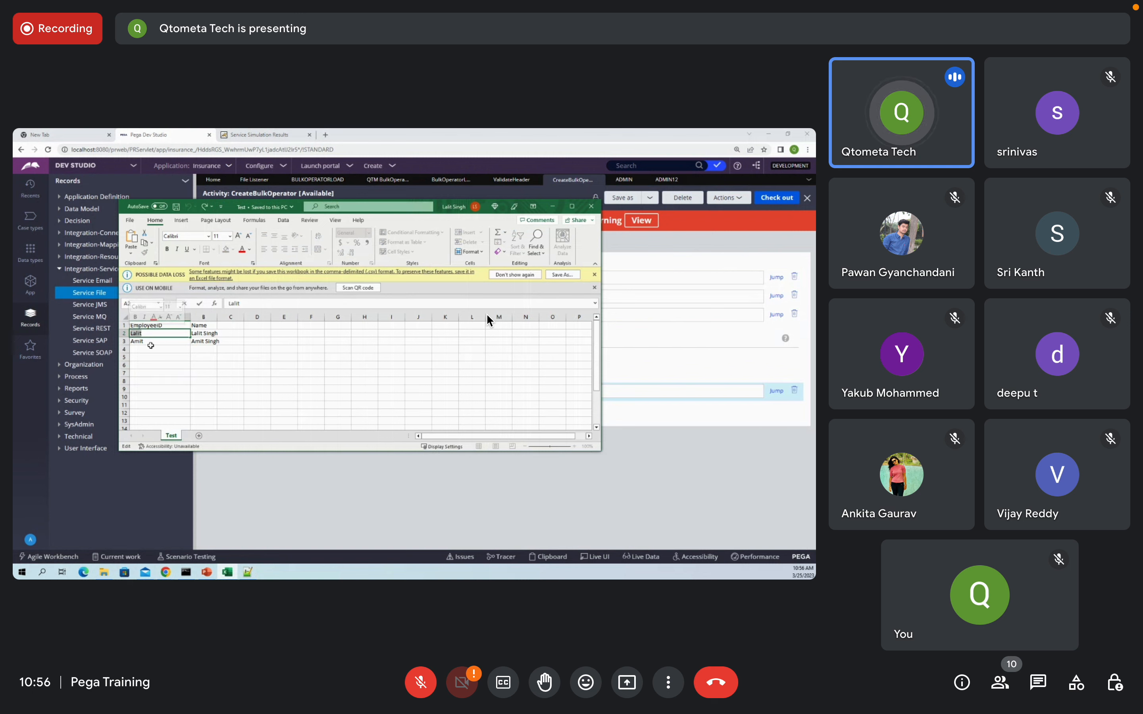
pyautogui.click(446, 506)
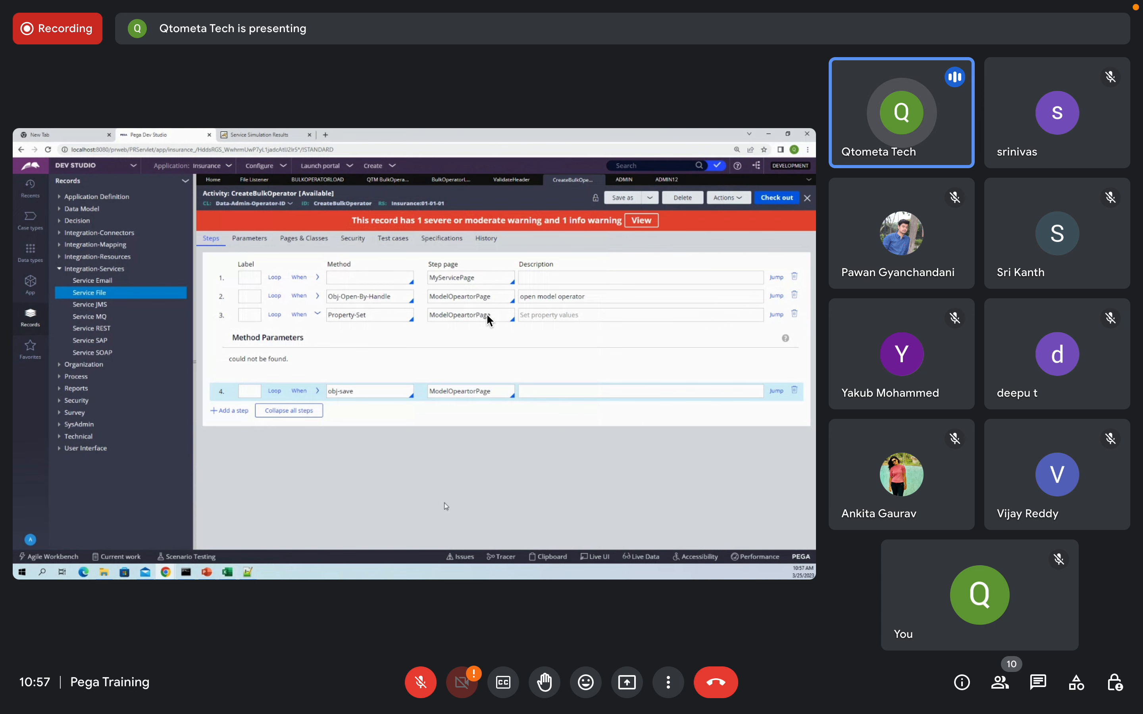
# Step: Switch to the ADMIN operator record tab
pyautogui.click(623, 180)
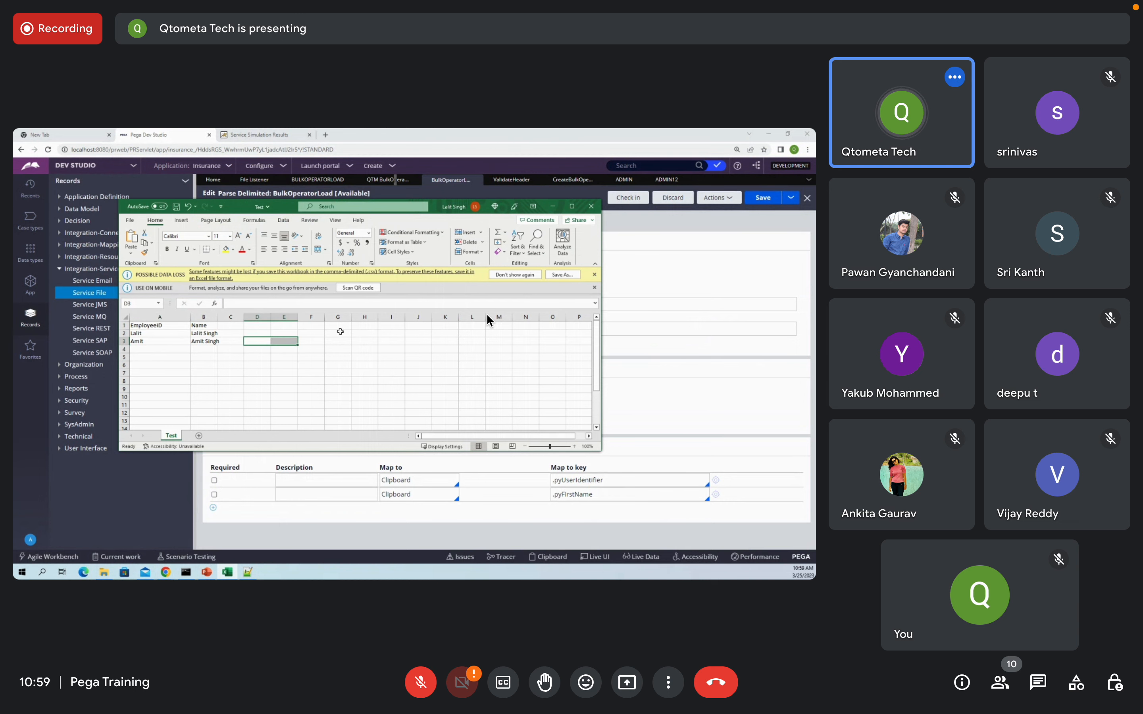
# Step: Return to the Parse Delimited rule and focus its .pyFirstName field mapping
pyautogui.click(356, 515)
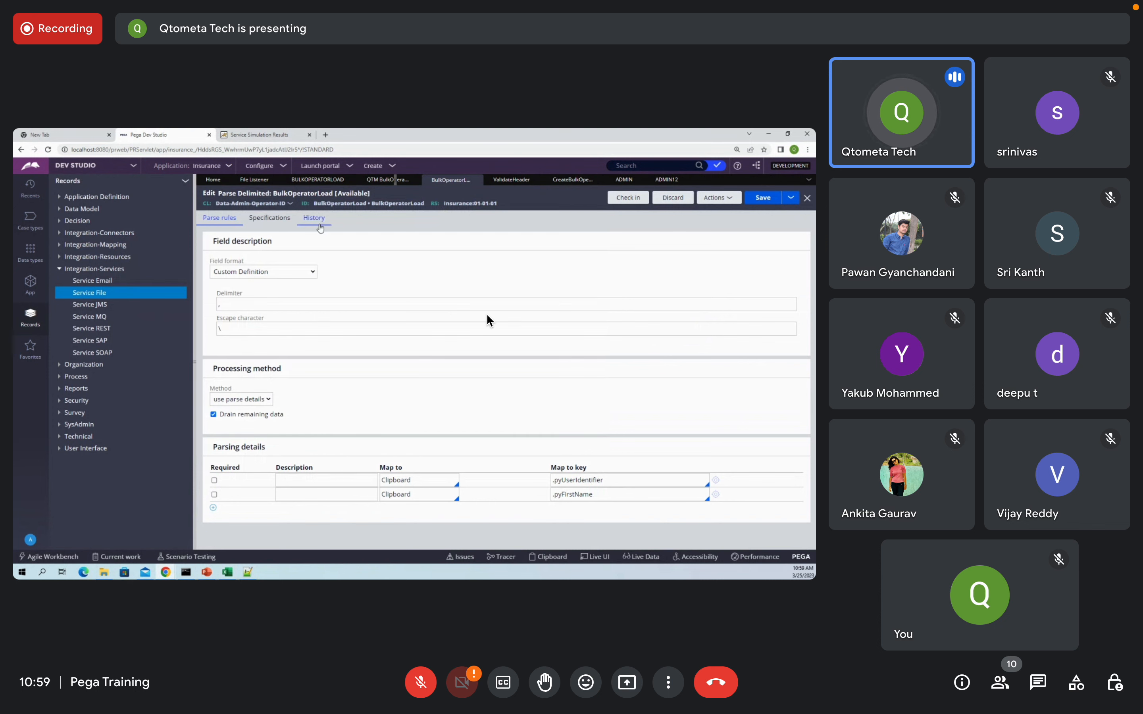
pyautogui.click(605, 494)
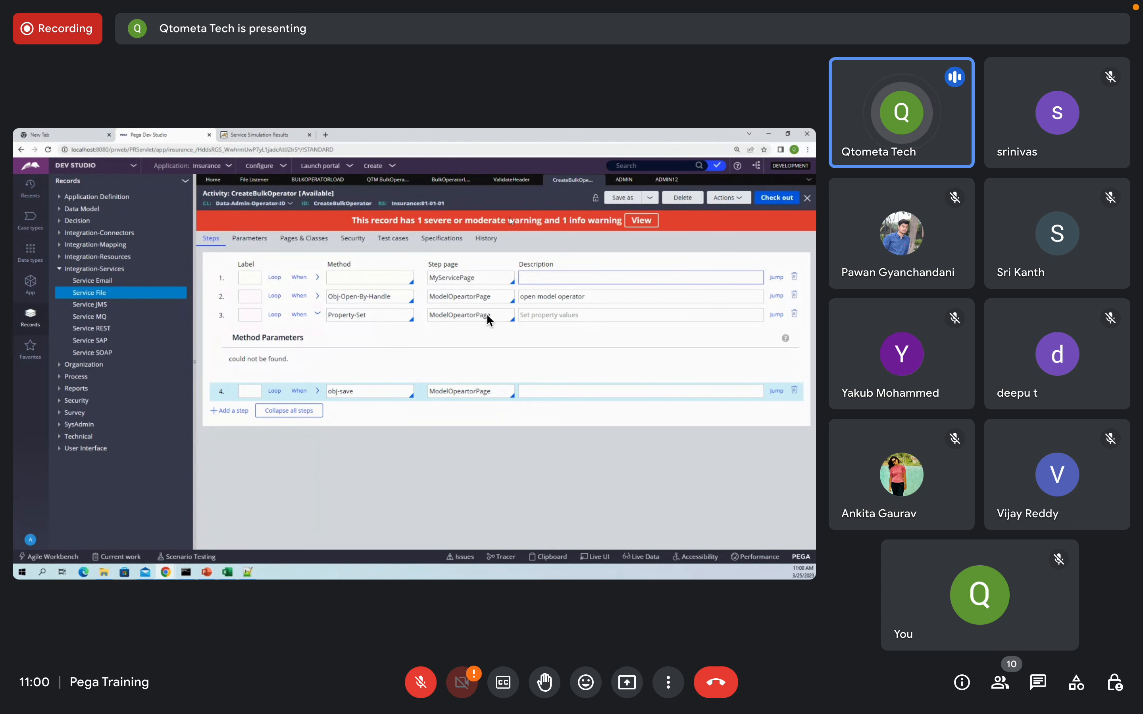
# Step: Switch to the BulkOperatorLoad Parse Delimited rule tab
pyautogui.click(452, 179)
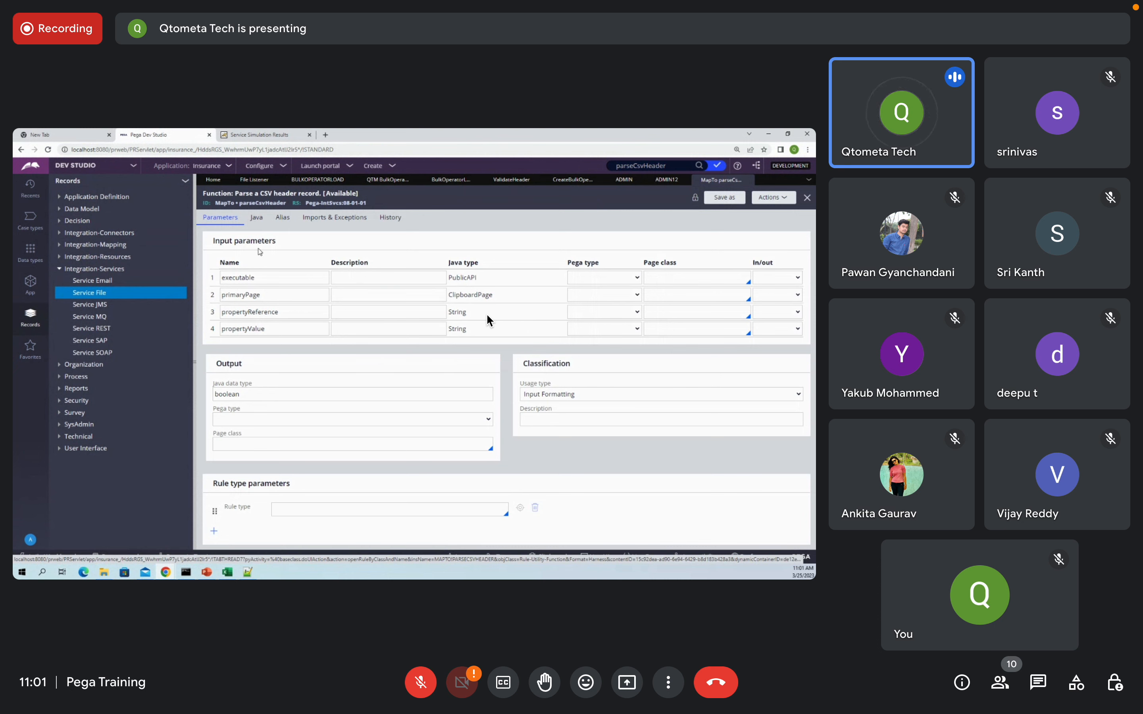
pyautogui.click(256, 218)
pyautogui.scroll(-12, 381, 444)
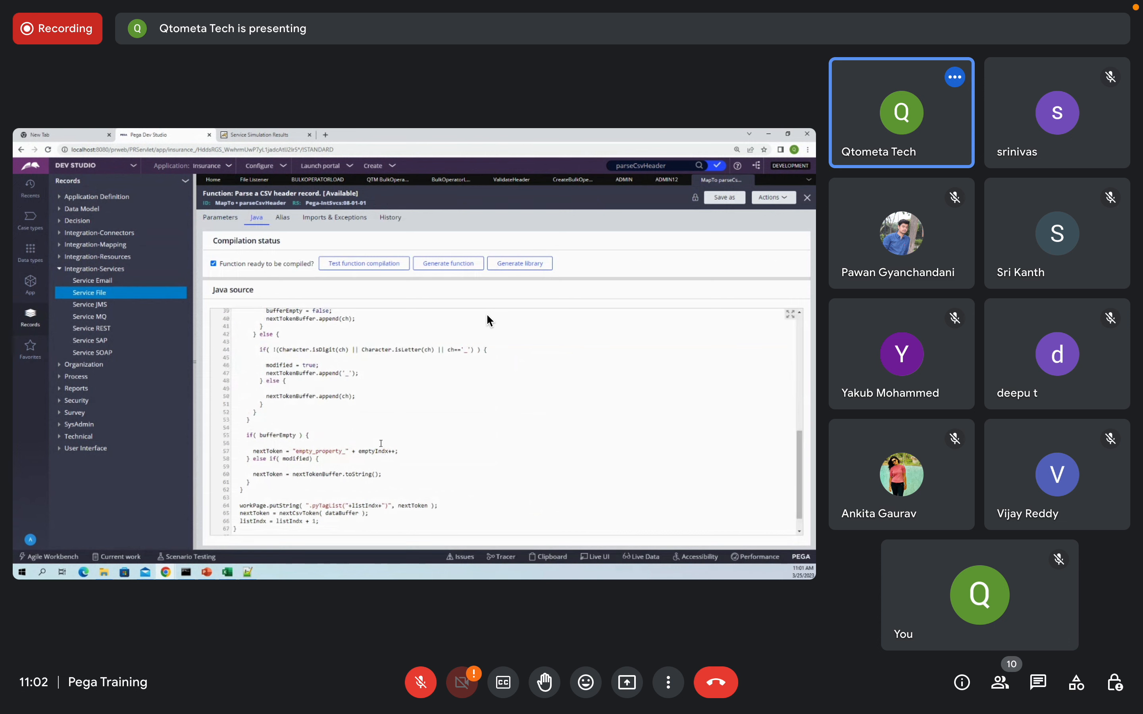
pyautogui.scroll(-1, 381, 444)
pyautogui.scroll(14, 382, 446)
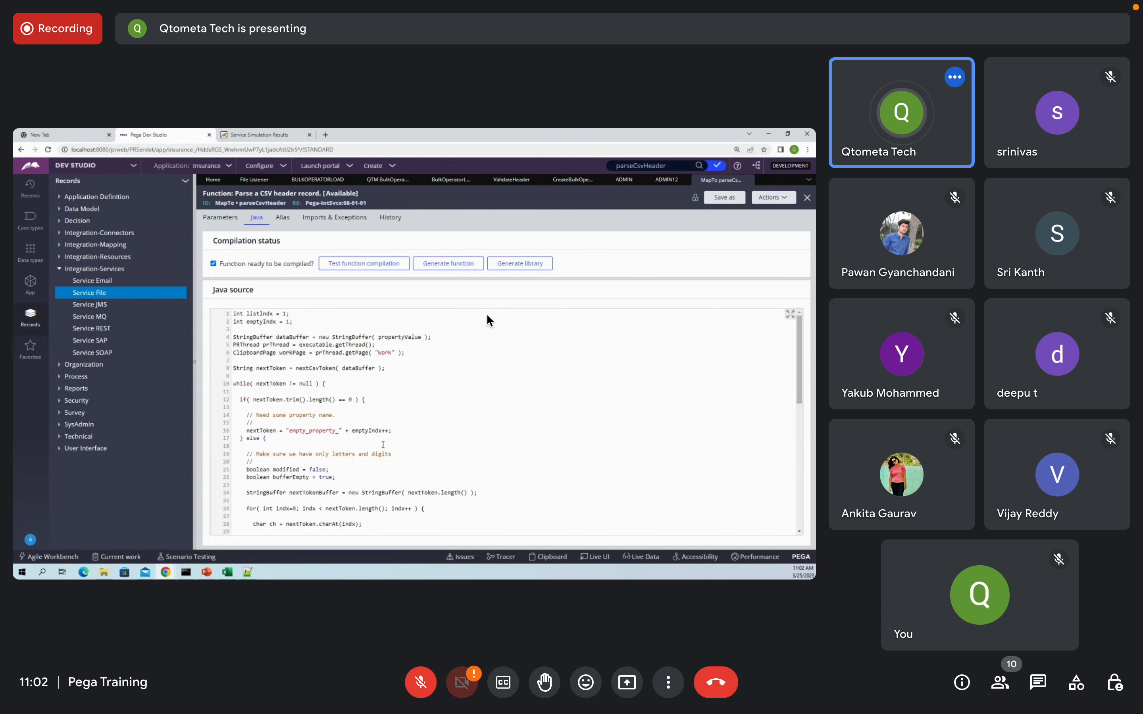
# Step: Close parseCsvHeader and inspect parse segment row 1: Map to parseCsvHeader, activity ValidateHeader
pyautogui.click(747, 181)
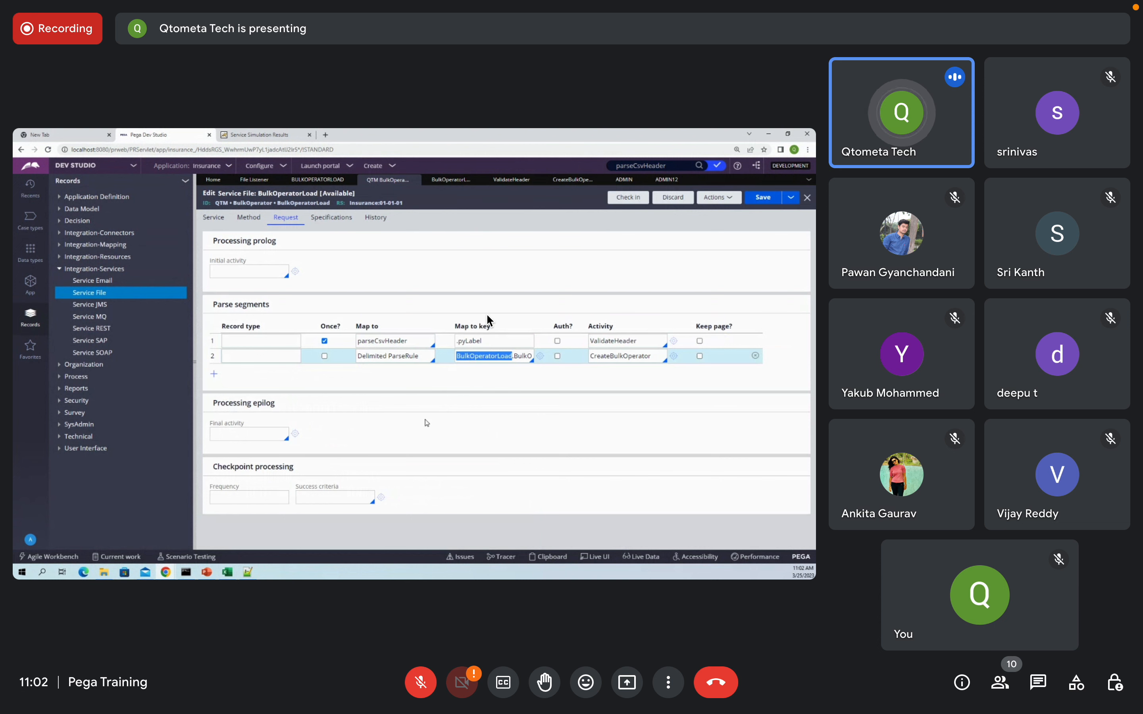
pyautogui.click(373, 339)
pyautogui.doubleClick(378, 340)
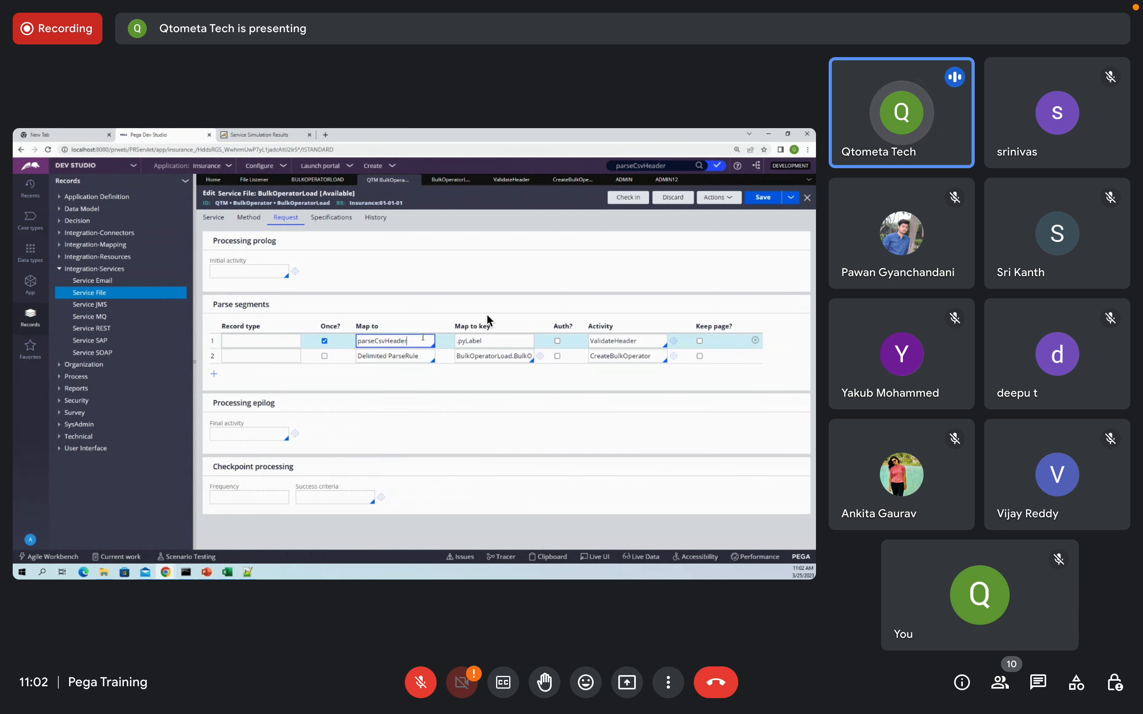
pyautogui.click(419, 378)
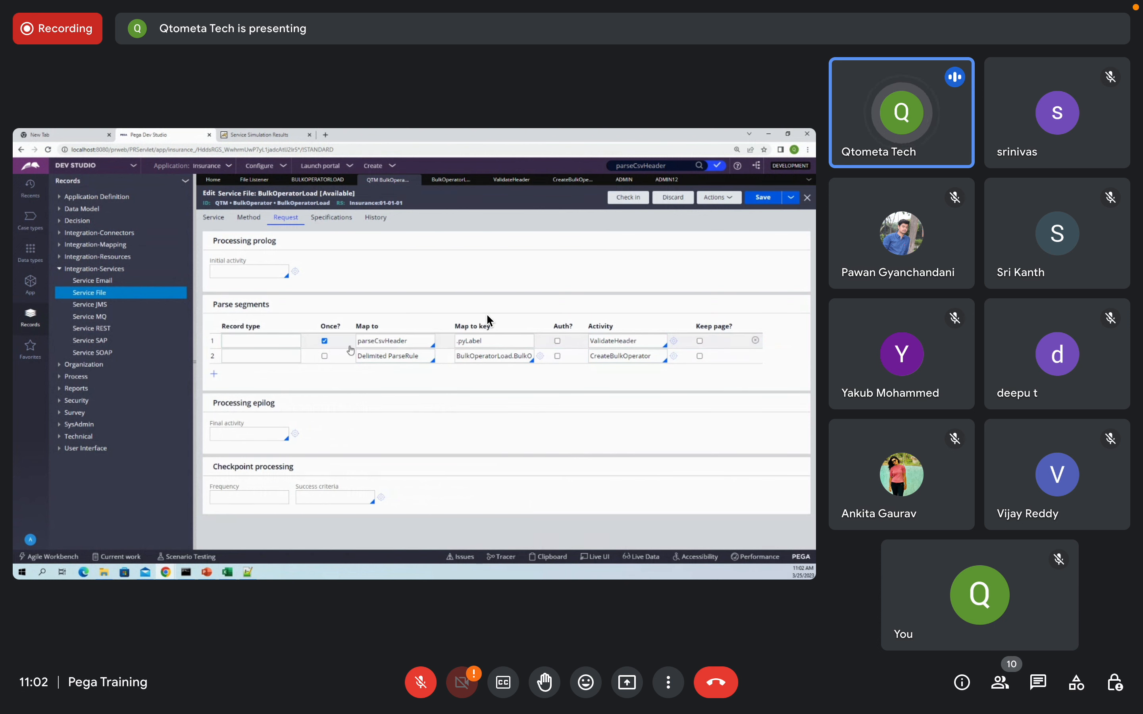
pyautogui.doubleClick(611, 338)
pyautogui.click(584, 450)
pyautogui.click(397, 339)
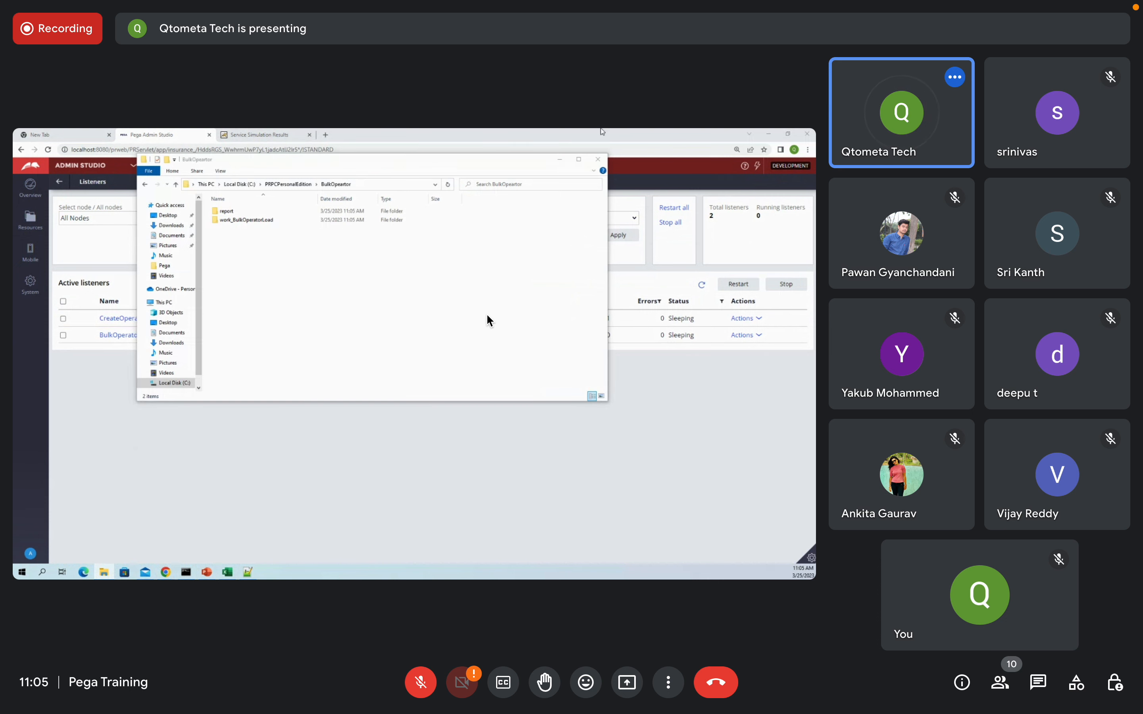
# Step: Select the desktop Test file and review the Simulate File Service Execution file content
pyautogui.click(768, 135)
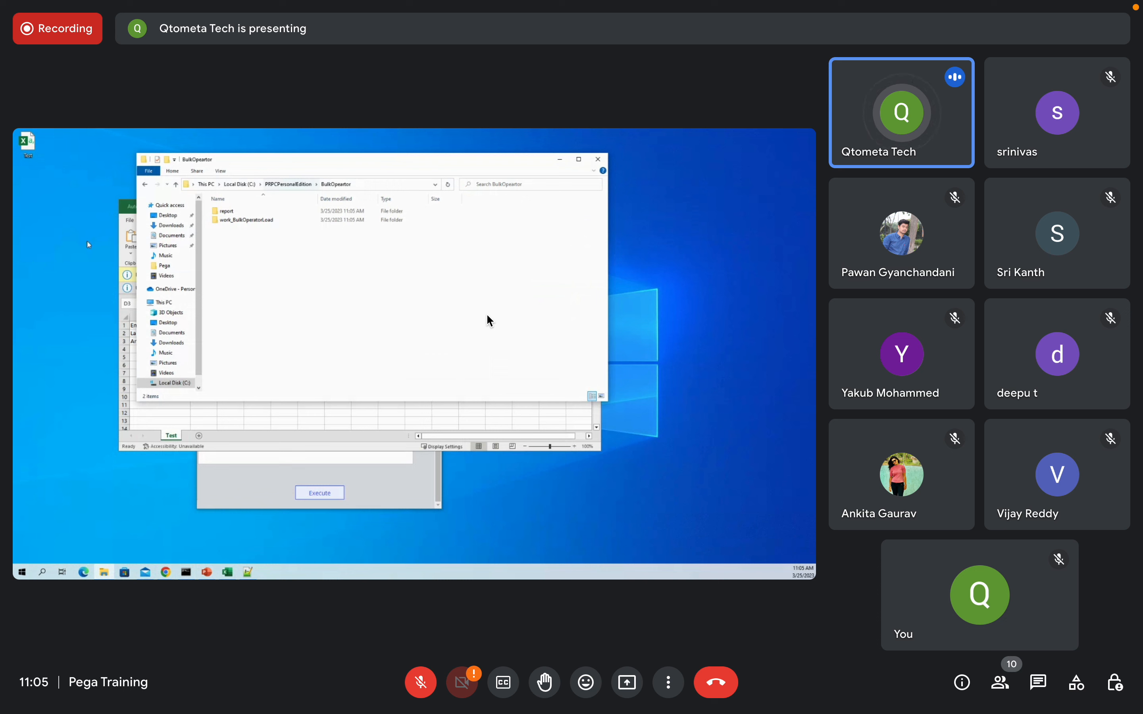
pyautogui.click(28, 144)
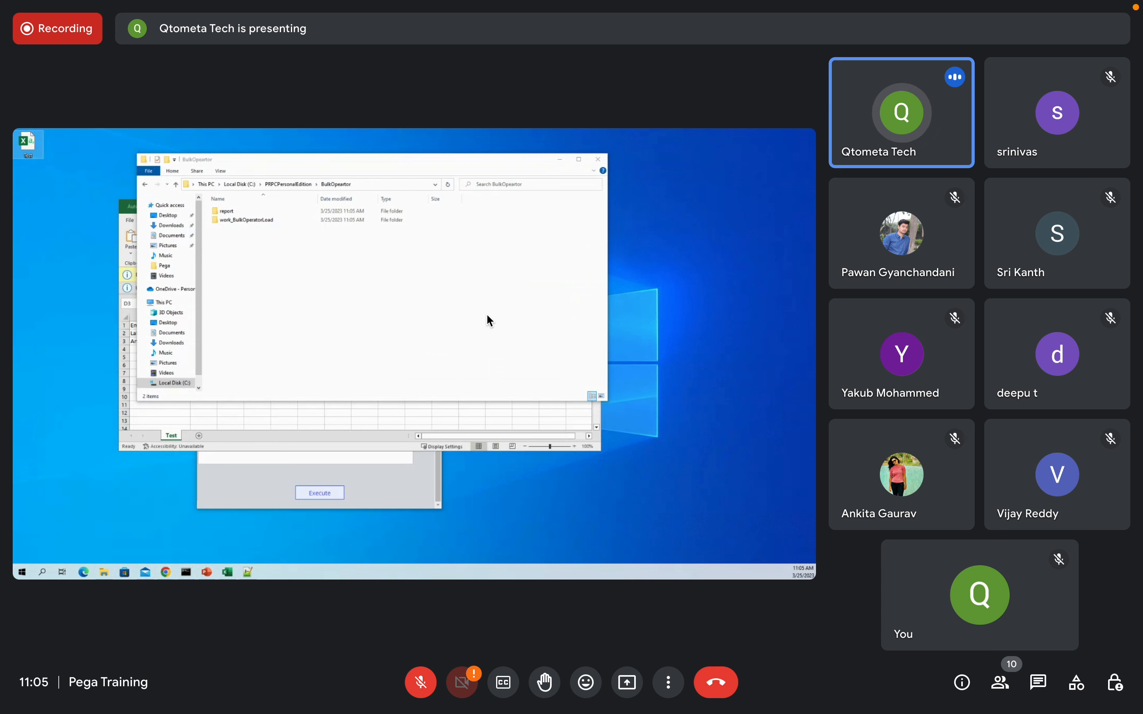
pyautogui.click(395, 486)
pyautogui.click(268, 323)
pyautogui.hotkey('ctrl', 'a')
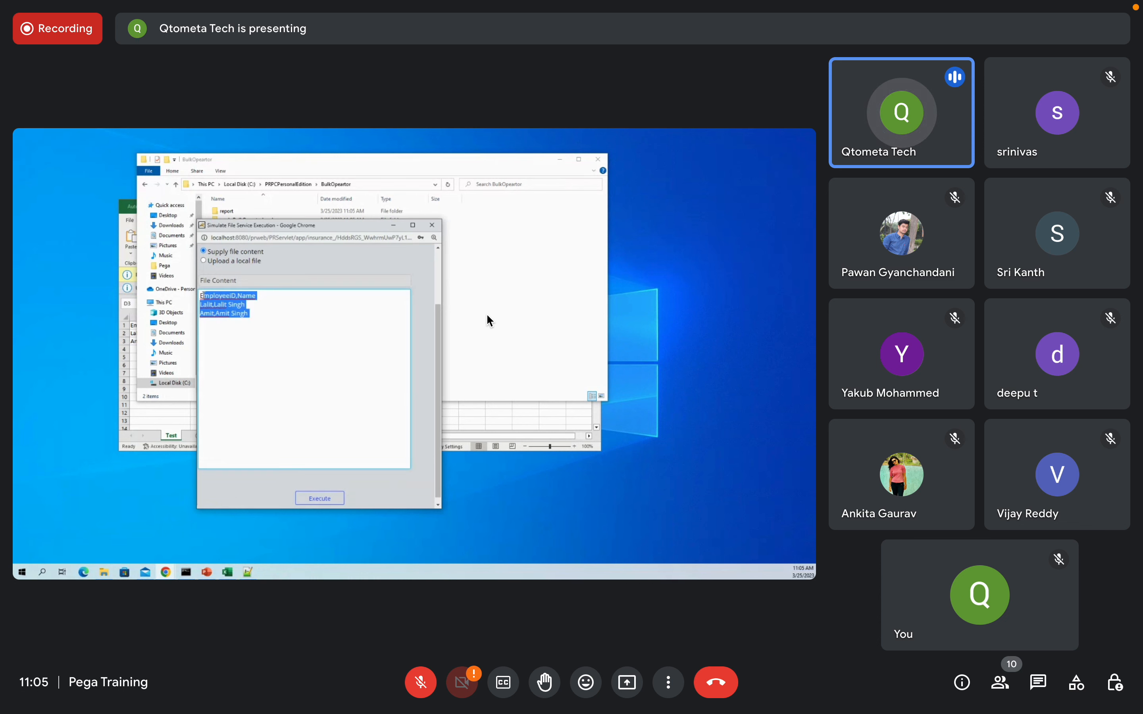
pyautogui.click(291, 338)
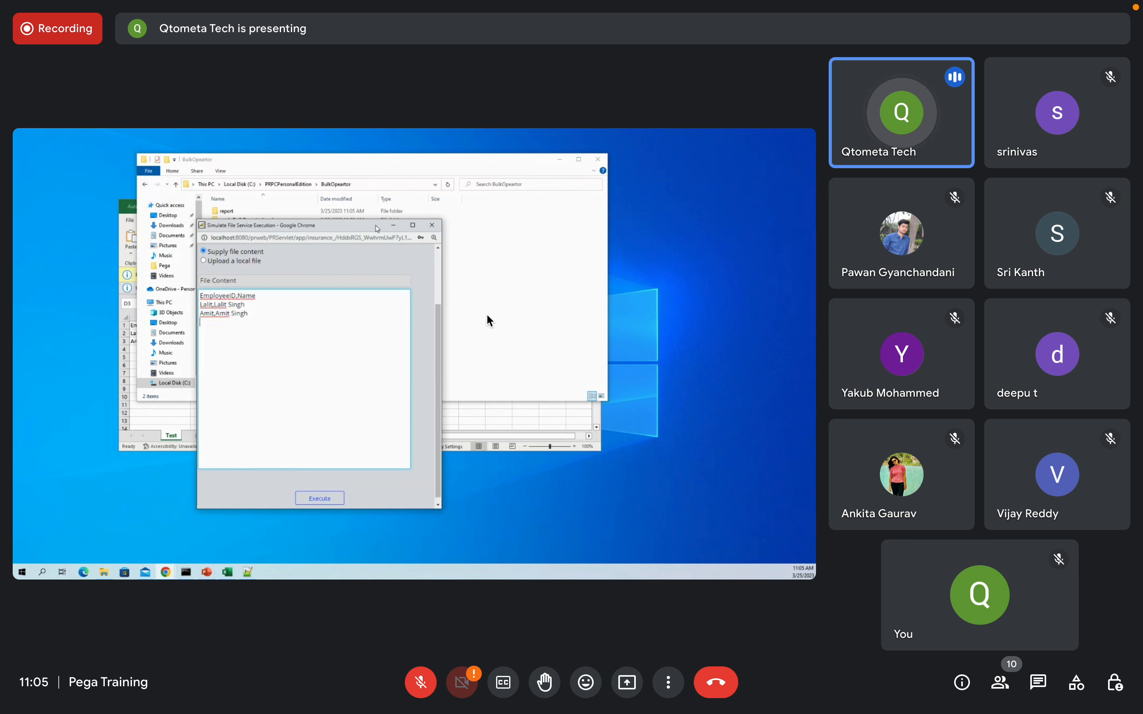
pyautogui.click(396, 226)
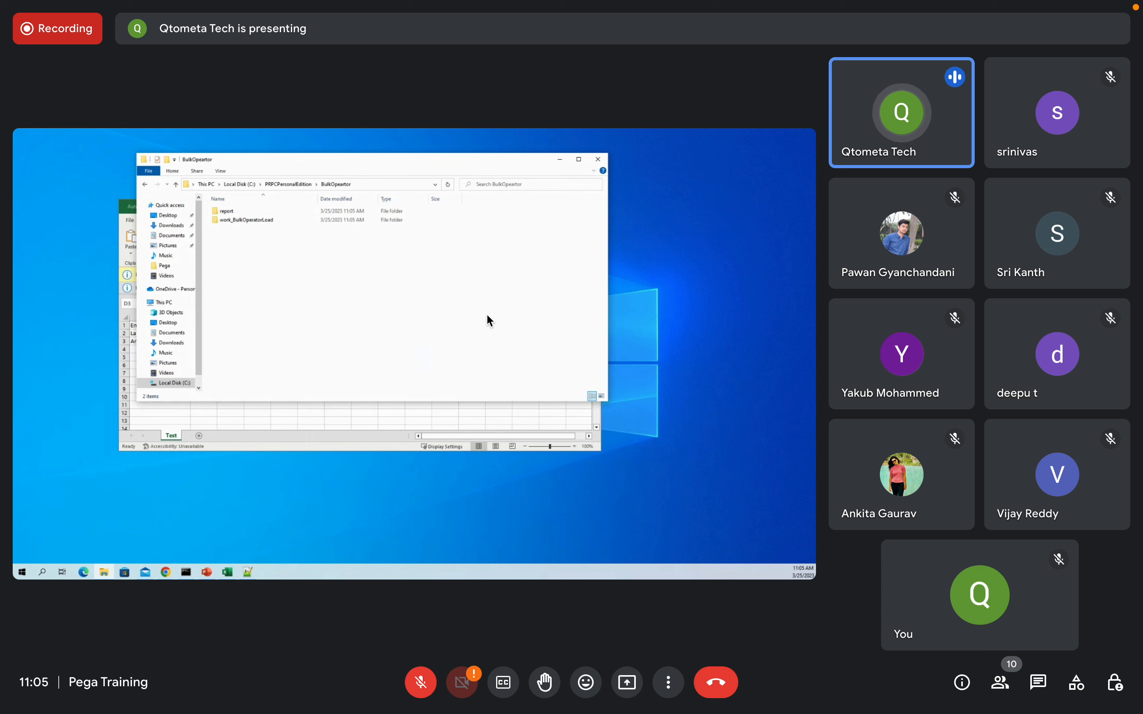
# Step: Try moving Test.csv into the BulkOpeartor folder, dismiss the file-in-use warning and close Excel
pyautogui.hotkey('alt', 'Tab')
pyautogui.moveTo(422, 354); pyautogui.dragTo(378, 264)
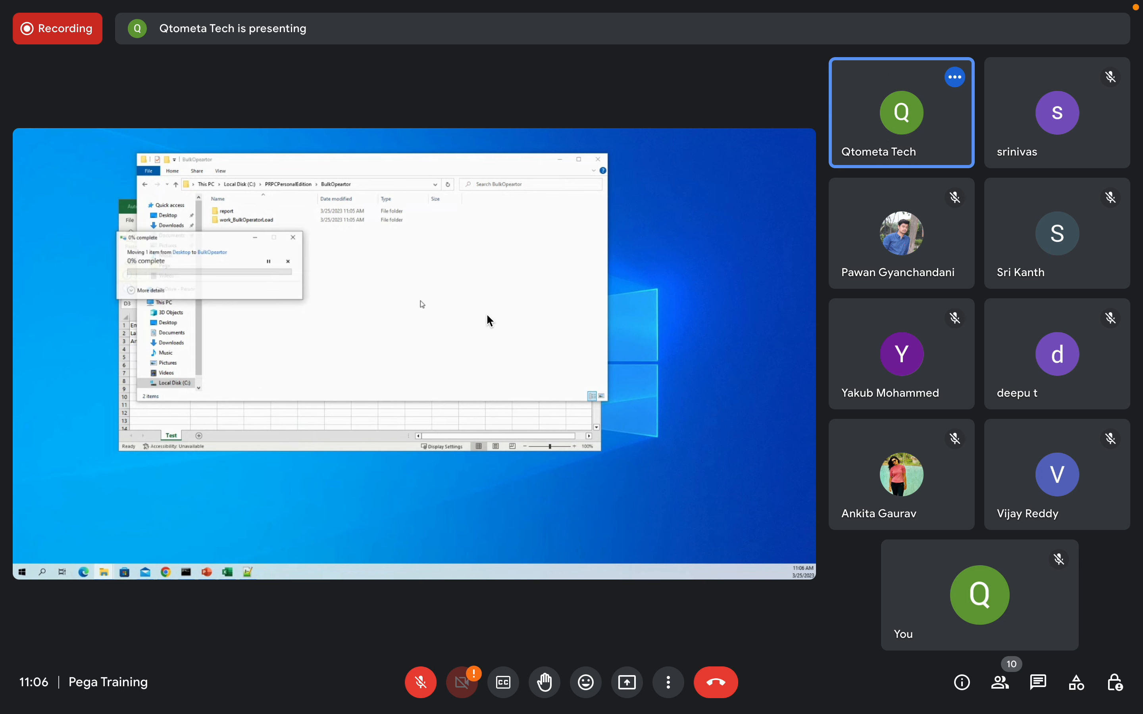
pyautogui.click(221, 313)
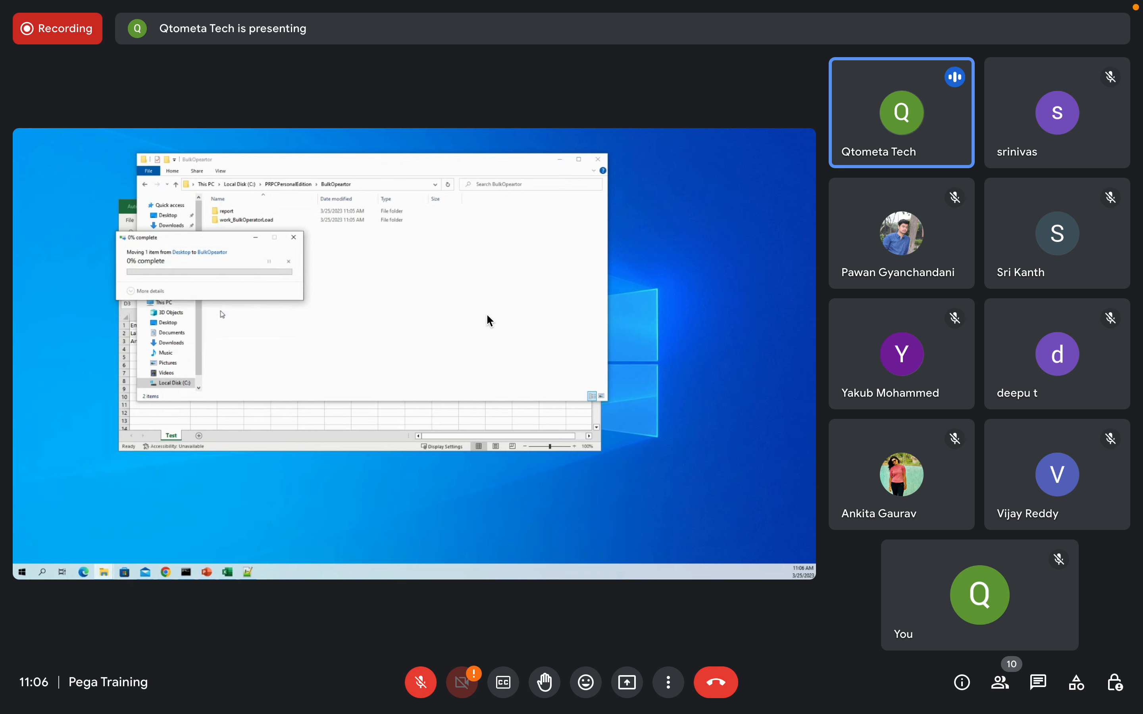
pyautogui.click(232, 418)
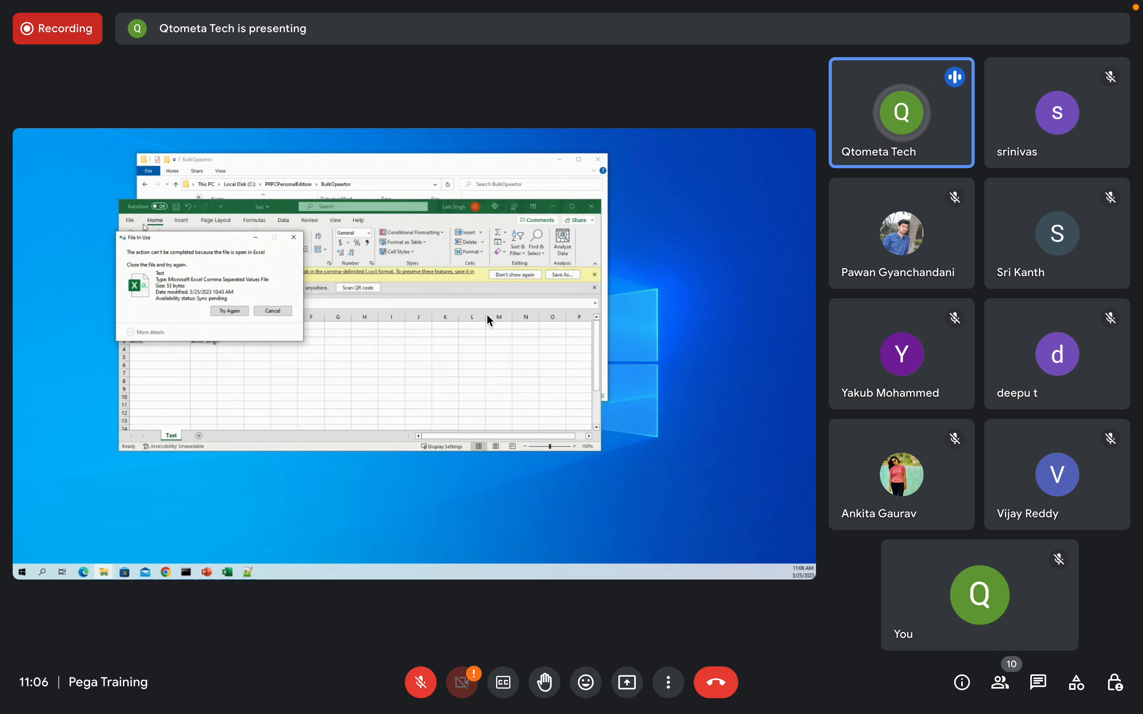
pyautogui.click(278, 311)
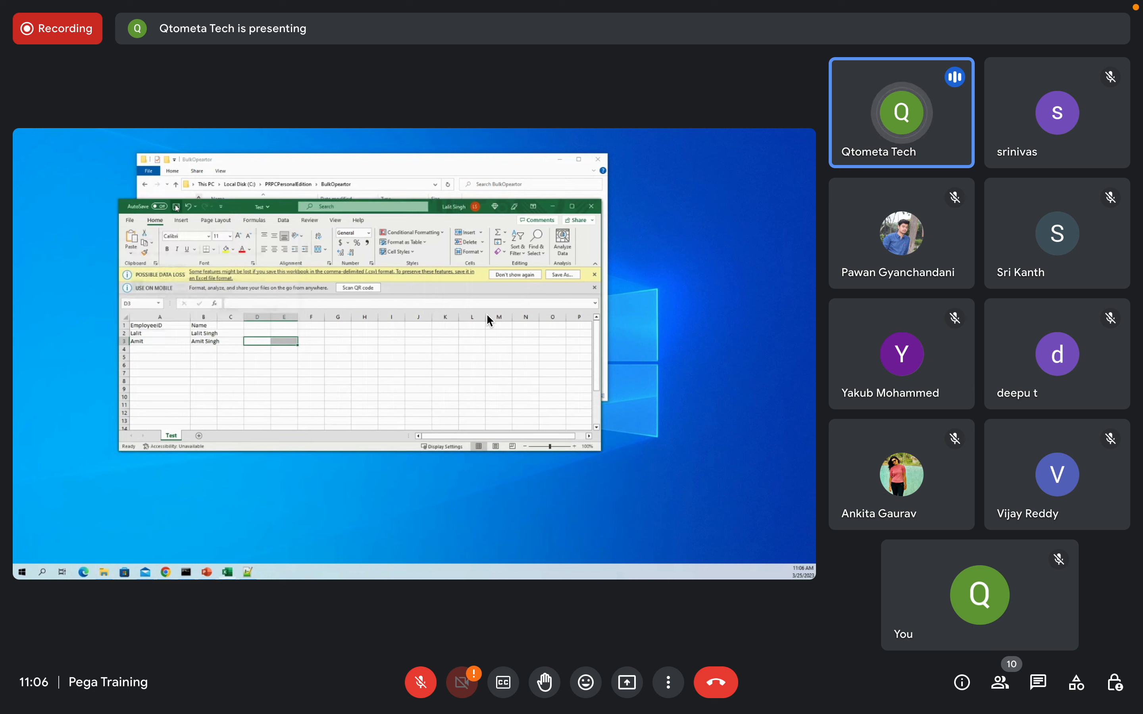
pyautogui.click(595, 209)
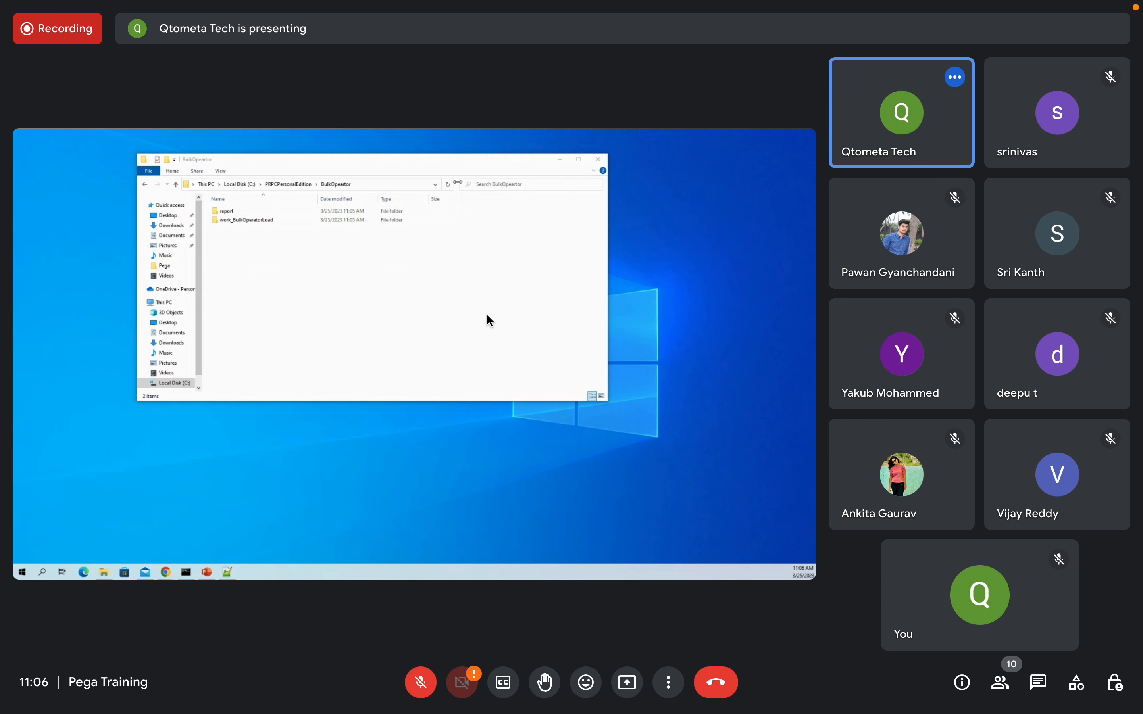
pyautogui.moveTo(299, 160)
pyautogui.mouseDown()
pyautogui.moveTo(307, 134)
pyautogui.moveTo(313, 142)
pyautogui.mouseUp()
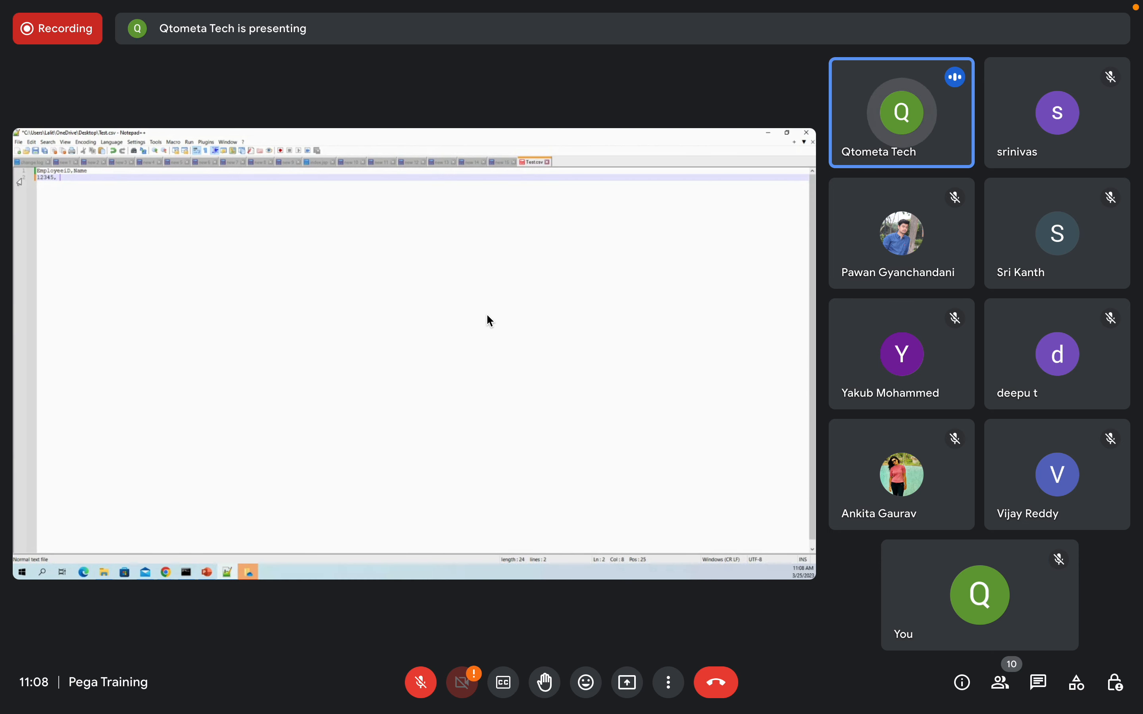
# Step: Correct line 2 to '12345, ABC', add the '456789, XYZ' record and save Test.csv
pyautogui.write('b')
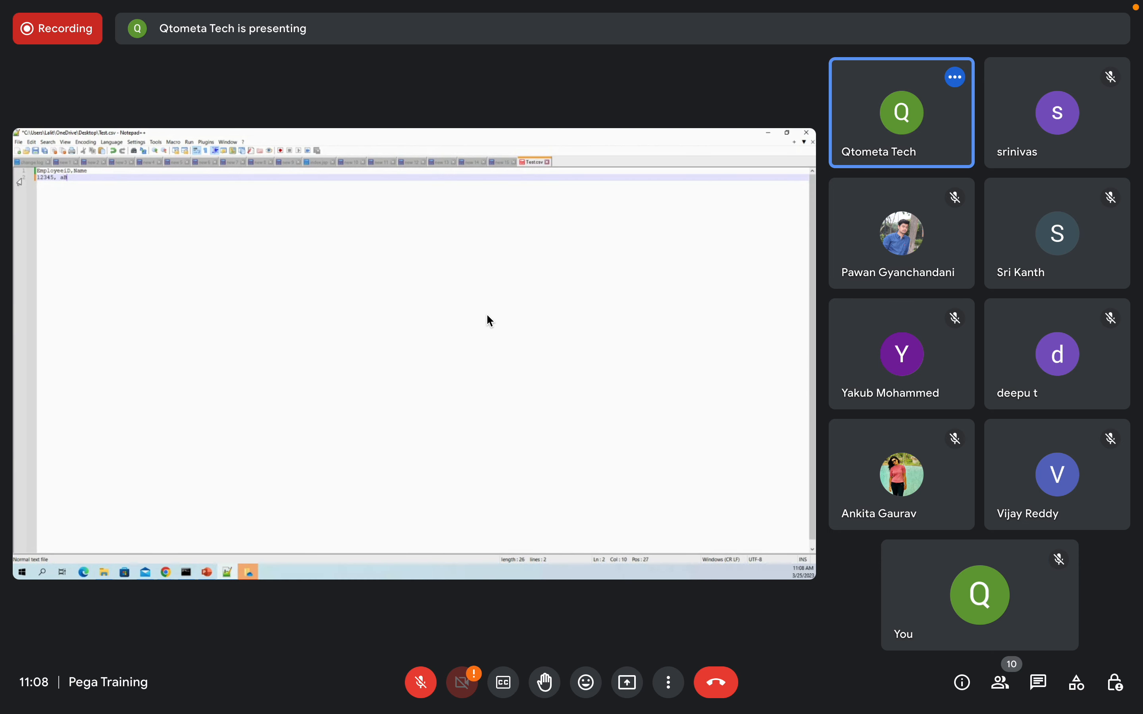
pyautogui.press('BackSpace')
pyautogui.press('BackSpace')
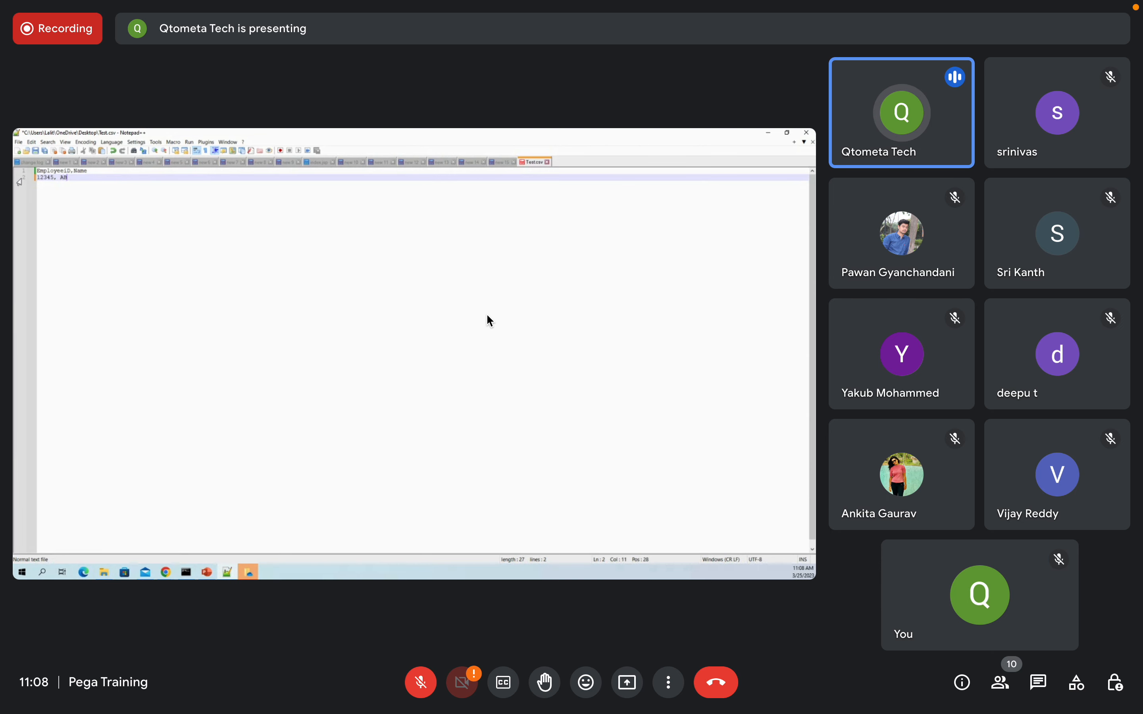
pyautogui.press('Return')
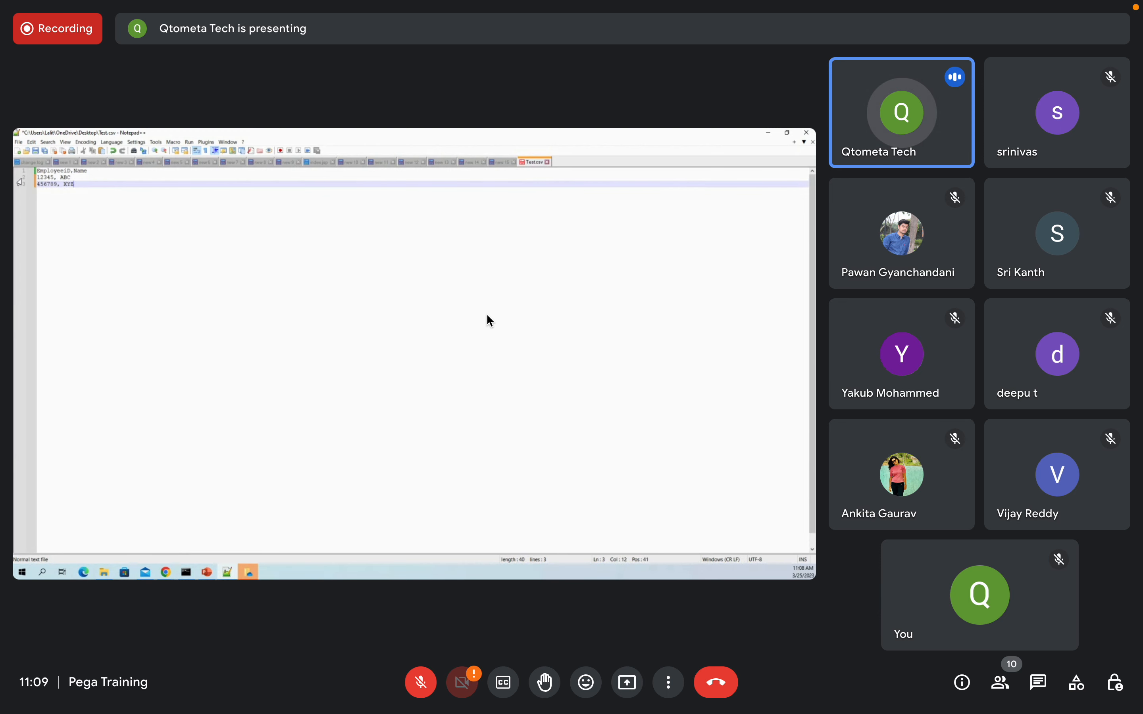
pyautogui.hotkey('ctrl', 's')
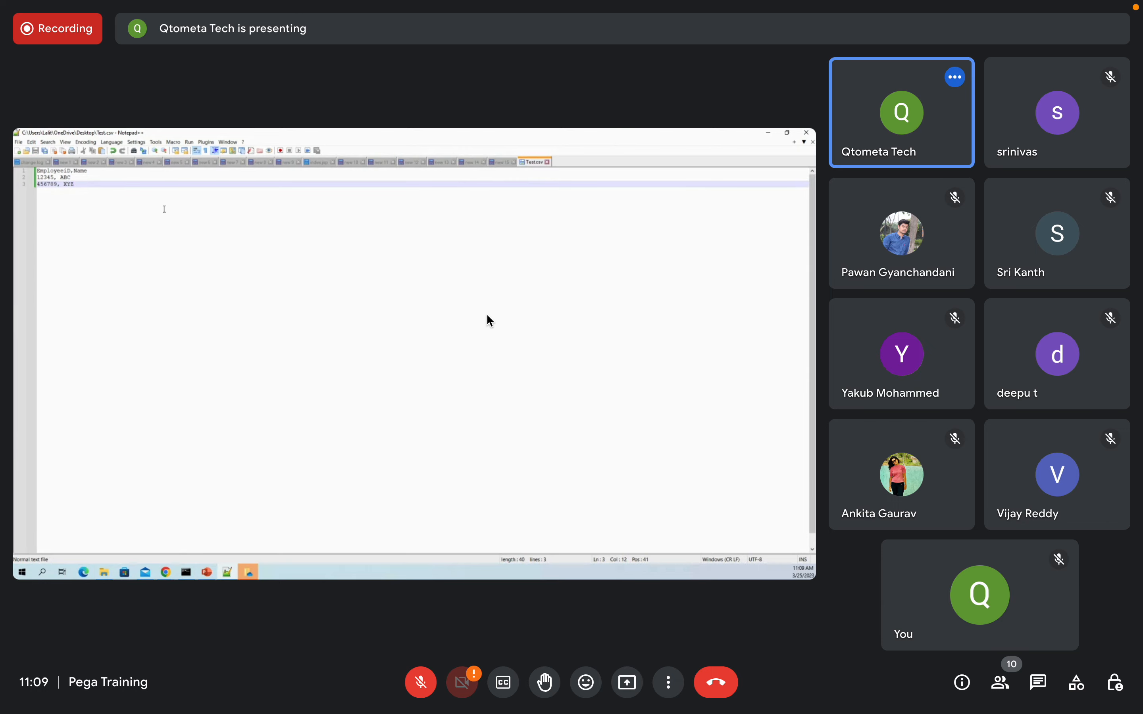
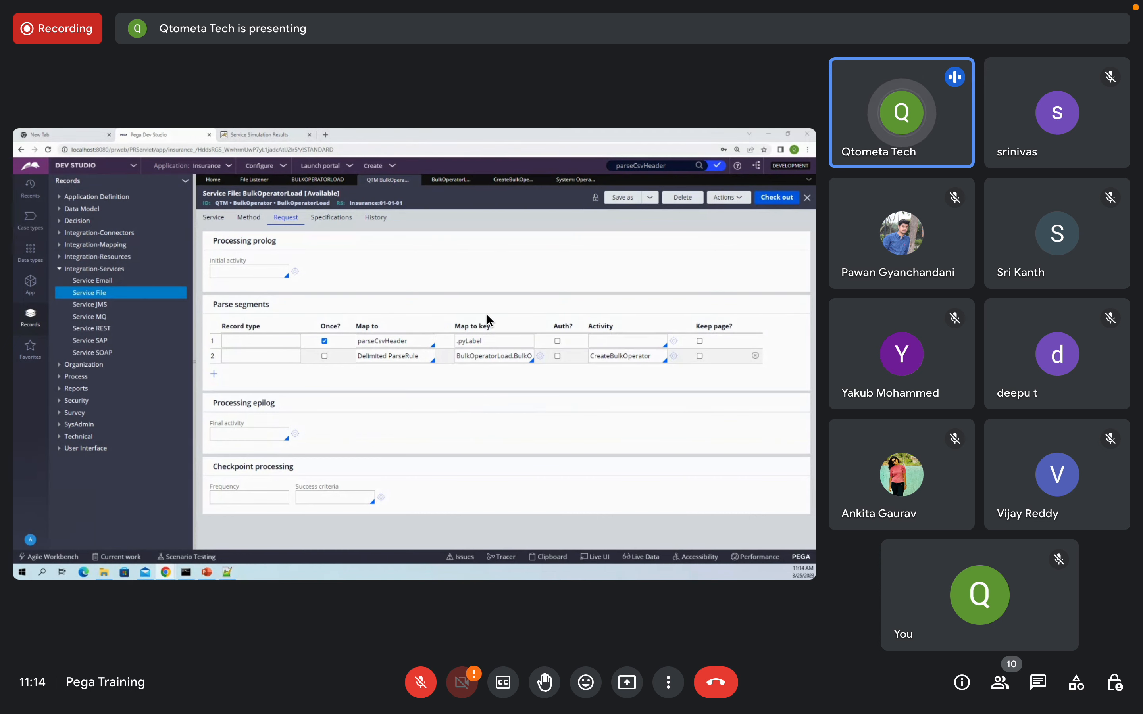
pyautogui.hotkey('alt', 'Tab')
pyautogui.hotkey('alt', 'Tab')
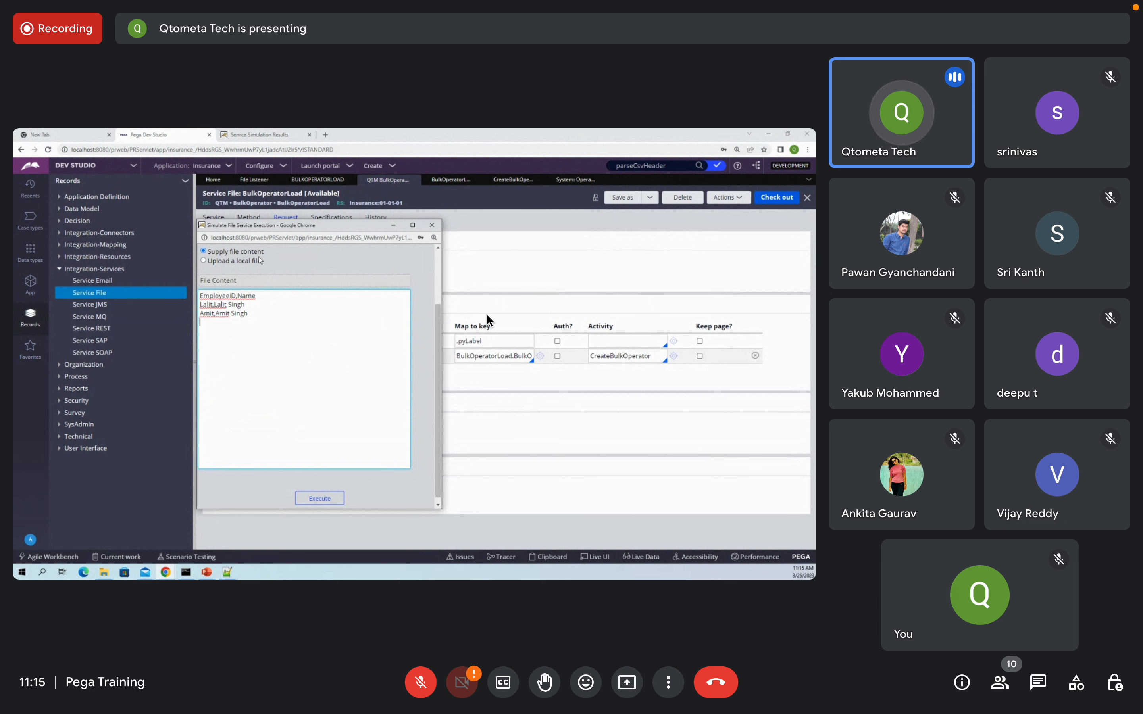
pyautogui.click(203, 261)
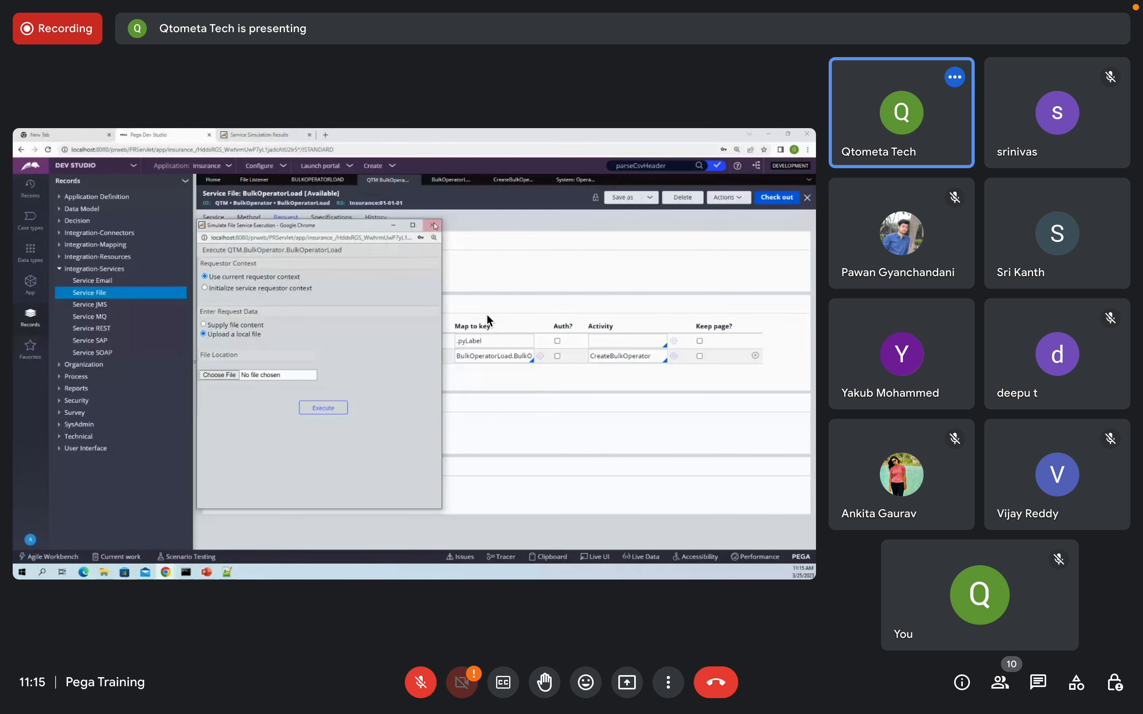
pyautogui.click(433, 226)
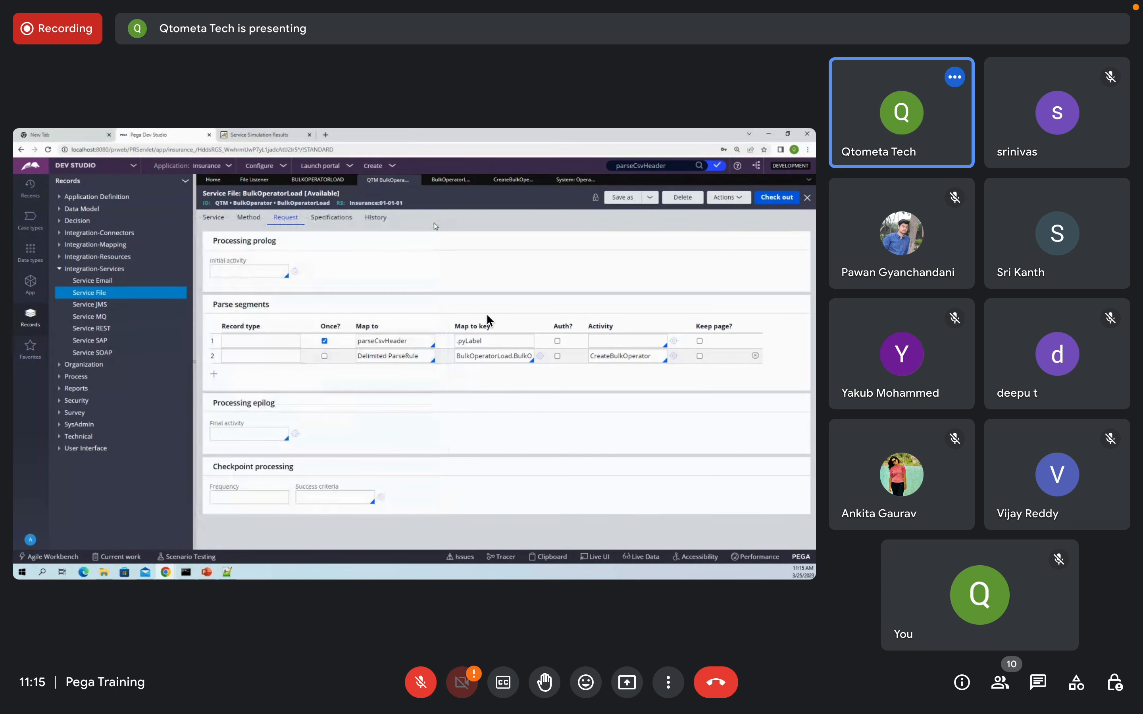
pyautogui.moveTo(761, 5)
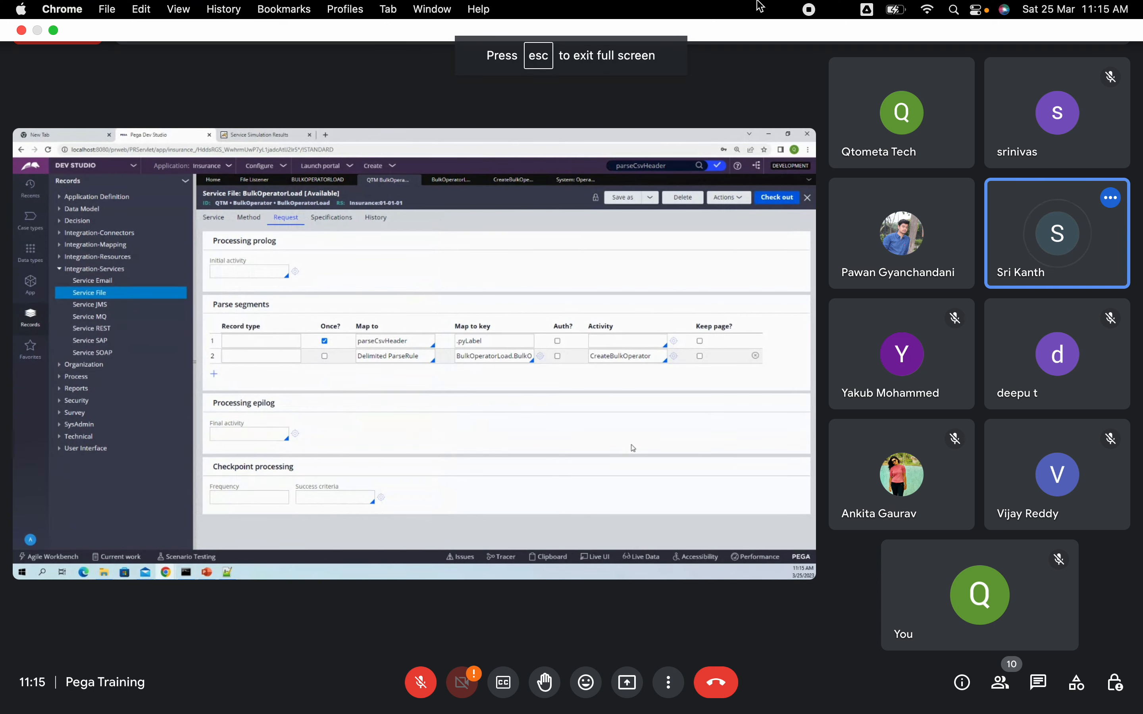